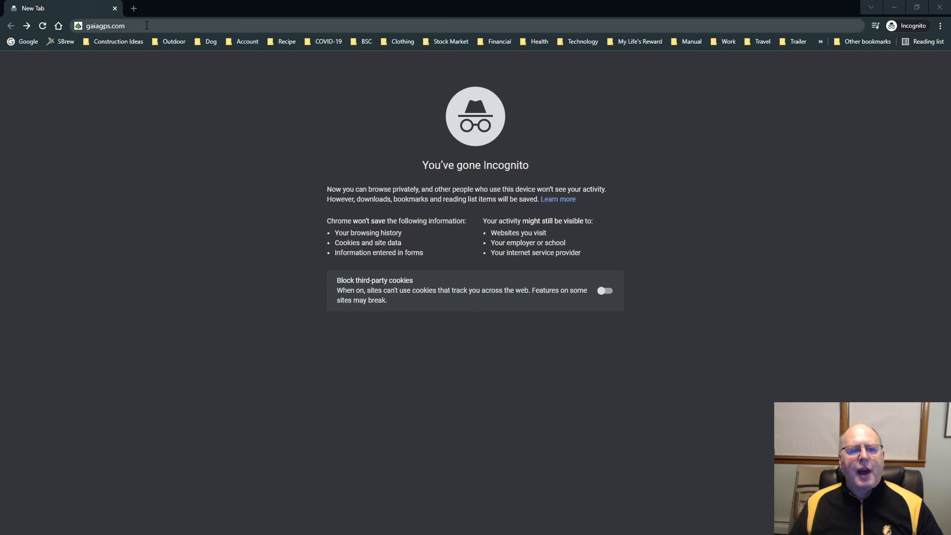
# Load gaiagps.com and open the article about Gaia GPS becoming part of Outside.
pyautogui.click(146, 25)
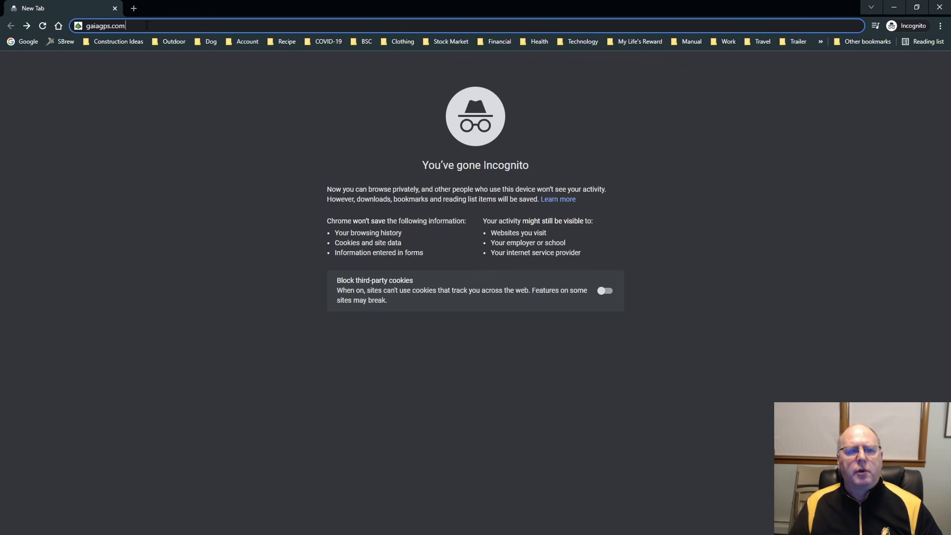
pyautogui.press('Return')
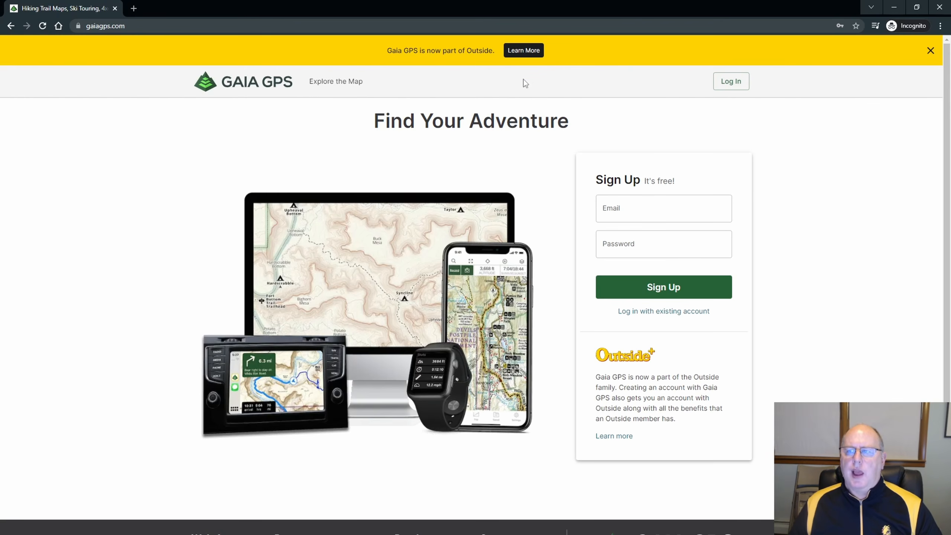
pyautogui.click(524, 51)
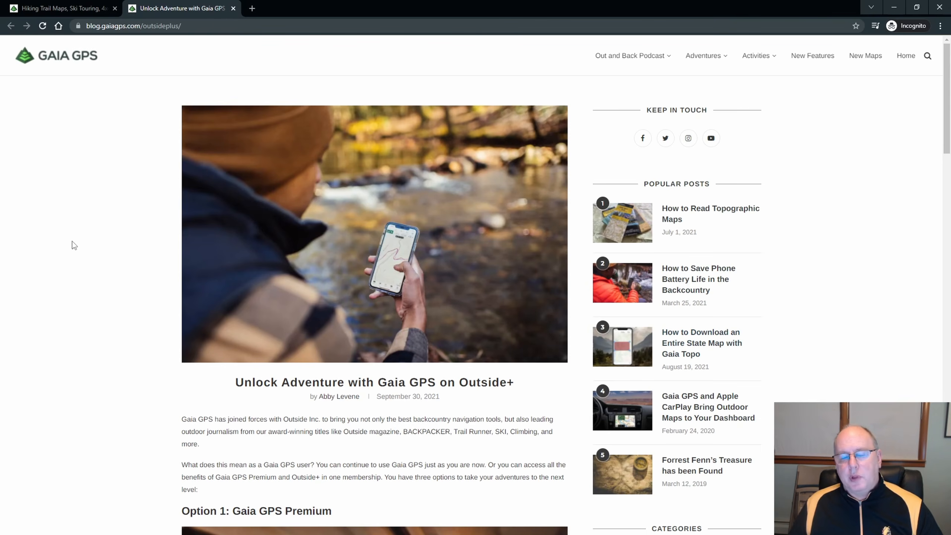
# Read the article's three membership options: Gaia GPS Premium, Outside+ and Limited Gaia GPS for Free.
pyautogui.scroll(-8, 84, 239)
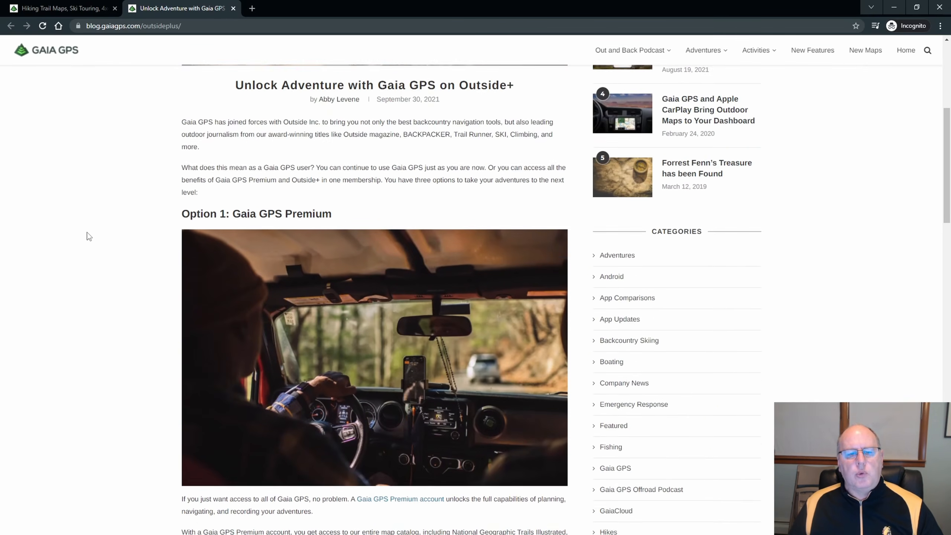
pyautogui.scroll(-3, 89, 236)
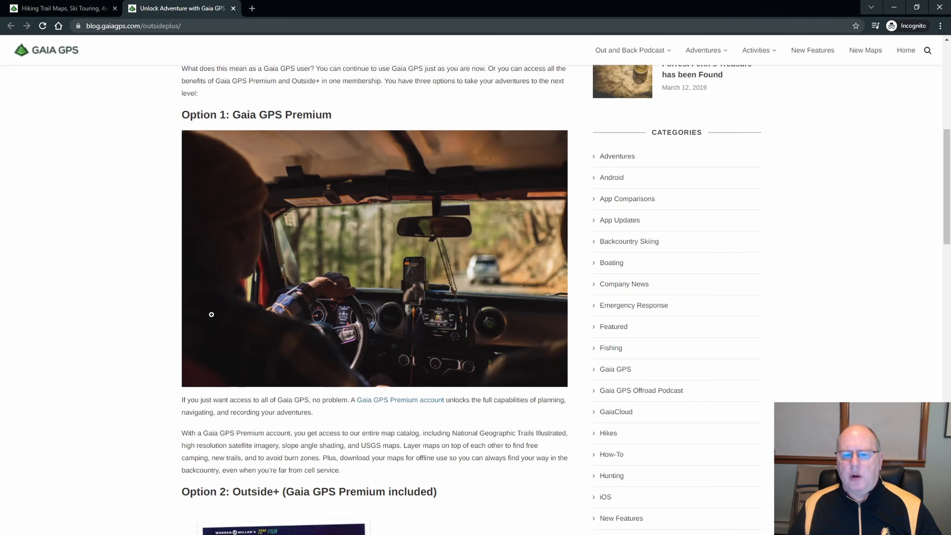
pyautogui.scroll(-5, 90, 264)
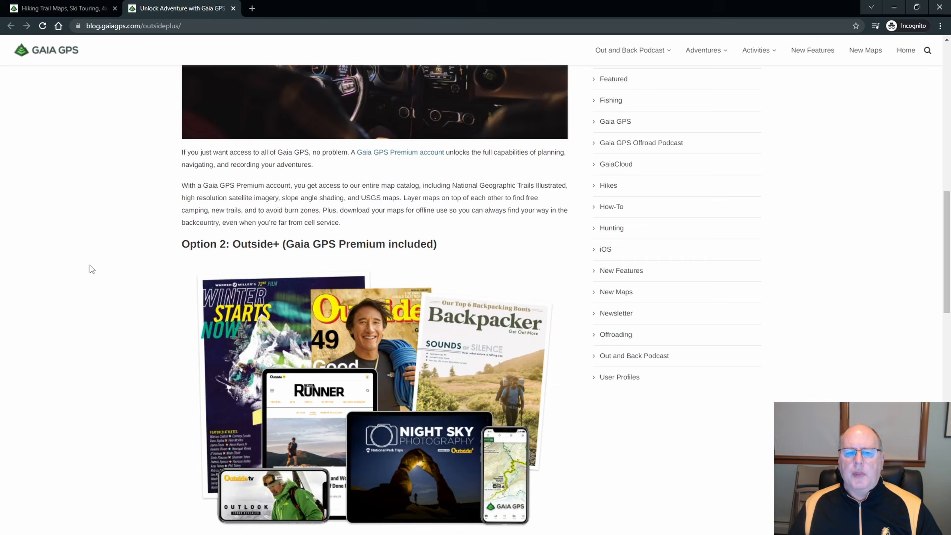
pyautogui.scroll(-1, 90, 264)
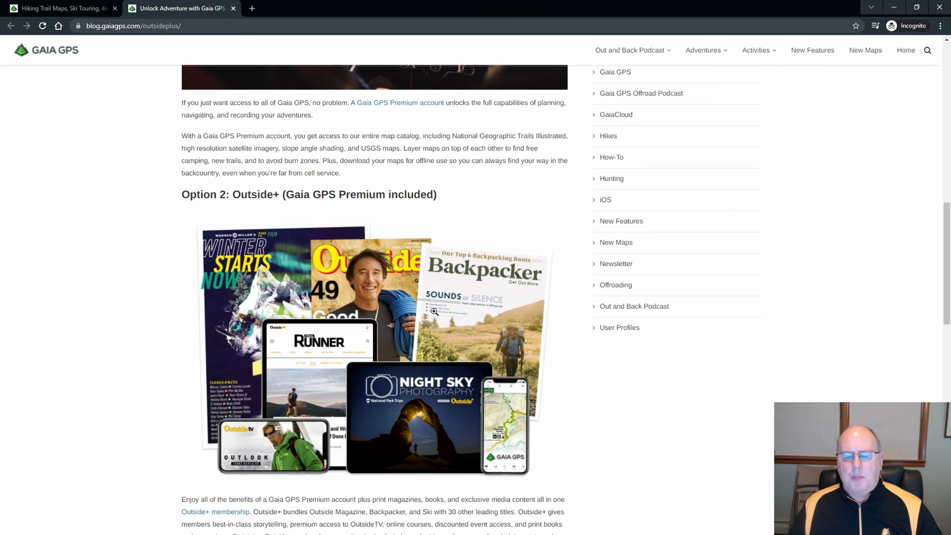
pyautogui.scroll(-1, 402, 309)
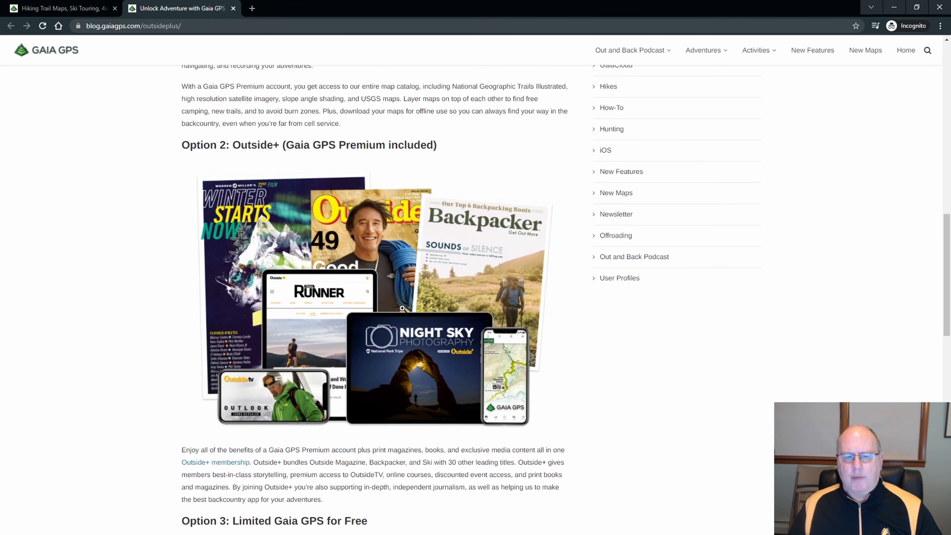
pyautogui.scroll(-2, 344, 294)
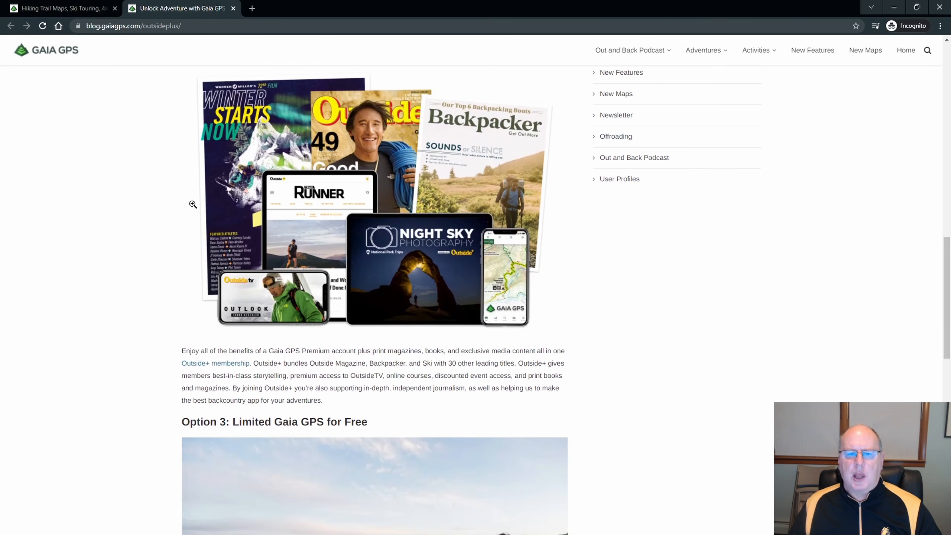
pyautogui.scroll(1, 417, 205)
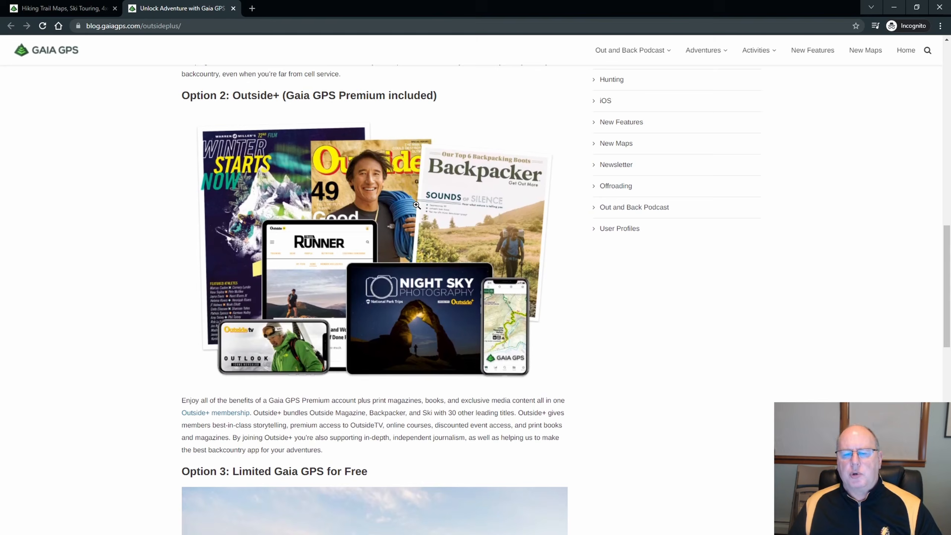
pyautogui.scroll(-7, 364, 314)
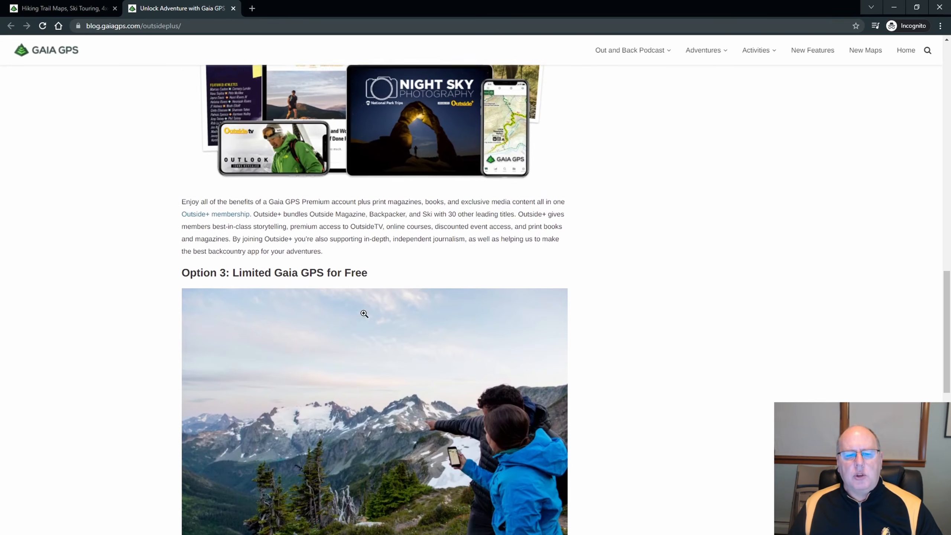
pyautogui.scroll(-2, 364, 313)
pyautogui.scroll(2, 364, 314)
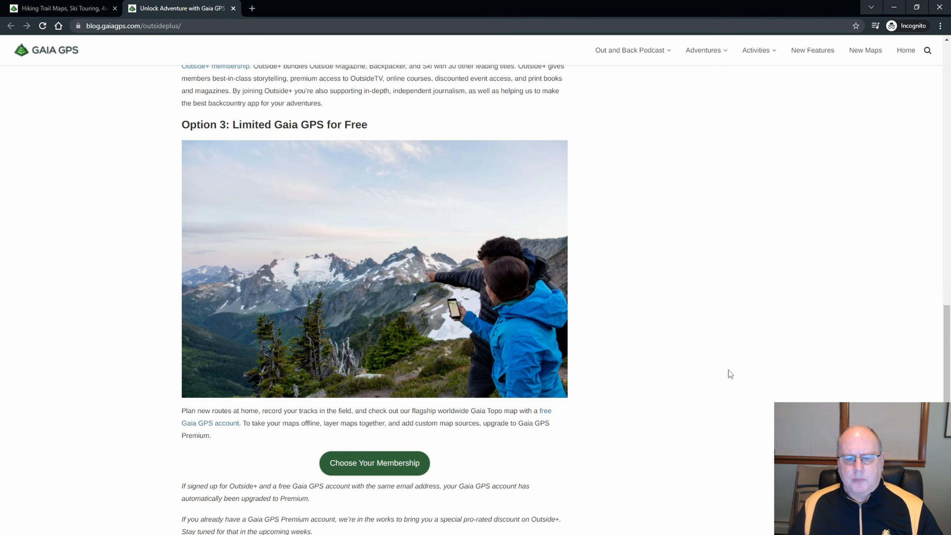
pyautogui.scroll(15, 730, 374)
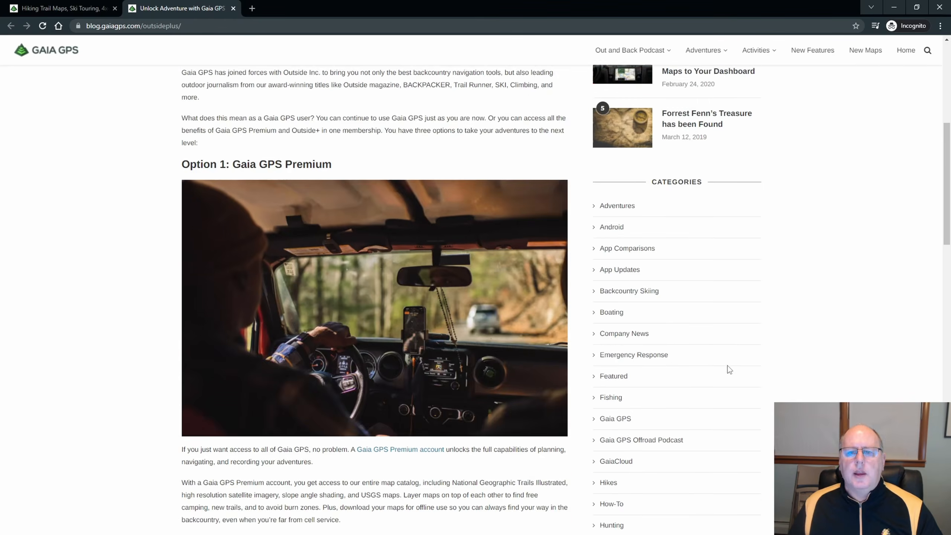
pyautogui.scroll(5, 486, 218)
pyautogui.scroll(4, 470, 110)
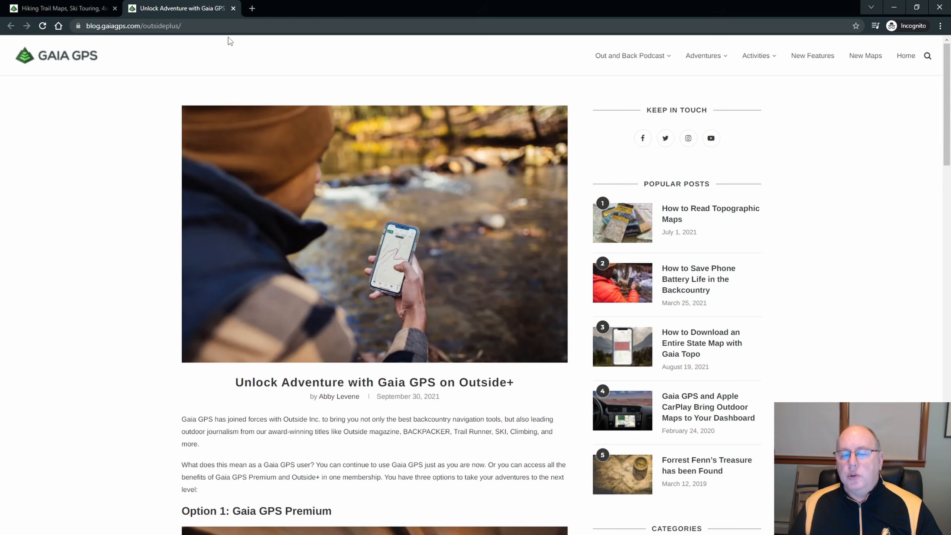
# Close the Outside+ article and the remaining incognito tabs.
pyautogui.click(234, 8)
pyautogui.click(133, 8)
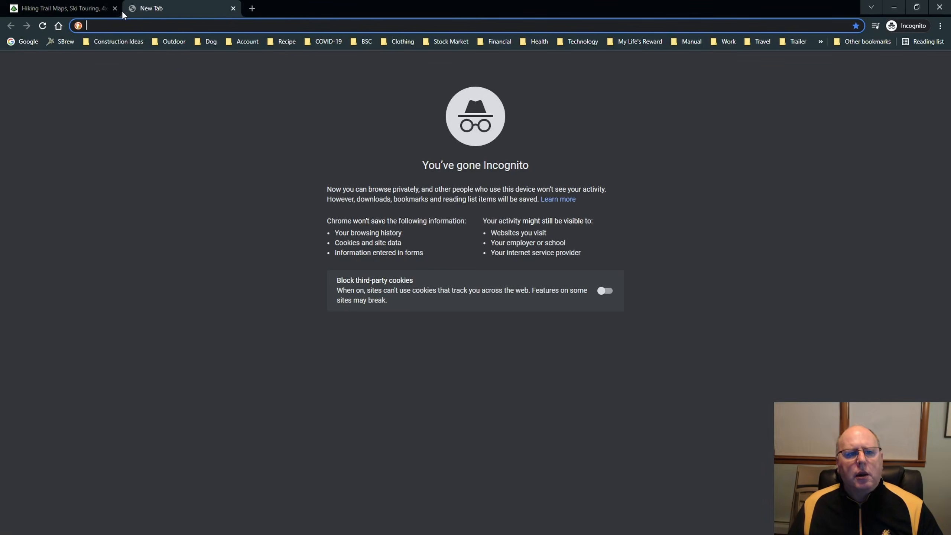
pyautogui.click(115, 8)
pyautogui.click(115, 9)
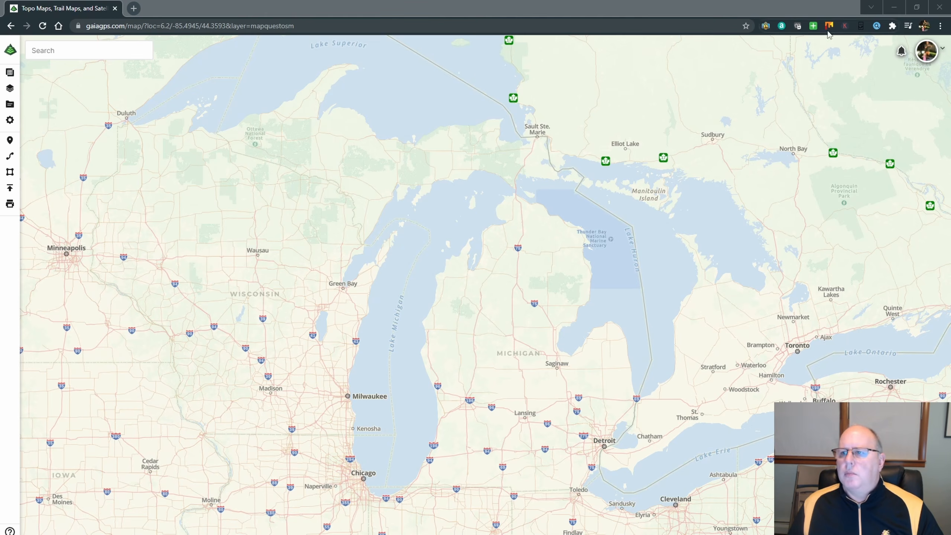
# Check the notifications on the Gaia GPS map page and review the account menu's options.
pyautogui.click(901, 52)
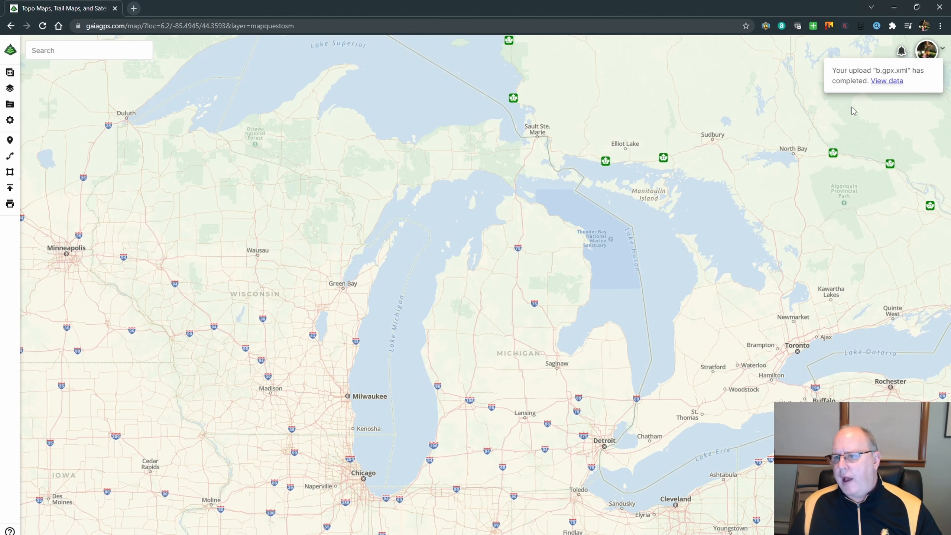
pyautogui.click(902, 53)
pyautogui.click(941, 50)
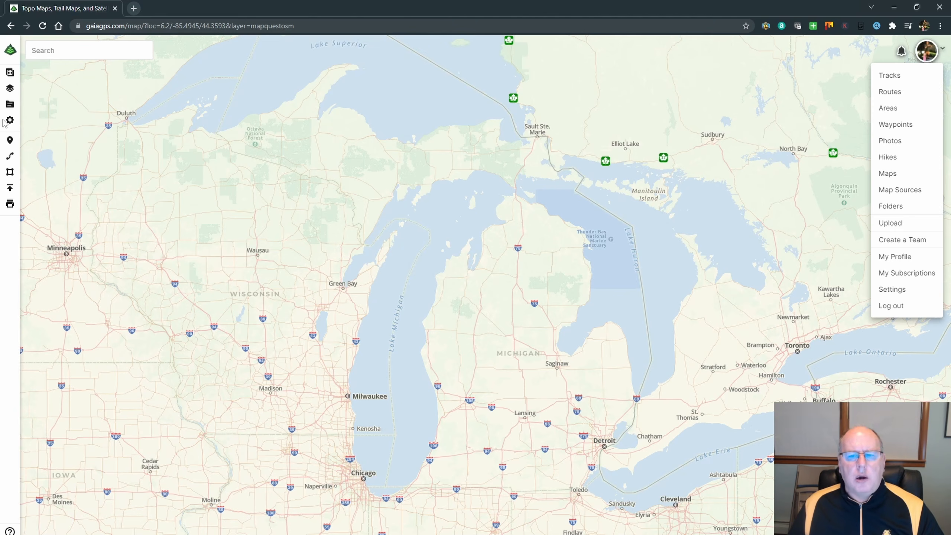
pyautogui.click(26, 84)
# Review the map overlays and the available map layers, and turn on the NatGeo Trails Illustrated layer.
pyautogui.click(10, 72)
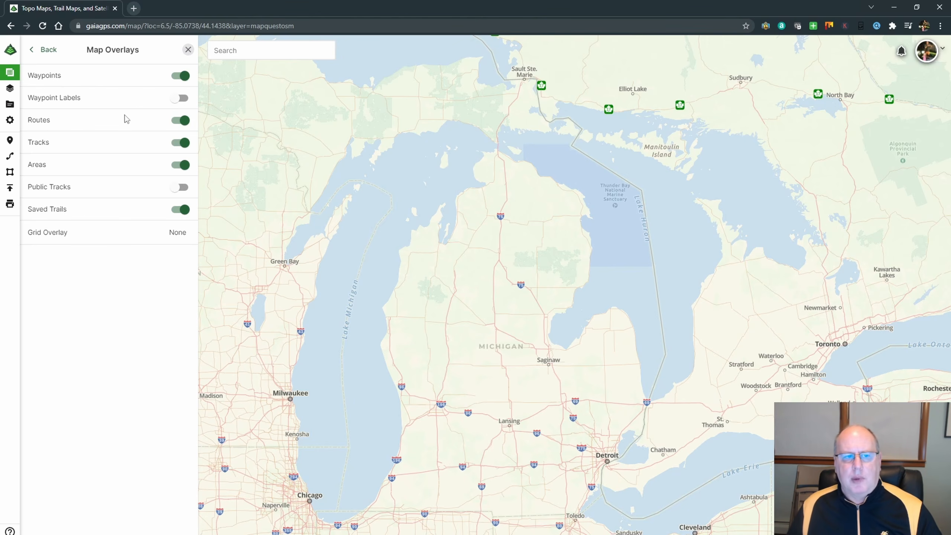
pyautogui.click(38, 49)
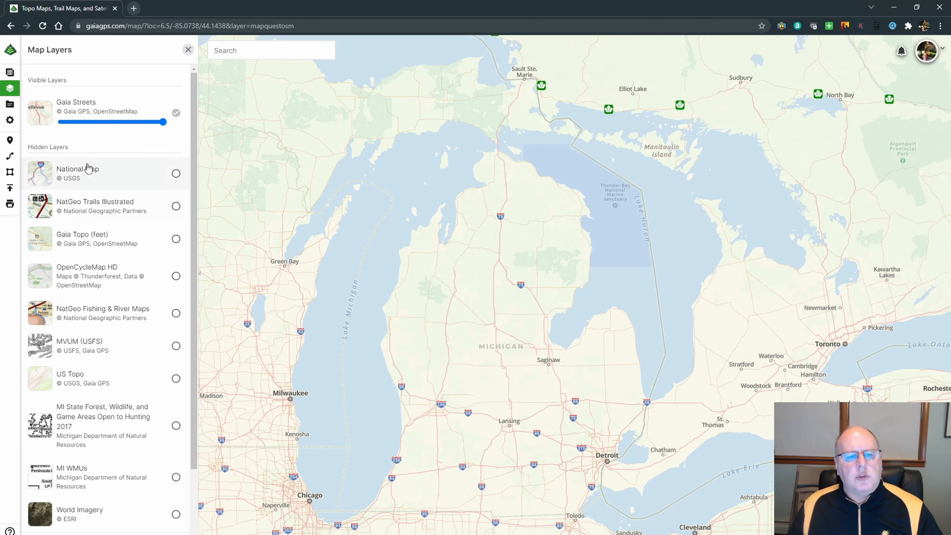
pyautogui.scroll(-3, 75, 195)
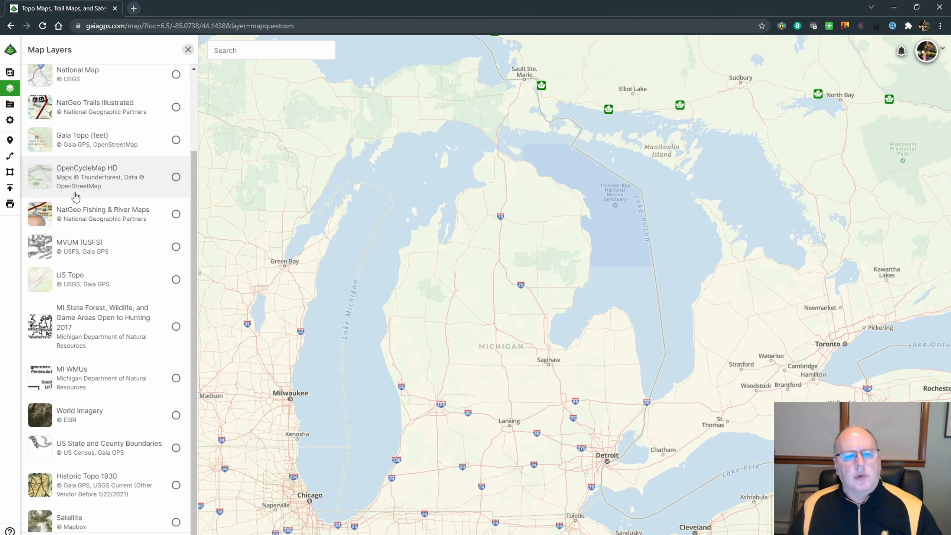
pyautogui.scroll(1, 79, 197)
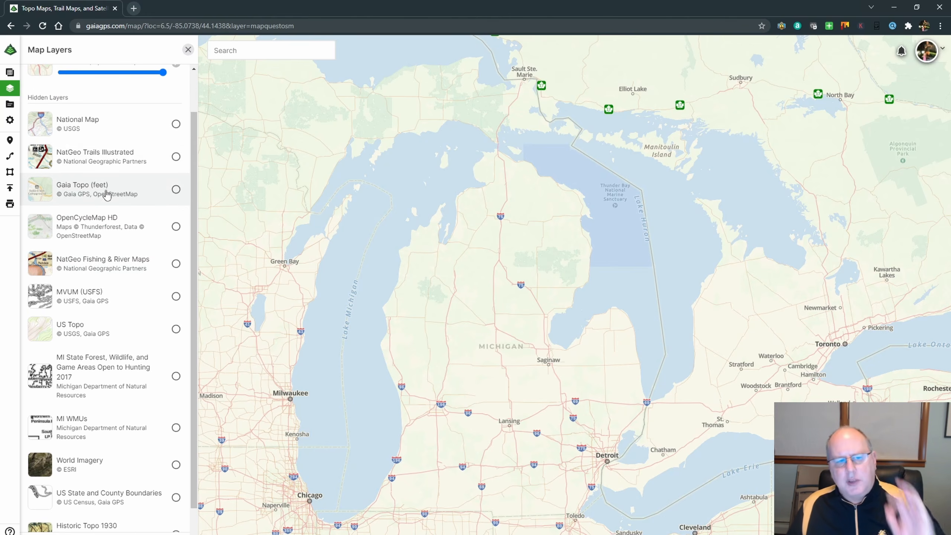
pyautogui.scroll(1, 114, 270)
pyautogui.scroll(1, 115, 271)
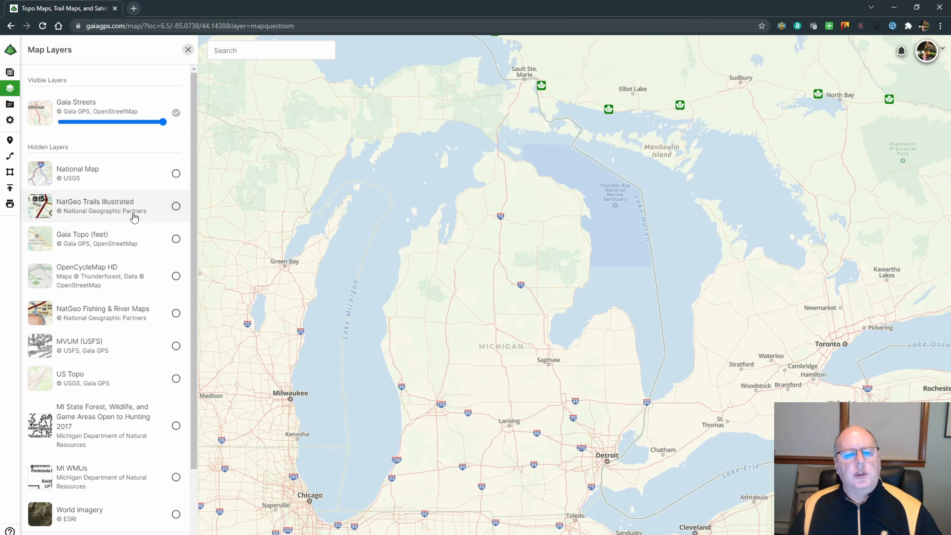
pyautogui.click(176, 207)
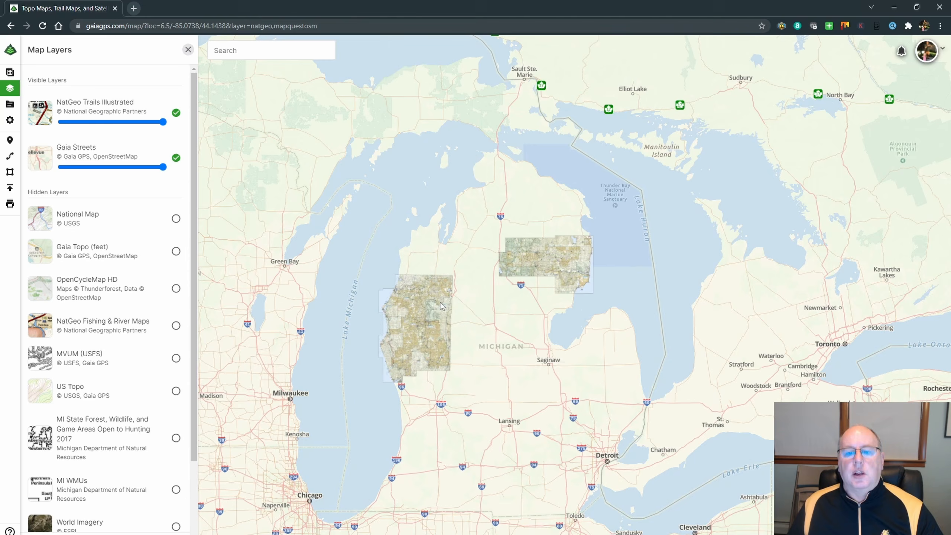
# Examine the NatGeo Trails Illustrated coverage in western Michigan, down to the White Pine Trail along US 131 south of Cadillac.
pyautogui.scroll(3, 433, 318)
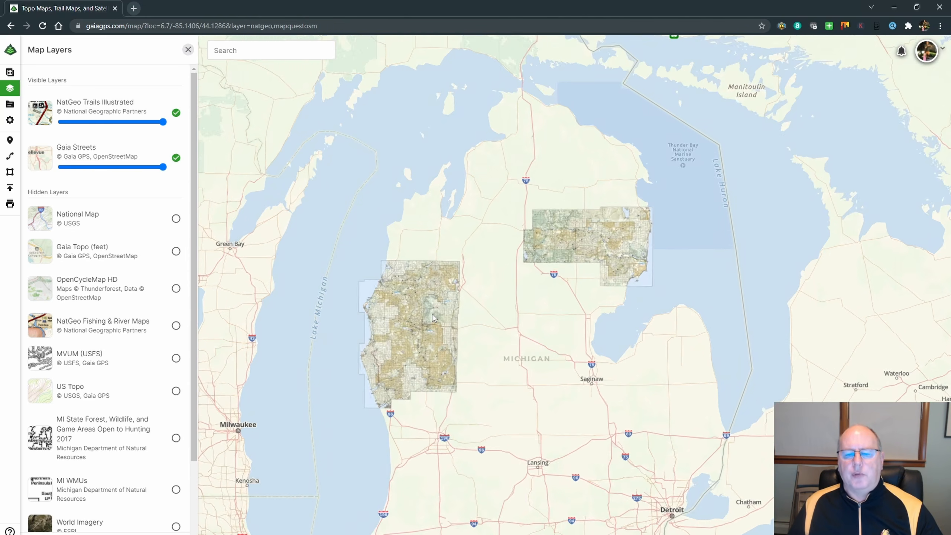
pyautogui.scroll(3, 432, 313)
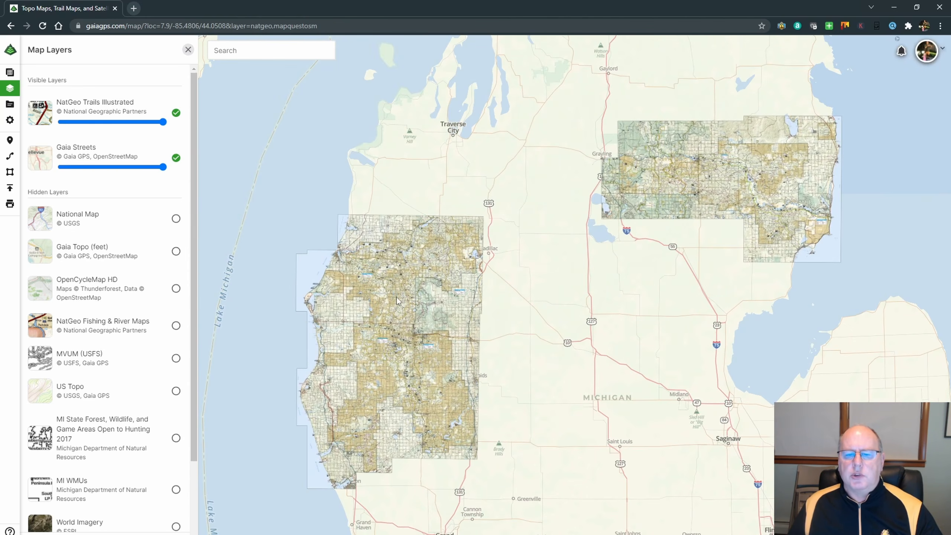
pyautogui.scroll(2, 419, 337)
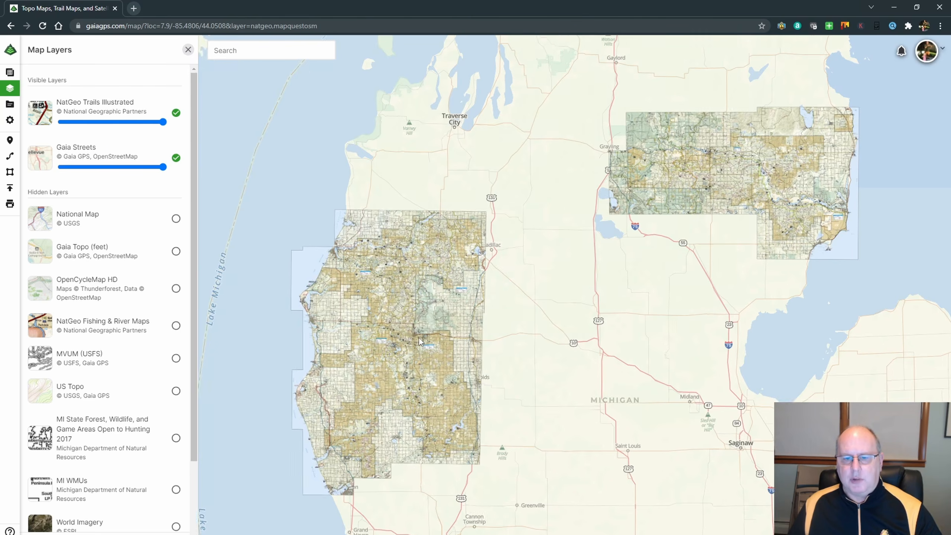
pyautogui.scroll(3, 419, 338)
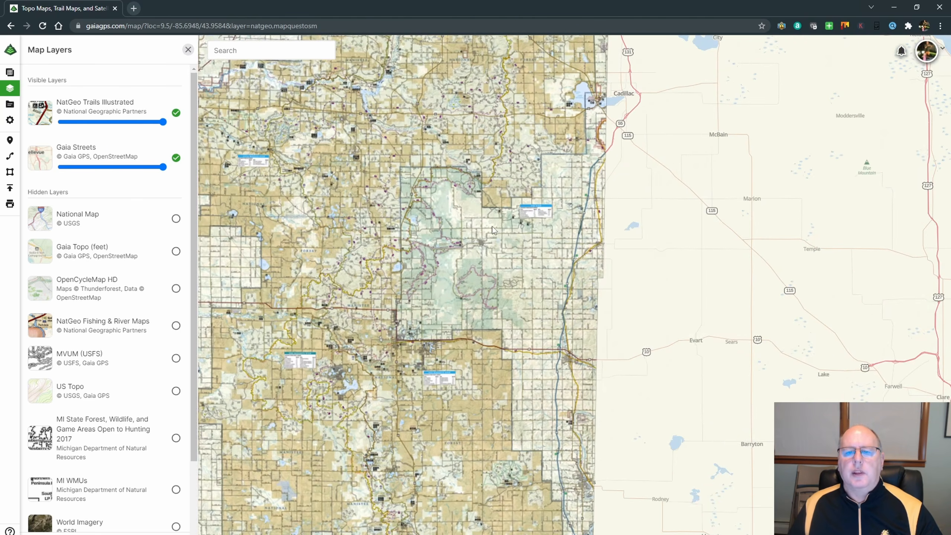
pyautogui.moveTo(494, 230); pyautogui.dragTo(499, 317)
pyautogui.scroll(3, 546, 285)
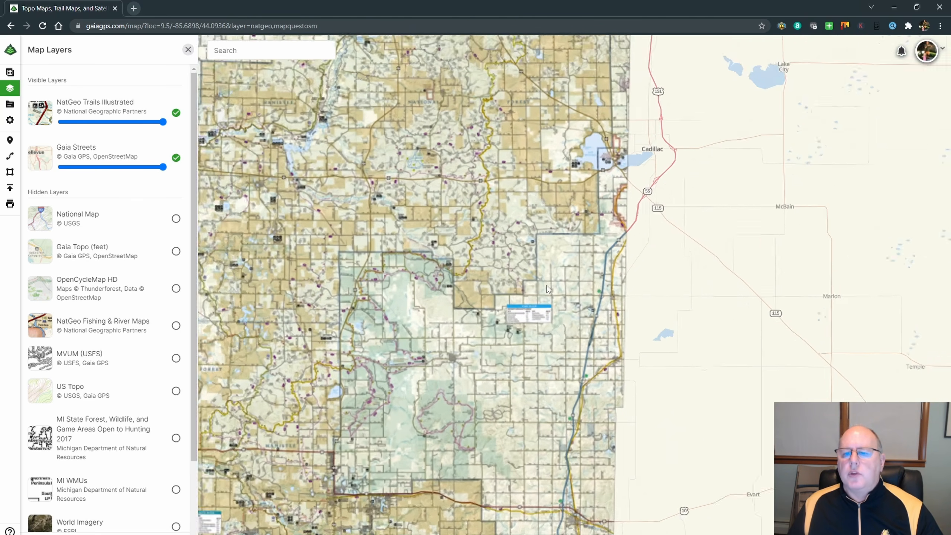
pyautogui.scroll(5, 566, 281)
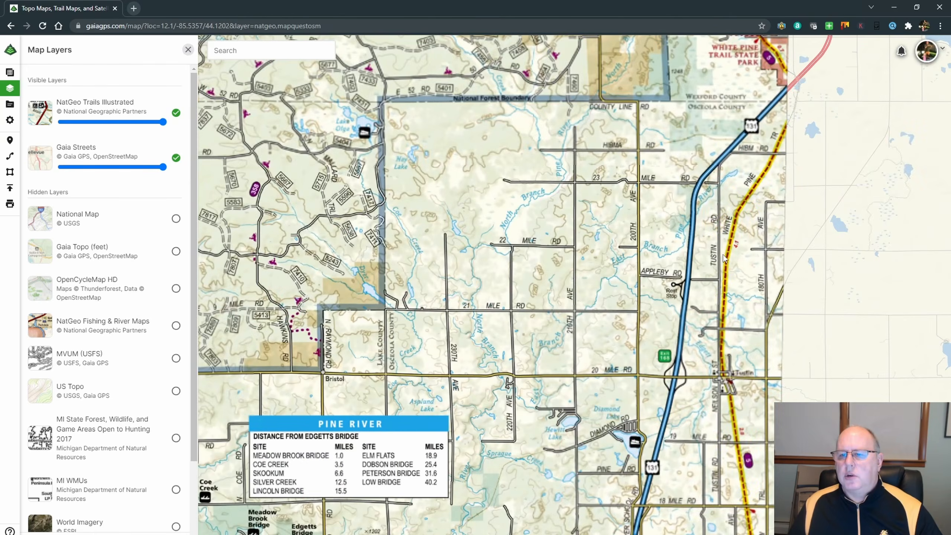
pyautogui.moveTo(665, 342); pyautogui.dragTo(521, 331)
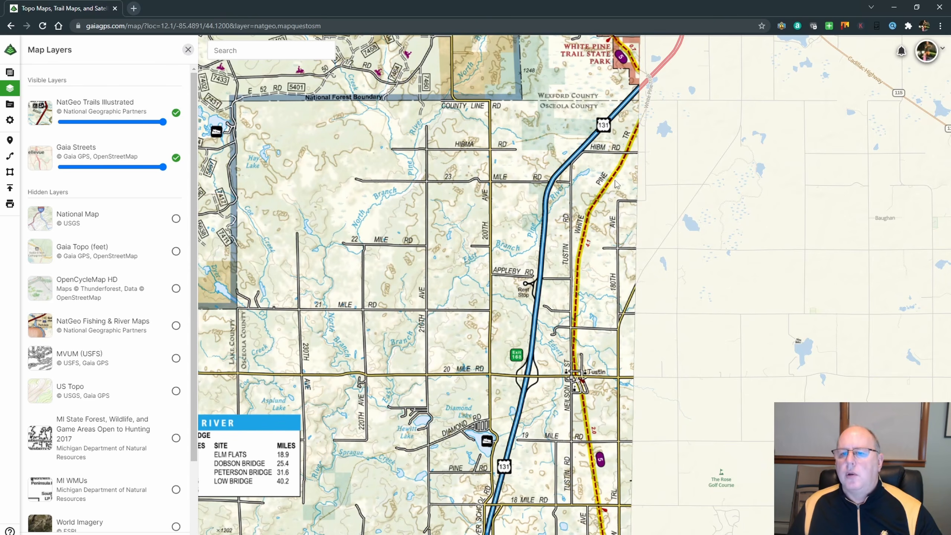
pyautogui.scroll(-3, 493, 261)
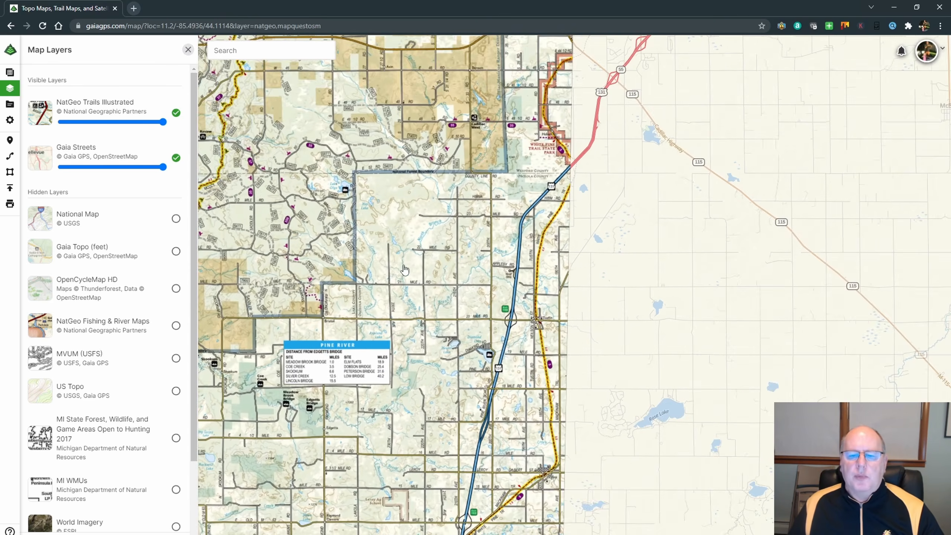
# Examine the Pine River distance table, its river access sites and the surrounding trails on the NatGeo map.
pyautogui.moveTo(341, 386); pyautogui.dragTo(592, 328)
pyautogui.scroll(3, 594, 326)
pyautogui.scroll(3, 594, 325)
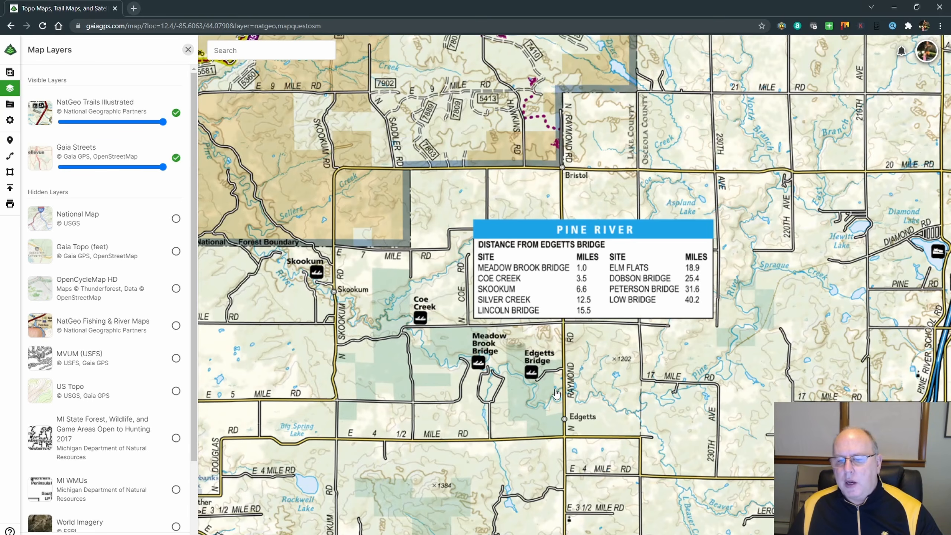
pyautogui.scroll(-1, 556, 394)
pyautogui.scroll(-3, 557, 394)
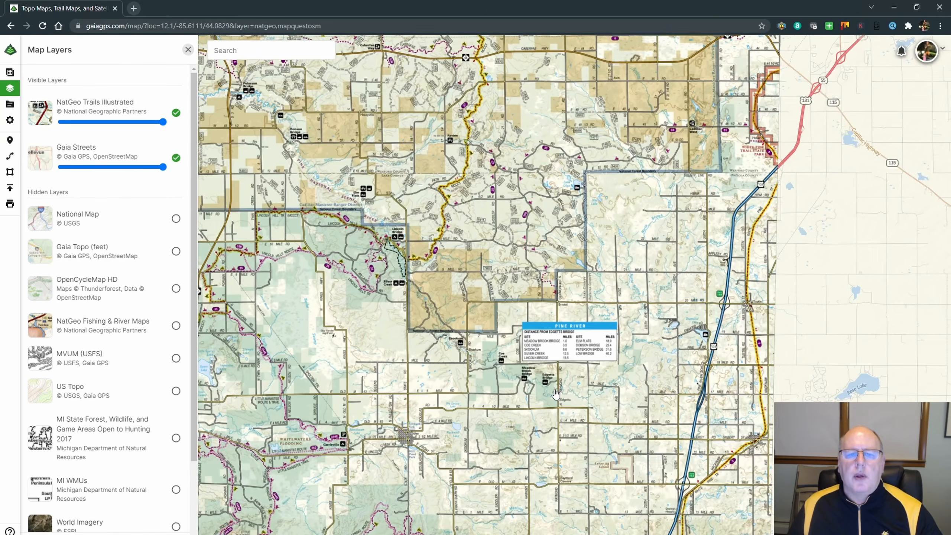
pyautogui.moveTo(452, 156); pyautogui.dragTo(722, 277)
pyautogui.scroll(3, 532, 258)
pyautogui.scroll(2, 532, 257)
pyautogui.moveTo(234, 266); pyautogui.dragTo(353, 259)
pyautogui.scroll(-3, 418, 269)
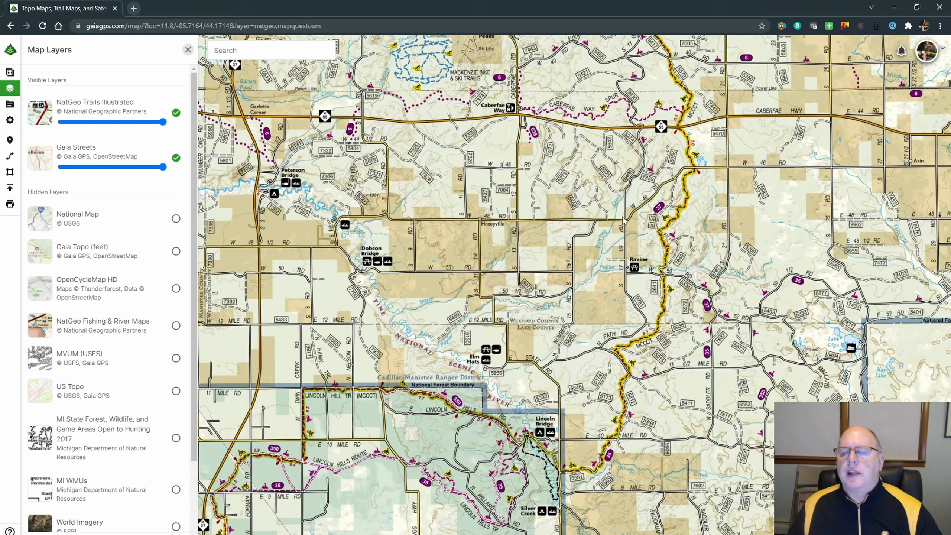
# Fade the NatGeo Trails Illustrated layer to roughly a third opacity over Gaia Streets, and restore it to full opacity.
pyautogui.moveTo(701, 130); pyautogui.dragTo(640, 249)
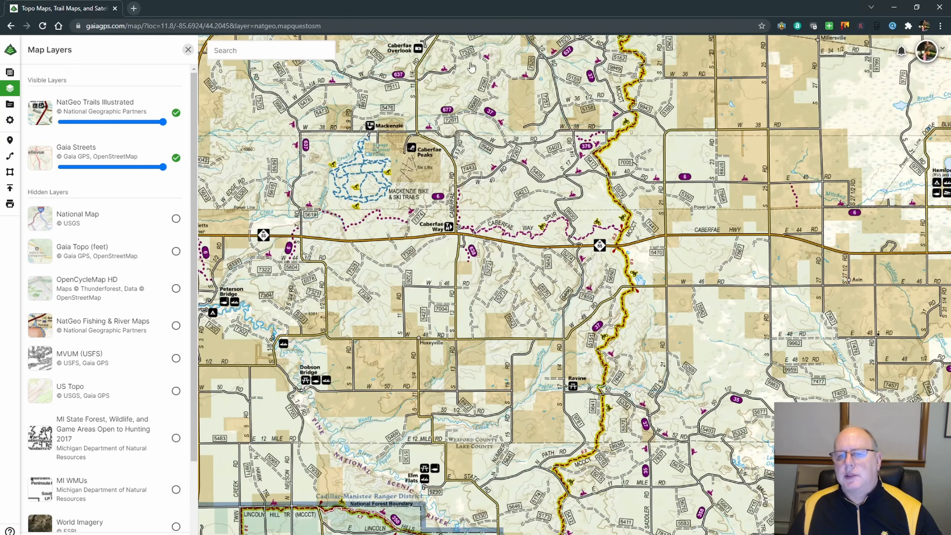
pyautogui.scroll(-3, 456, 229)
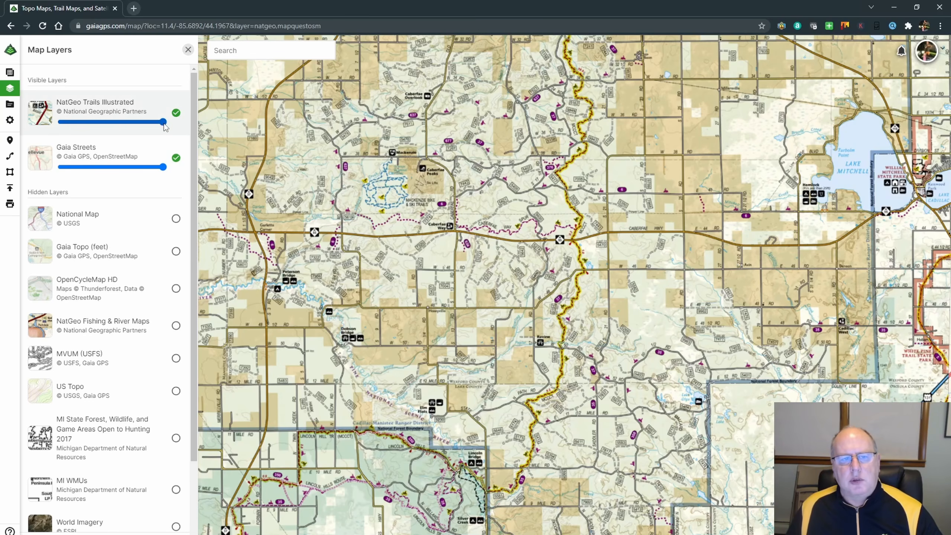
pyautogui.moveTo(163, 122); pyautogui.dragTo(97, 128)
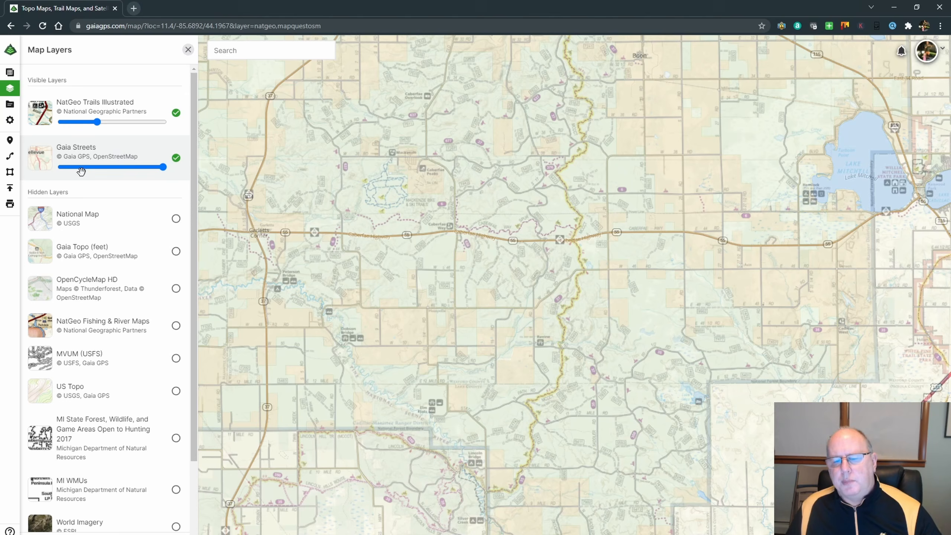
pyautogui.moveTo(102, 127); pyautogui.dragTo(173, 128)
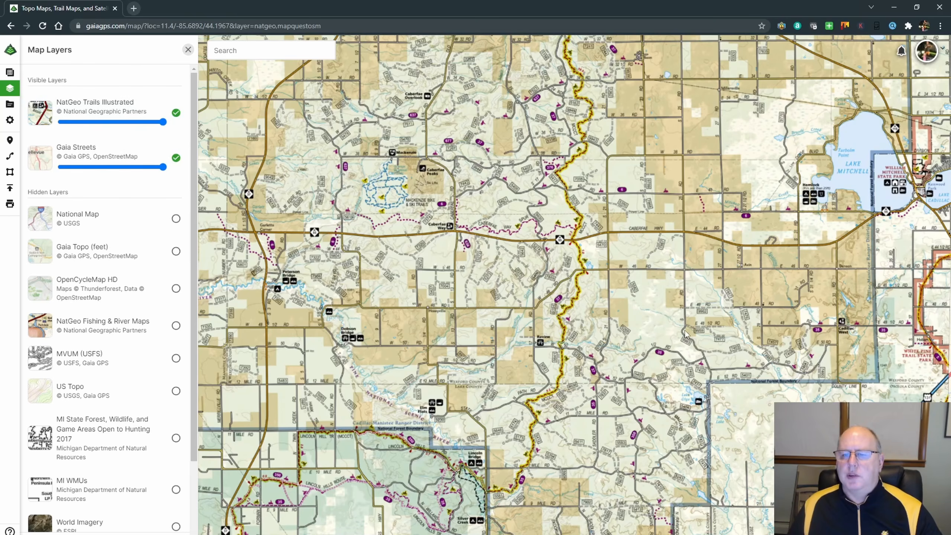
# Review the hidden map layers, from National Map and MVUM (USFS) down to Historic Topo 1930 and Satellite.
pyautogui.scroll(-1, 672, 325)
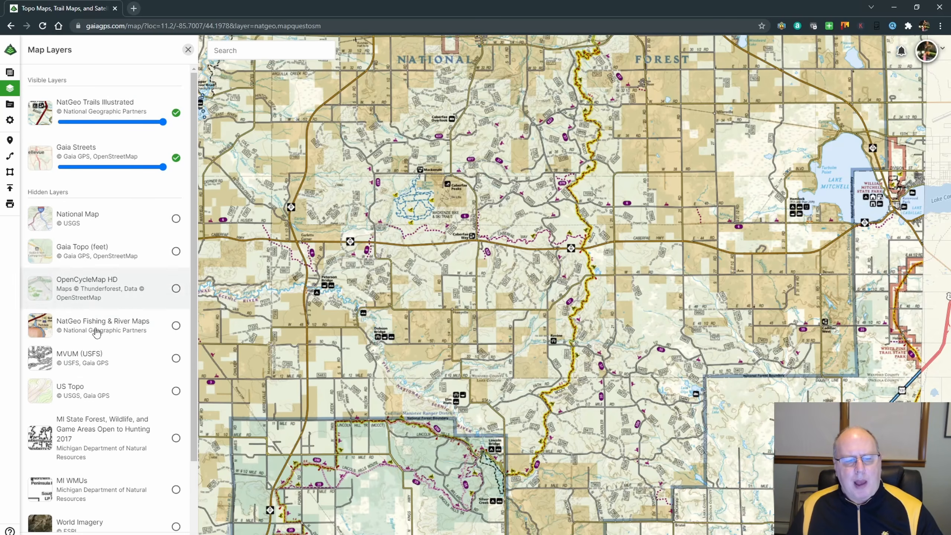
pyautogui.scroll(-1, 114, 392)
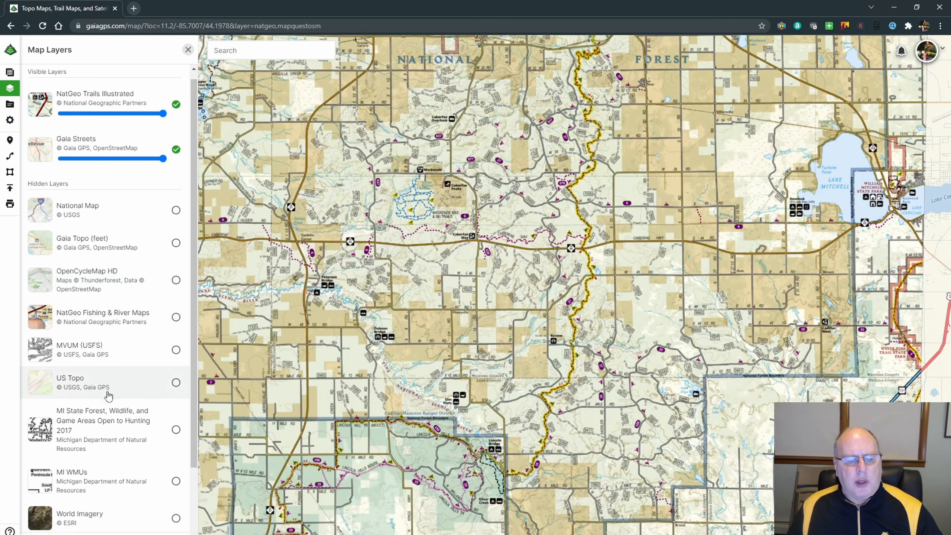
pyautogui.scroll(-1, 131, 383)
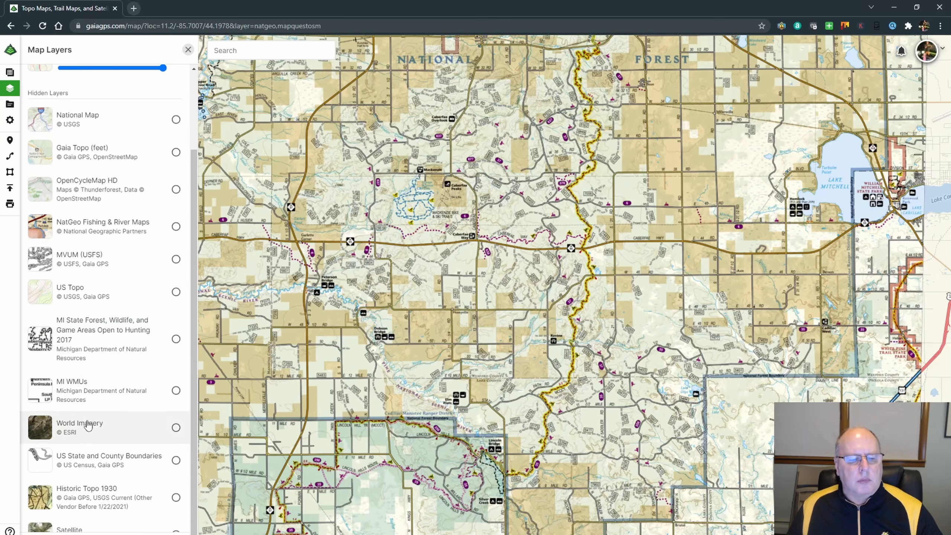
pyautogui.scroll(-1, 121, 421)
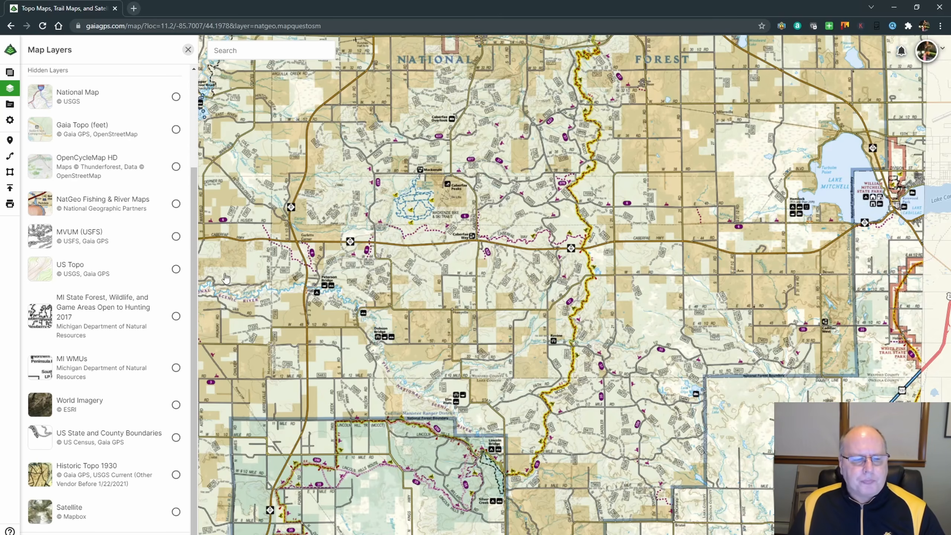
pyautogui.scroll(3, 91, 305)
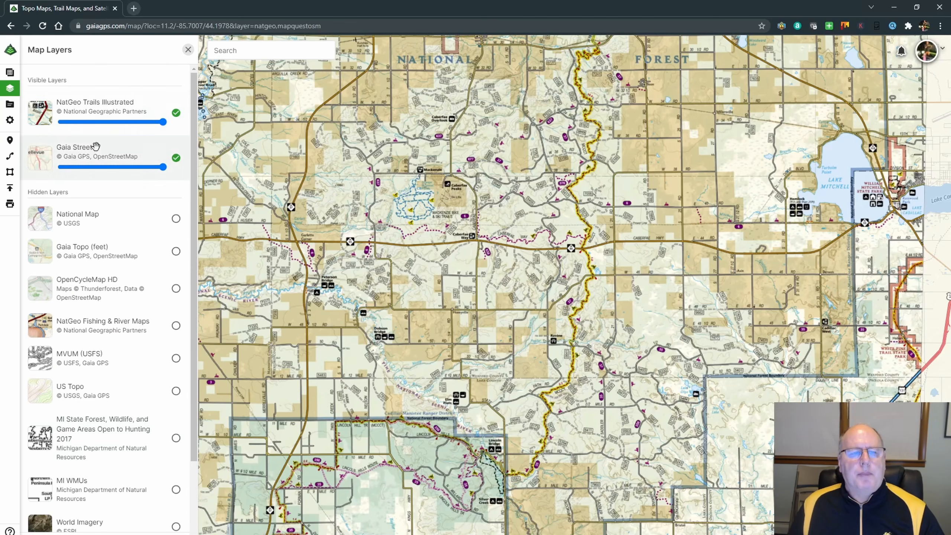
# Examine the NatGeo Trails Illustrated coverage across Michigan and the eastern states, and turn that layer off.
pyautogui.scroll(-5, 523, 263)
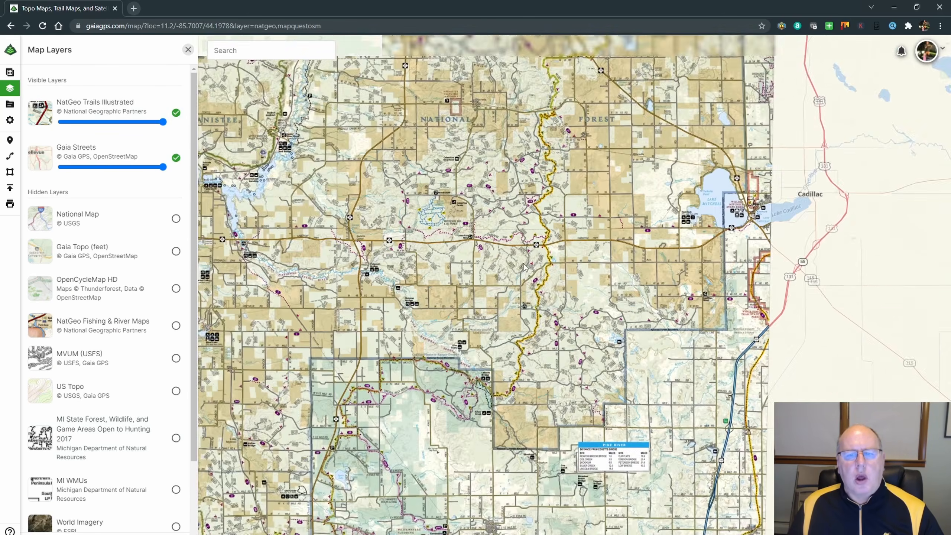
pyautogui.scroll(-3, 523, 263)
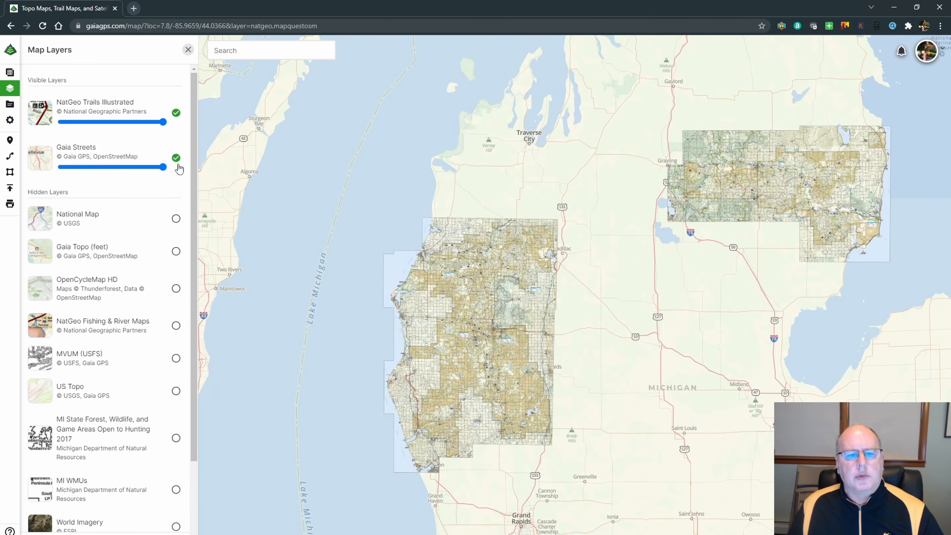
pyautogui.scroll(-4, 690, 282)
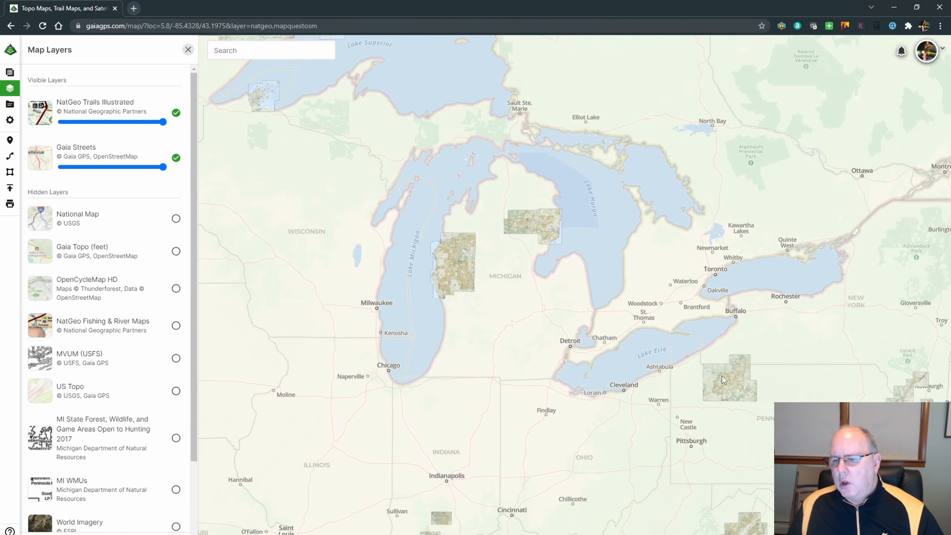
pyautogui.moveTo(575, 474); pyautogui.dragTo(362, 246)
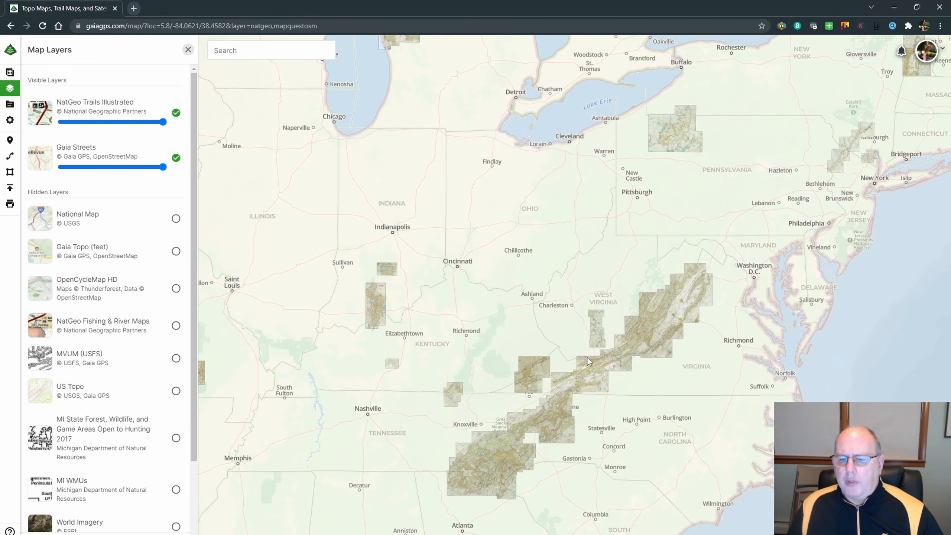
pyautogui.moveTo(273, 206); pyautogui.dragTo(394, 522)
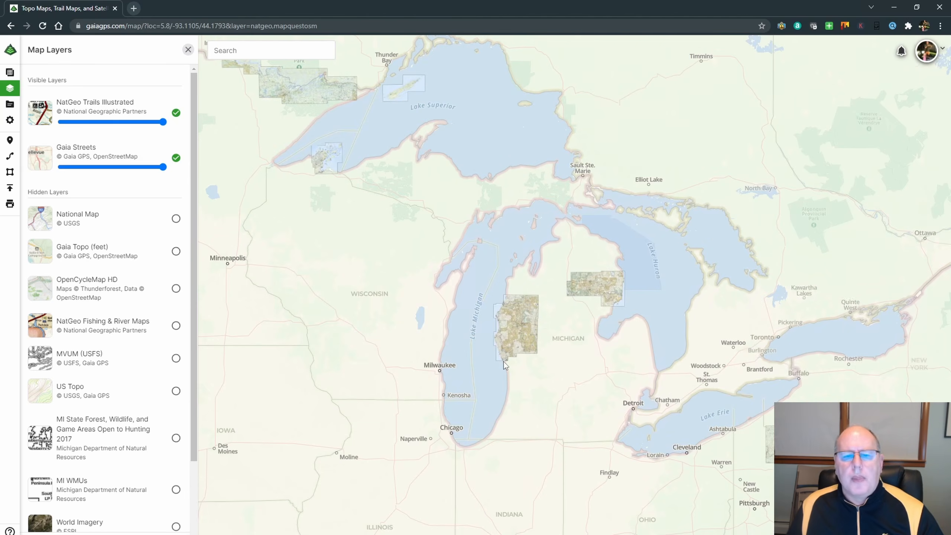
pyautogui.click(176, 113)
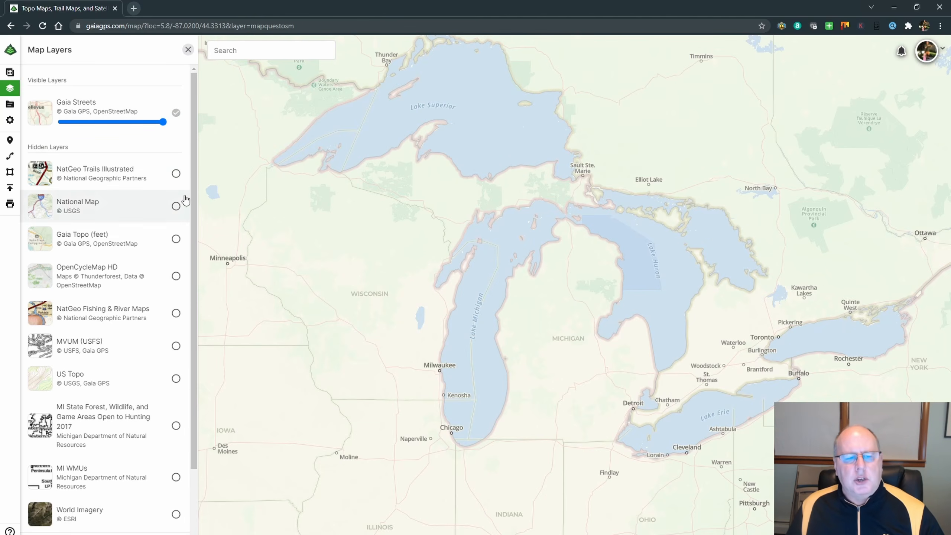
# Turn on the National Map and OpenCycleMap HD layers, and reorder them so OpenCycleMap HD lies beneath National Map.
pyautogui.click(176, 207)
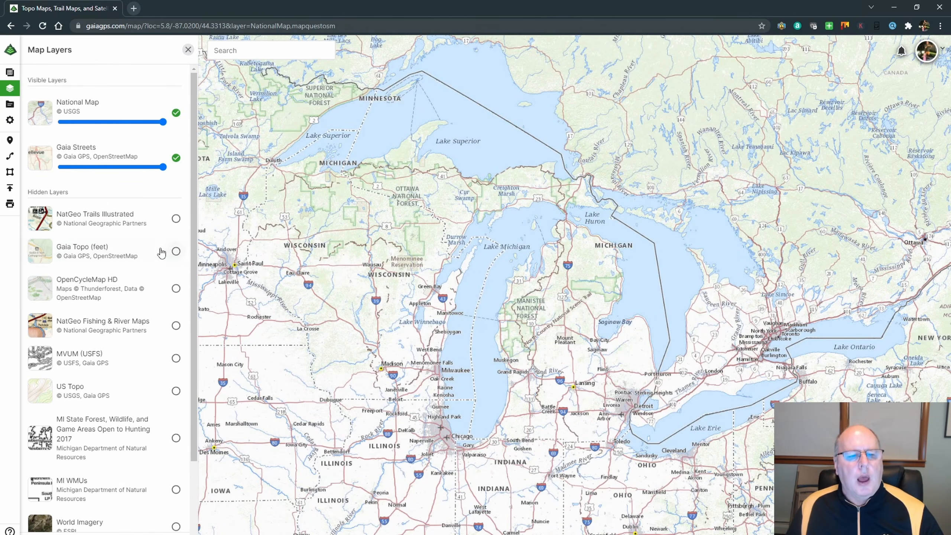
pyautogui.click(176, 288)
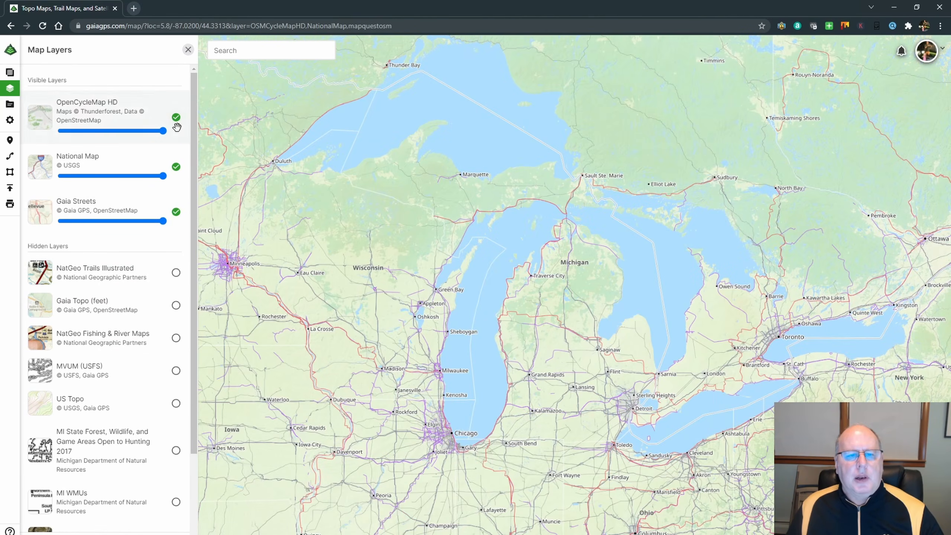
pyautogui.moveTo(124, 114); pyautogui.dragTo(134, 180)
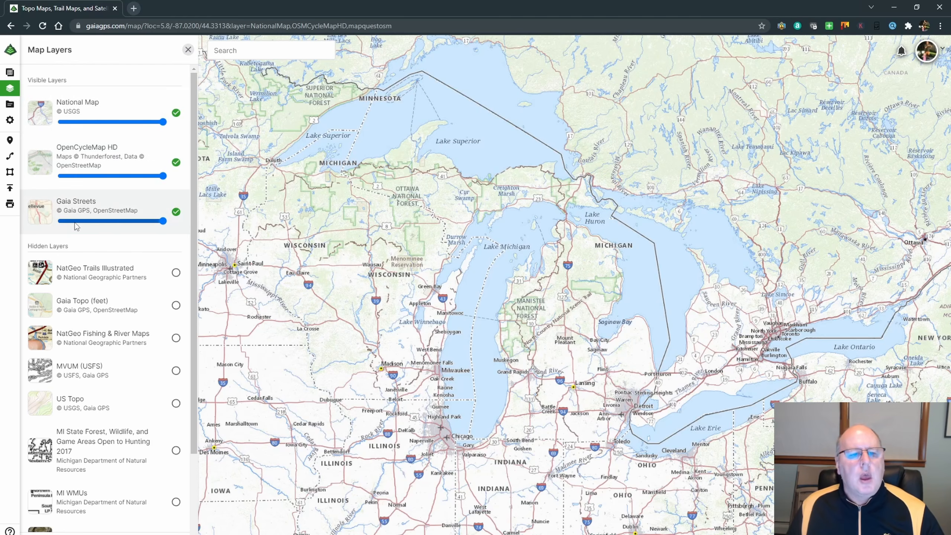
# Turn off the National Map and OpenCycleMap HD layers, leaving only Gaia Streets, and close the map layers list.
pyautogui.click(176, 113)
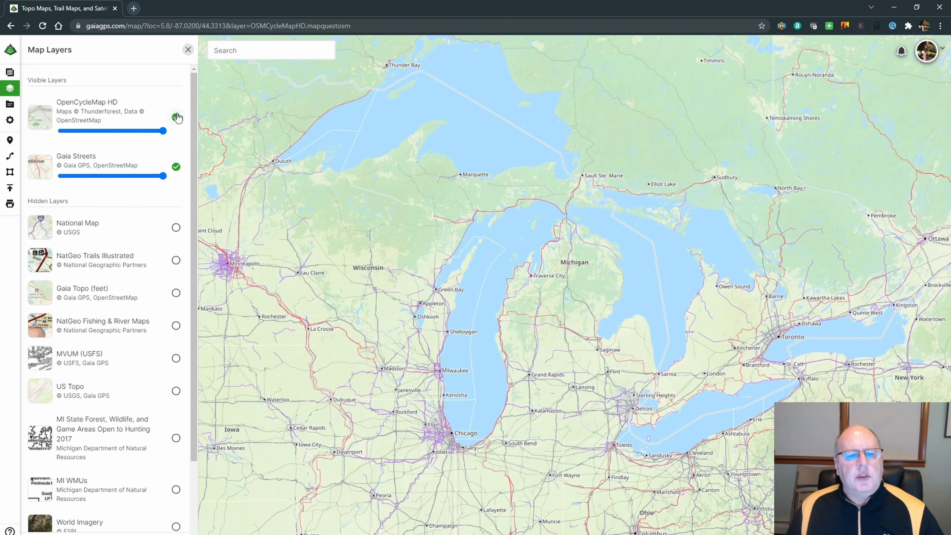
pyautogui.click(176, 118)
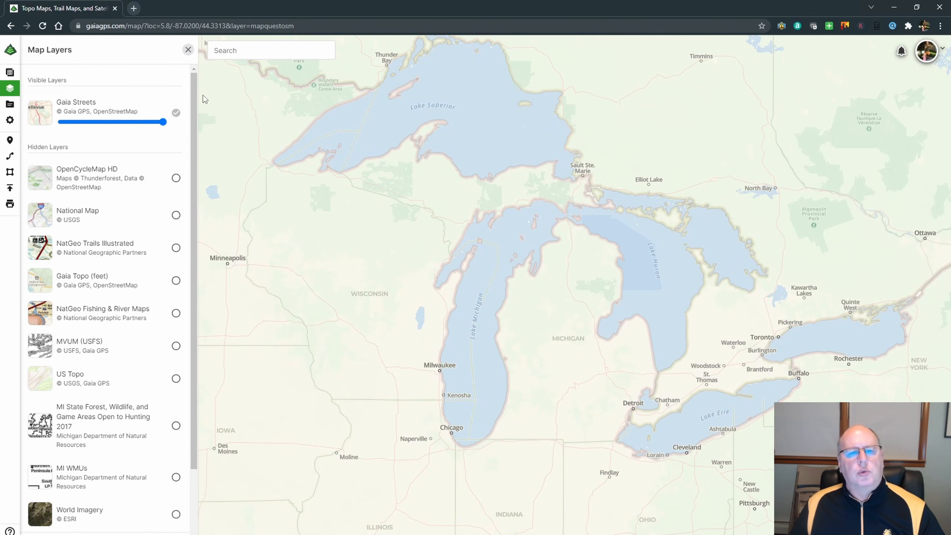
pyautogui.click(189, 50)
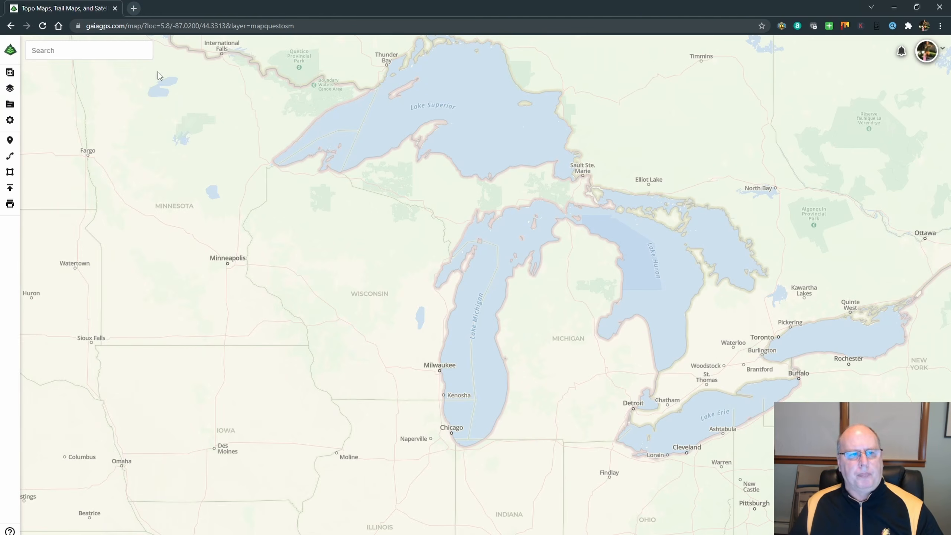
# Open the 2021 folder in the saved items and show the 2021 Manistee River trip on the map.
pyautogui.click(9, 106)
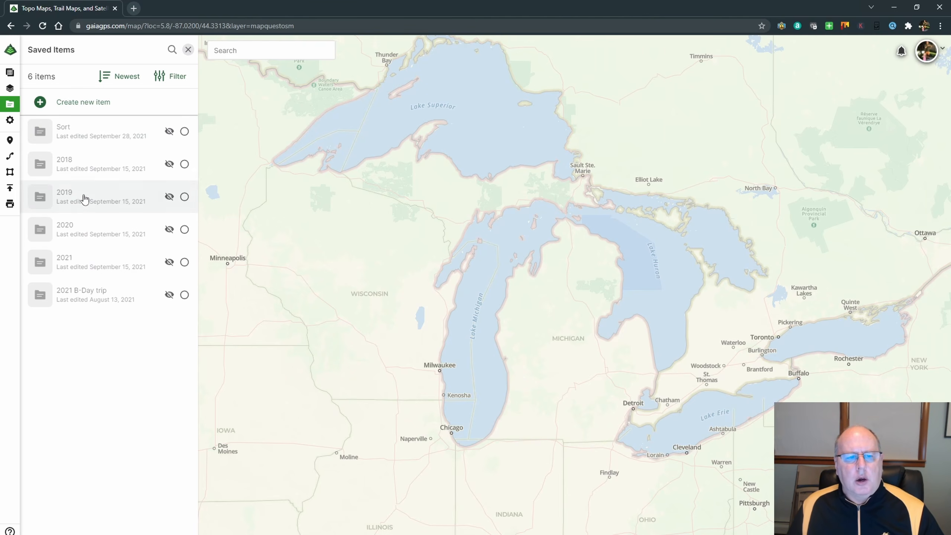
pyautogui.click(81, 262)
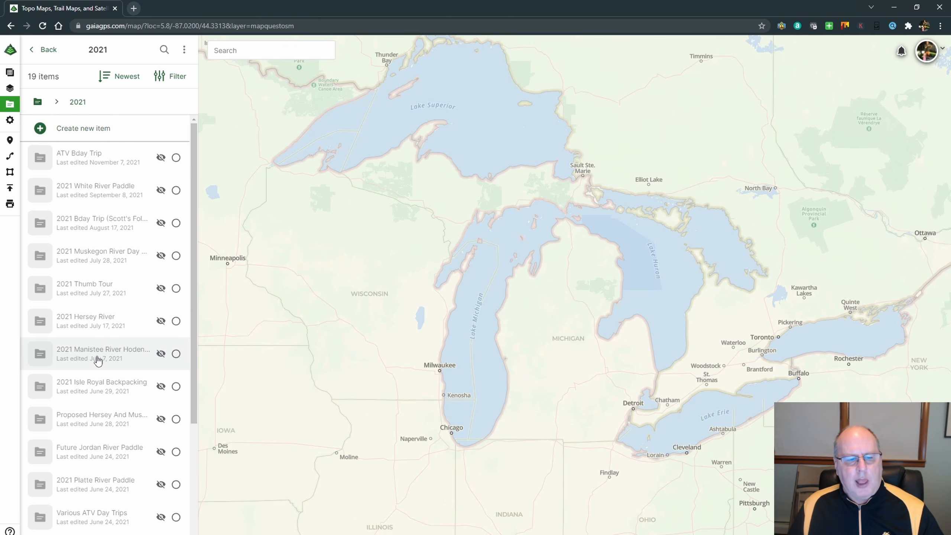
pyautogui.click(161, 354)
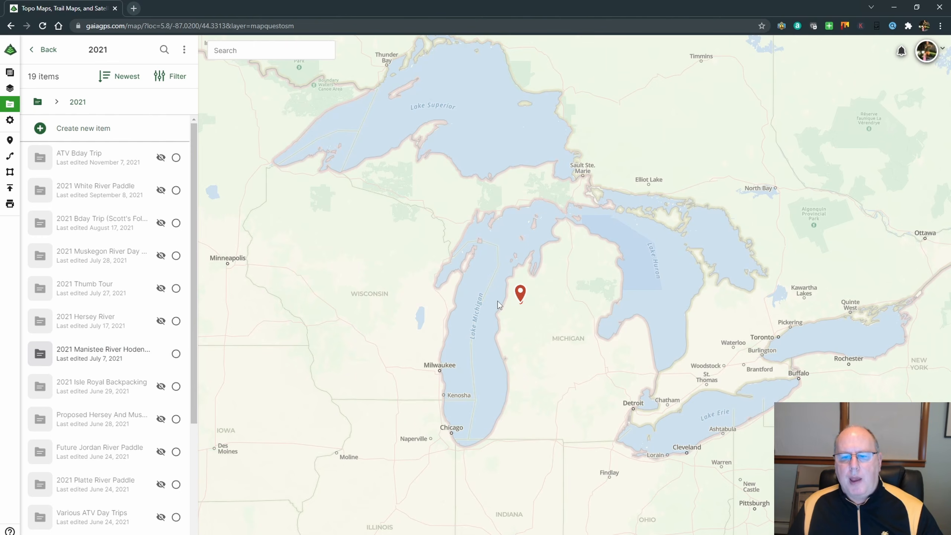
# Examine the Manistee River route and its waypoints beside Hodenpyl Dam Pond.
pyautogui.scroll(10, 534, 302)
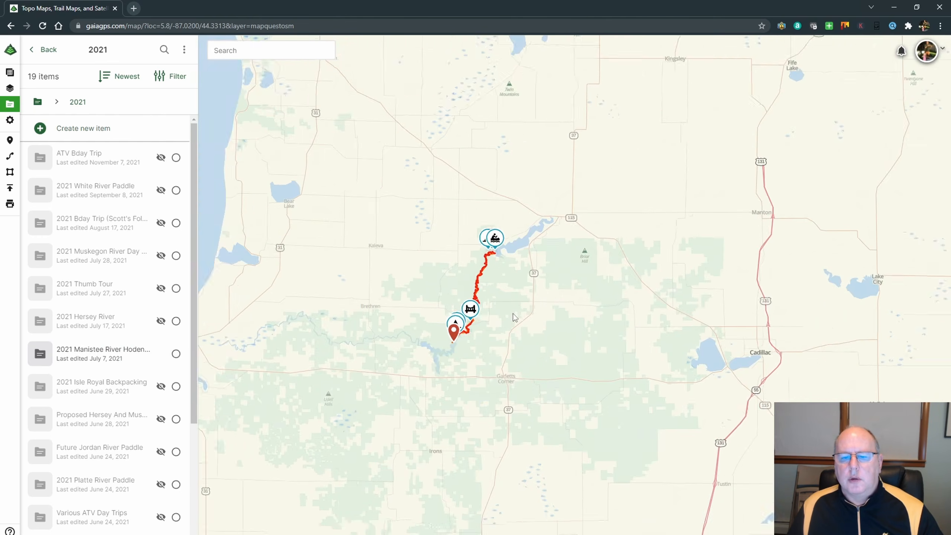
pyautogui.scroll(5, 514, 317)
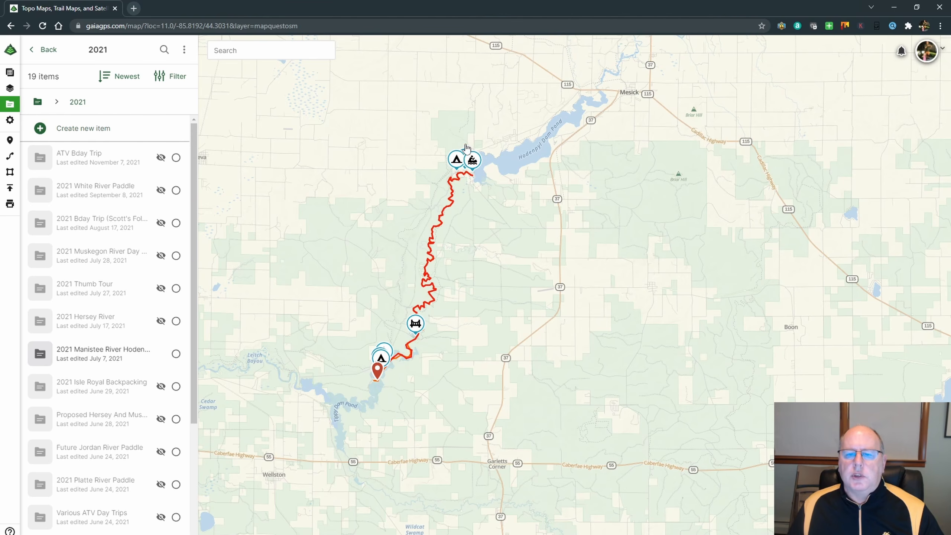
pyautogui.scroll(2, 472, 167)
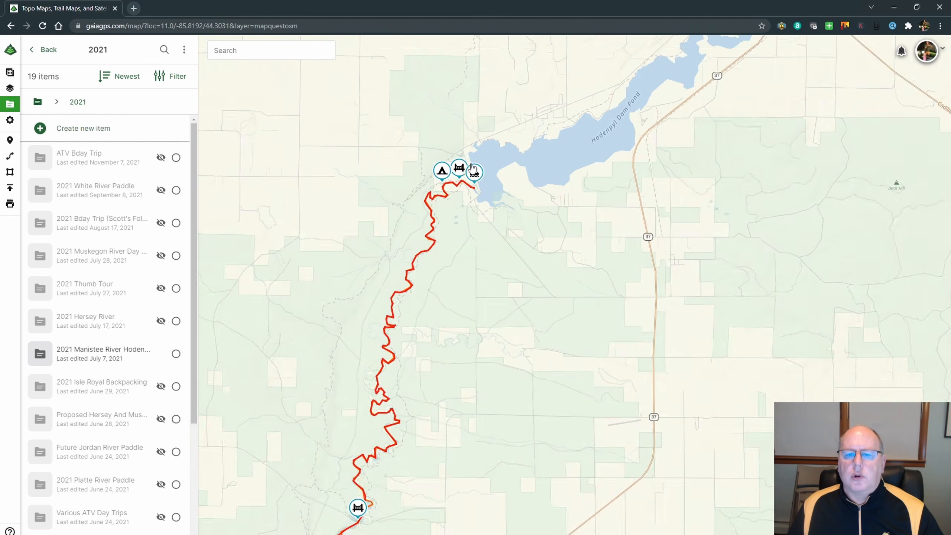
pyautogui.scroll(2, 472, 166)
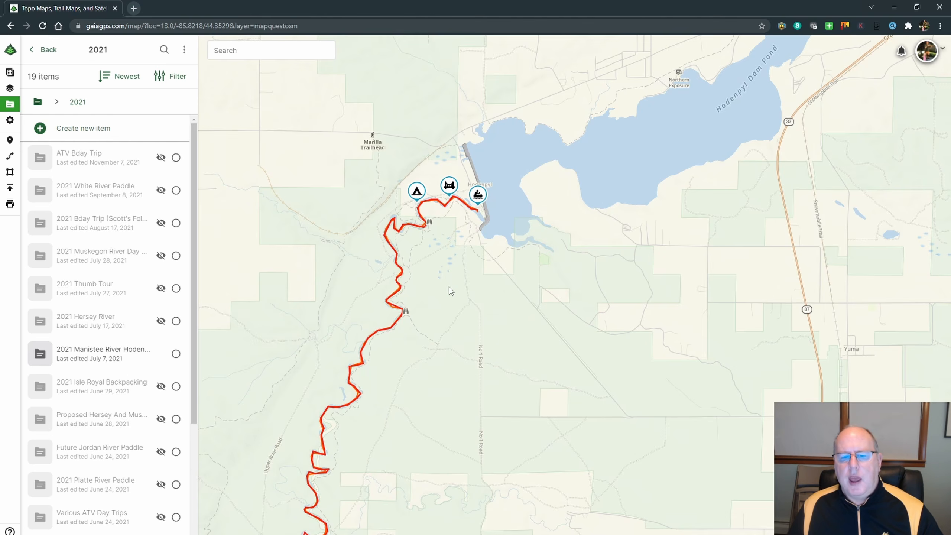
# Follow the Manistee River route south past the bridge waypoint to the campsite and landing waypoints at Tippy Dam Pond.
pyautogui.scroll(-3, 448, 284)
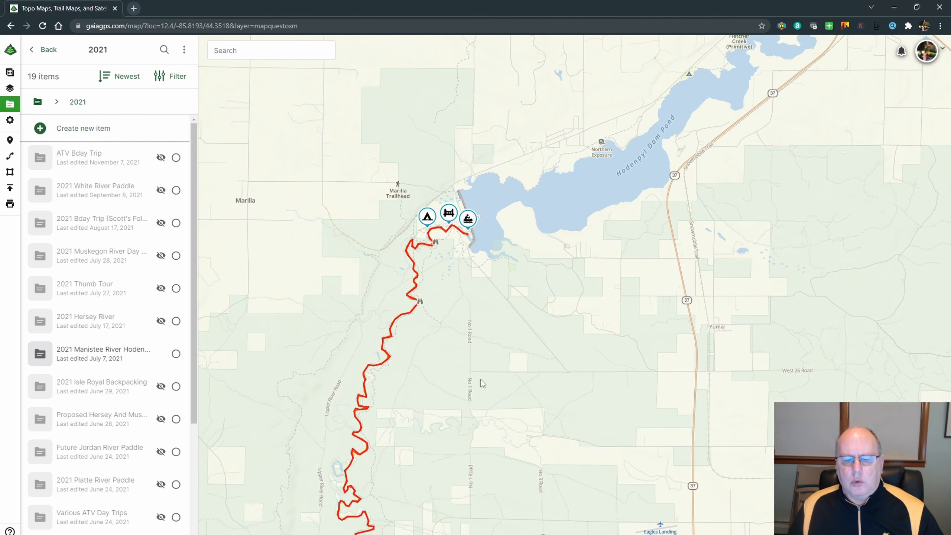
pyautogui.scroll(-2, 482, 380)
pyautogui.moveTo(487, 377); pyautogui.dragTo(583, 138)
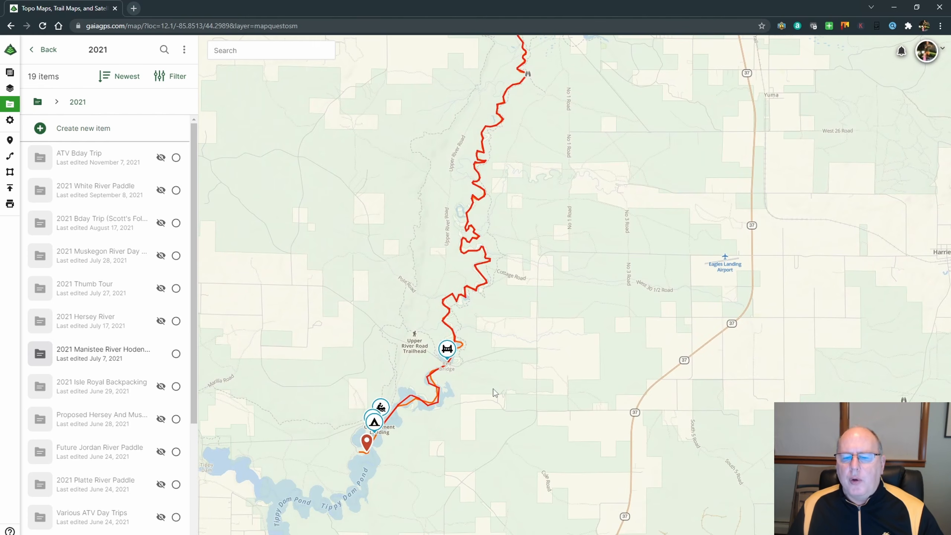
pyautogui.scroll(2, 493, 389)
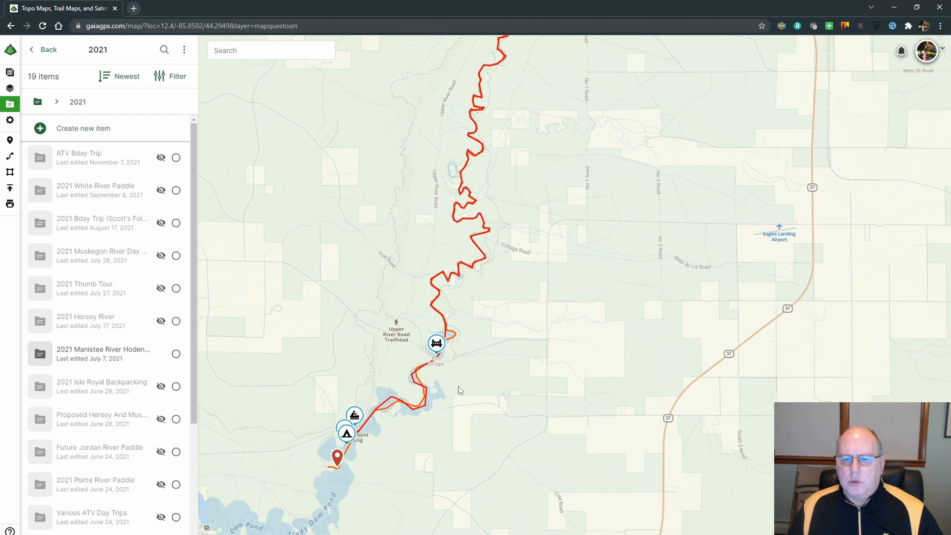
pyautogui.moveTo(508, 376); pyautogui.dragTo(572, 261)
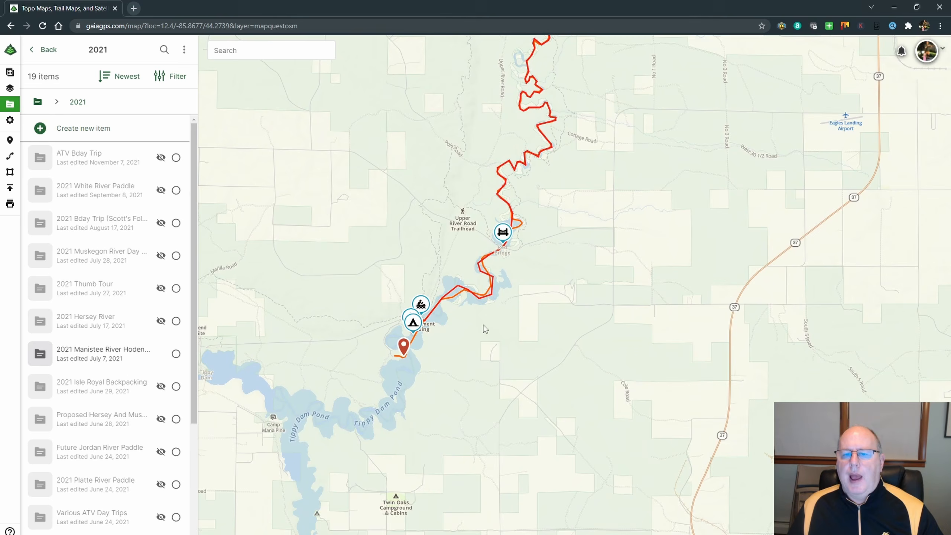
pyautogui.moveTo(586, 172); pyautogui.dragTo(603, 295)
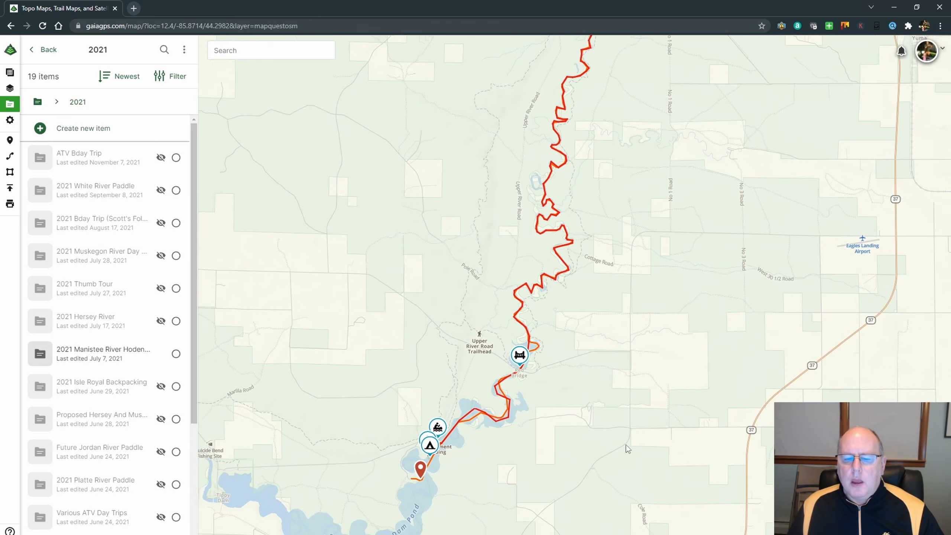
pyautogui.moveTo(627, 449); pyautogui.dragTo(641, 378)
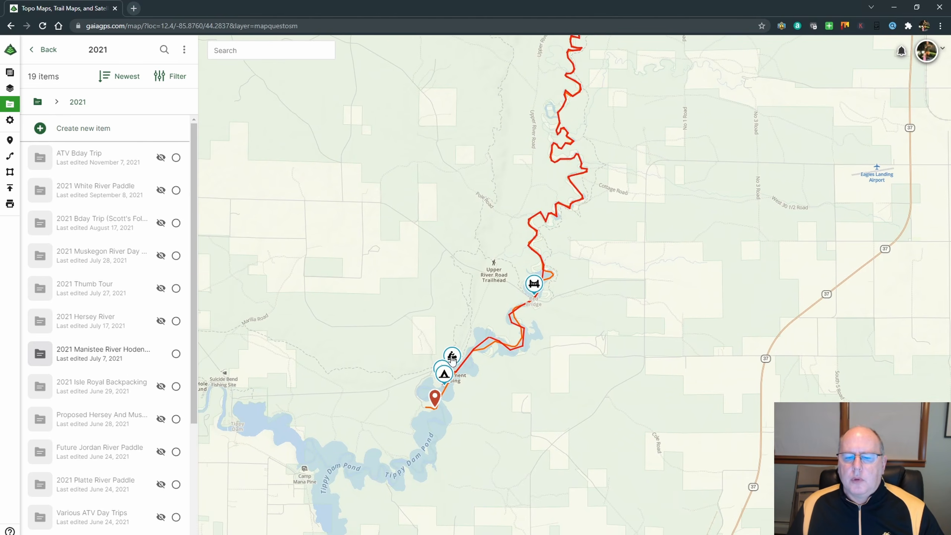
pyautogui.scroll(2, 463, 361)
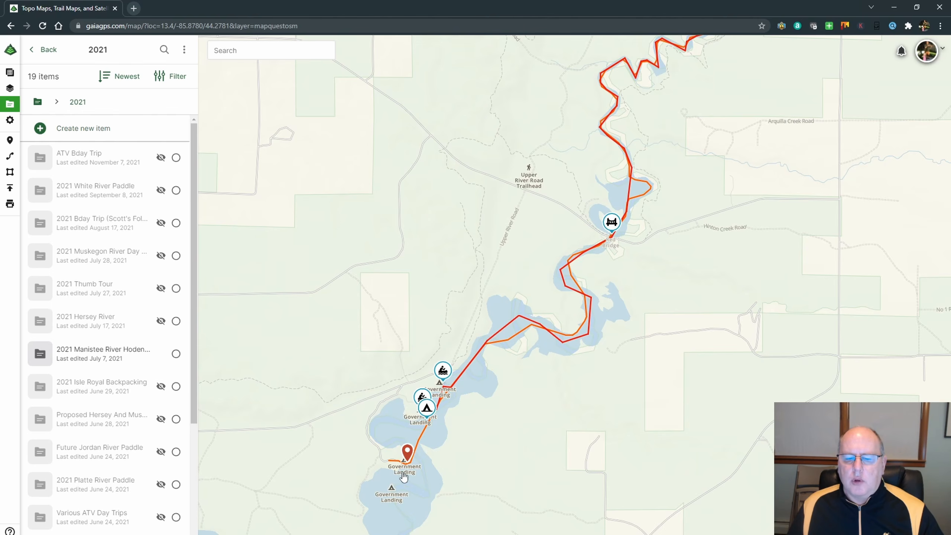
# Open the details of the Planned Paddle Route, review its distance and elevation with the whole route in view, and close them.
pyautogui.moveTo(696, 377); pyautogui.dragTo(680, 418)
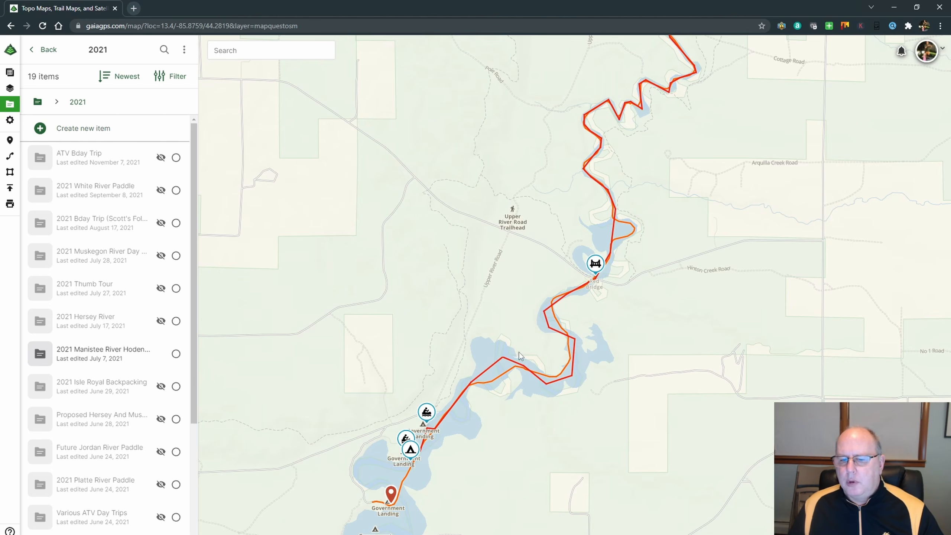
pyautogui.click(497, 364)
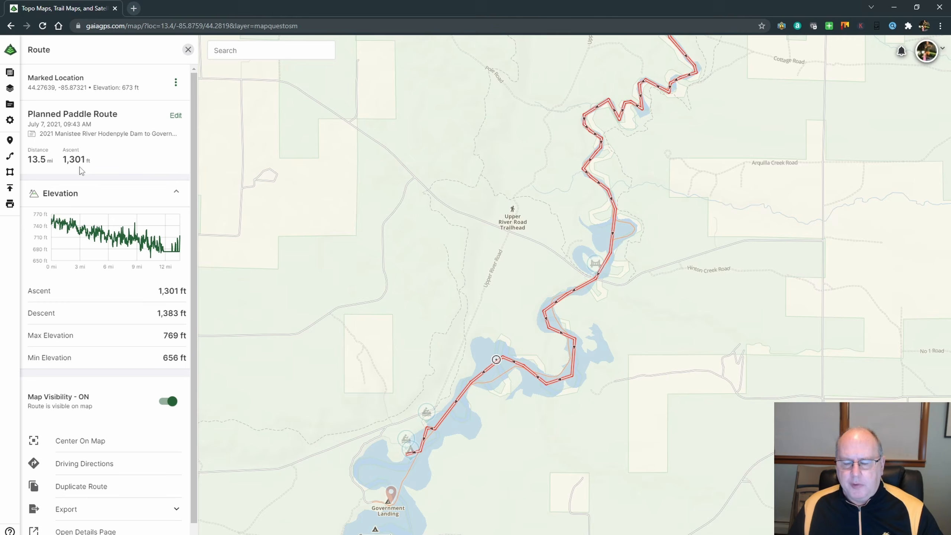
pyautogui.scroll(-5, 708, 294)
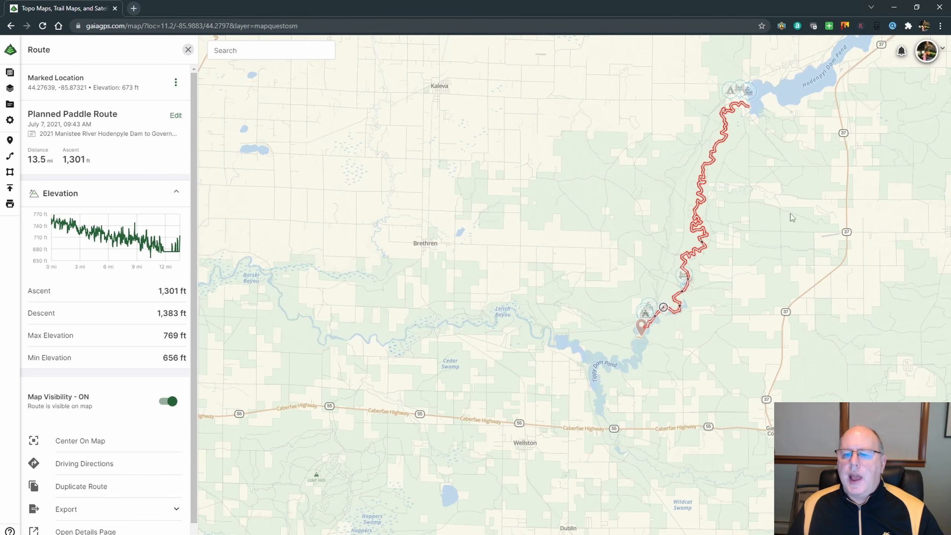
pyautogui.moveTo(791, 213); pyautogui.dragTo(619, 275)
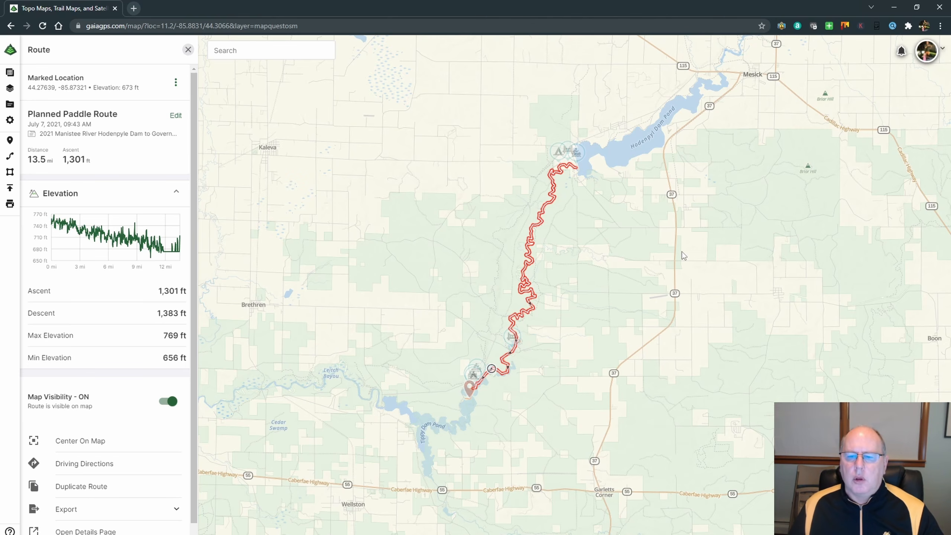
pyautogui.scroll(2, 623, 309)
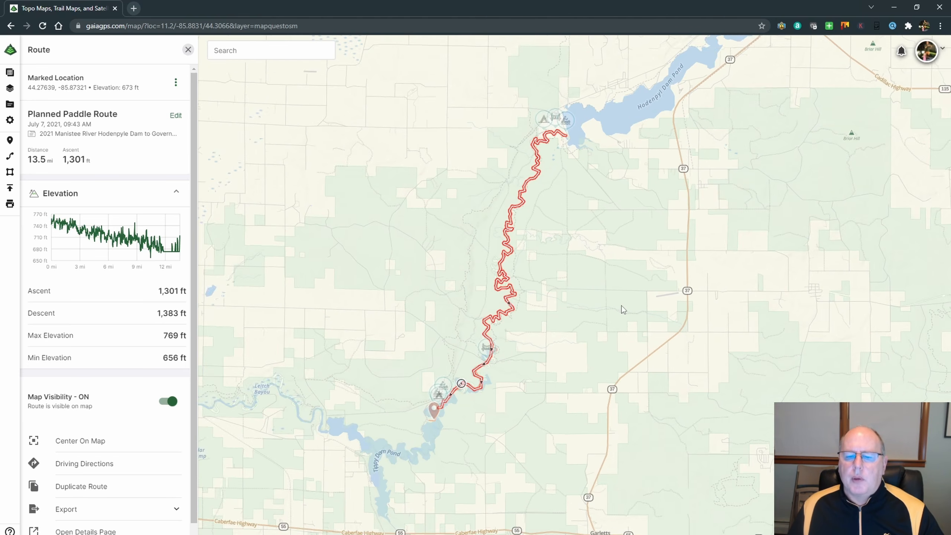
pyautogui.scroll(2, 623, 310)
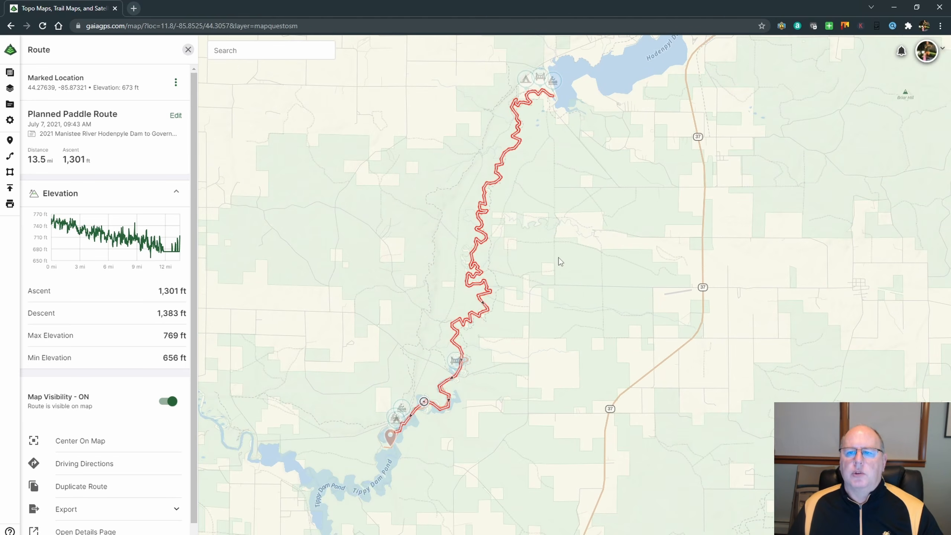
pyautogui.moveTo(559, 260); pyautogui.dragTo(644, 269)
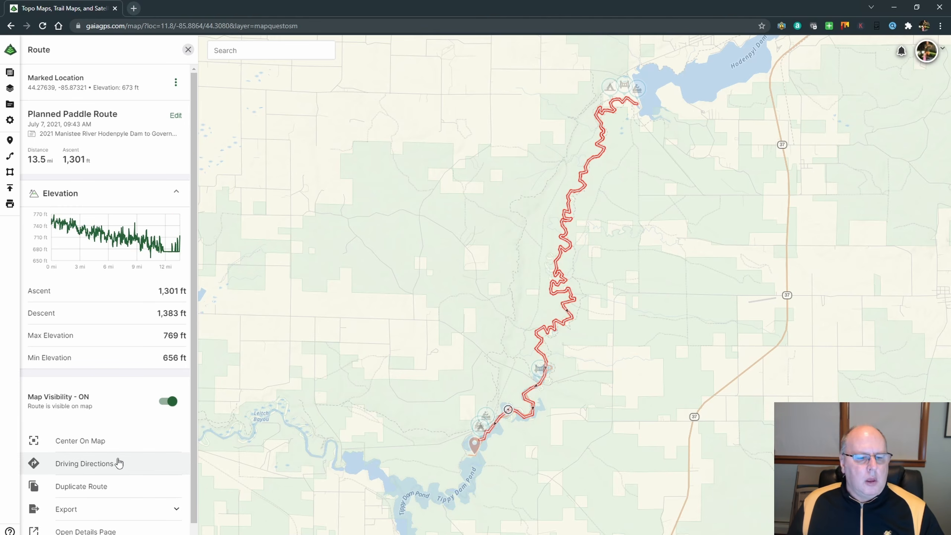
pyautogui.click(188, 50)
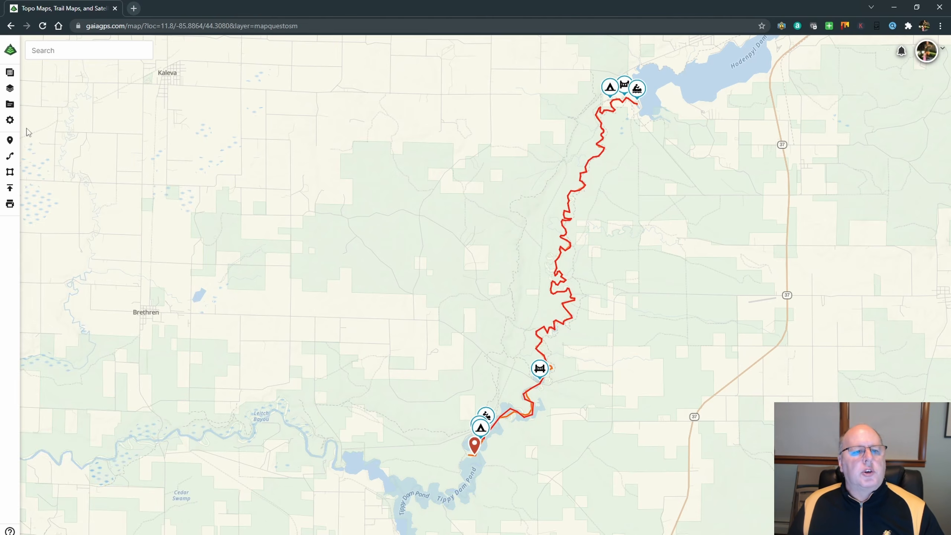
# Show the entire 2021 folder from the saved items on the map and view its trips across Michigan and Lake Superior.
pyautogui.click(10, 106)
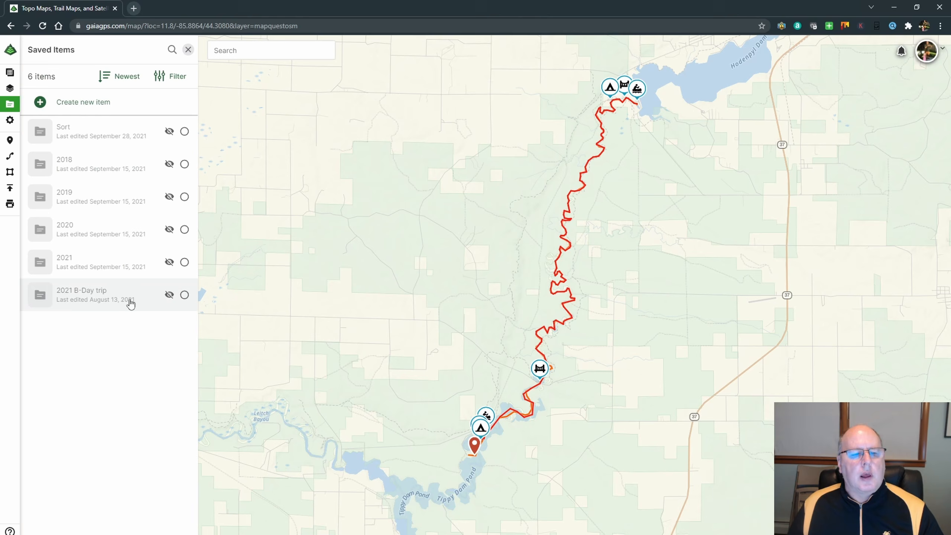
pyautogui.click(170, 263)
pyautogui.scroll(-6, 516, 266)
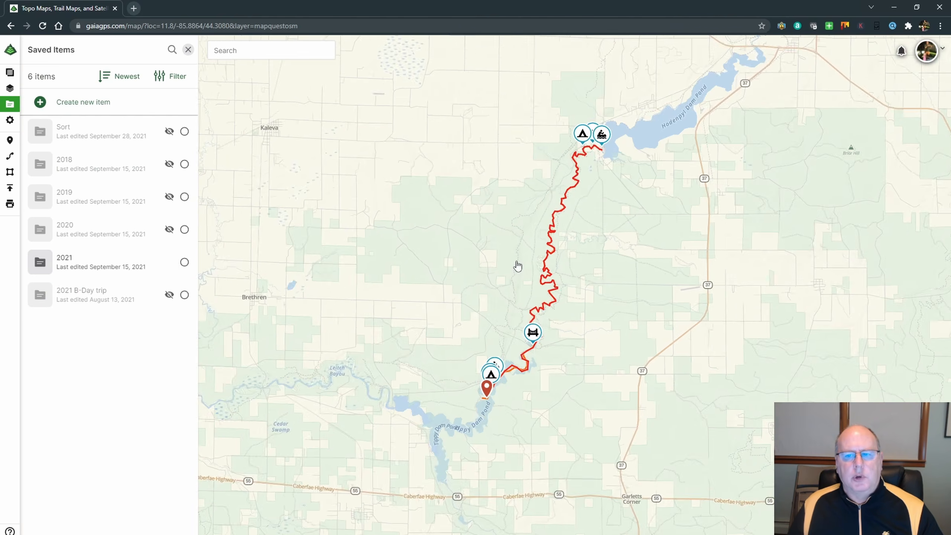
pyautogui.scroll(-6, 517, 266)
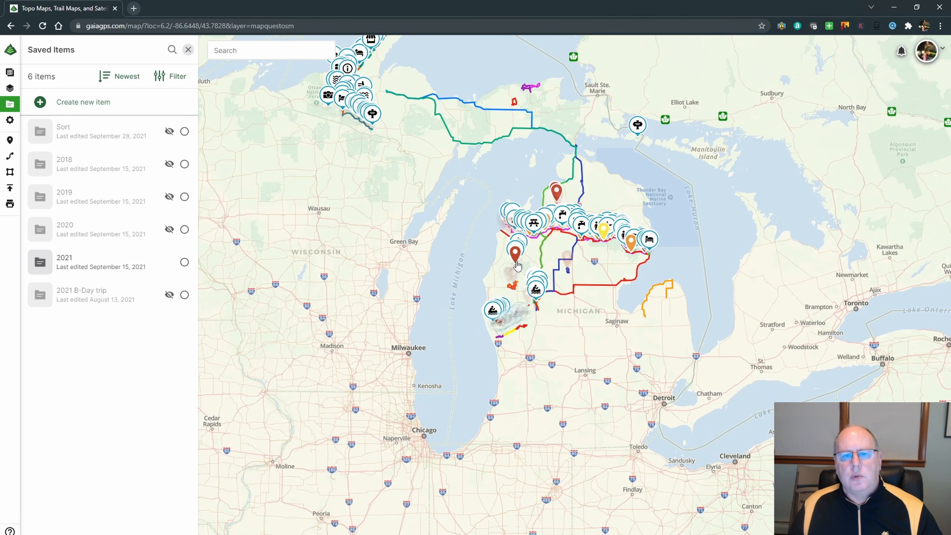
pyautogui.moveTo(486, 221); pyautogui.dragTo(552, 366)
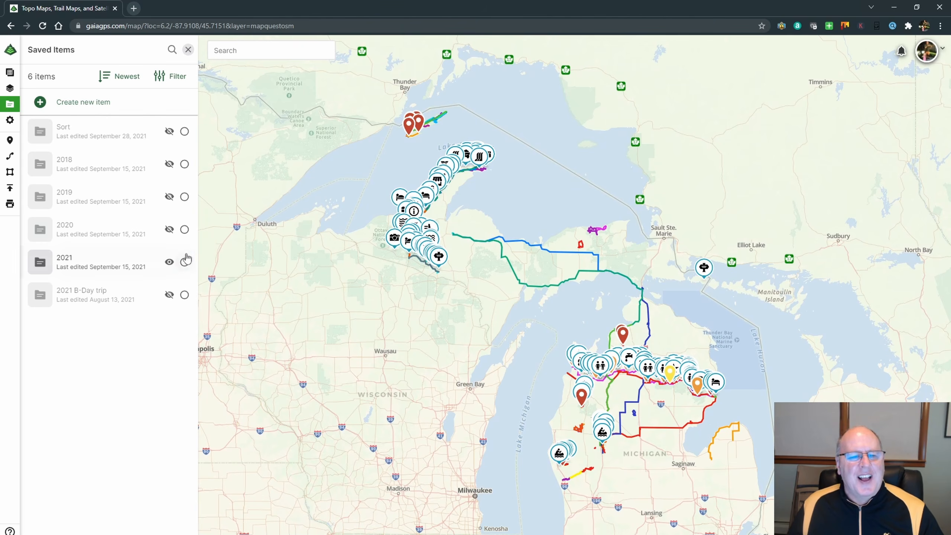
# Hide the 2021 folder, and briefly show the 2020 folder's trips over Michigan before hiding them again.
pyautogui.click(170, 263)
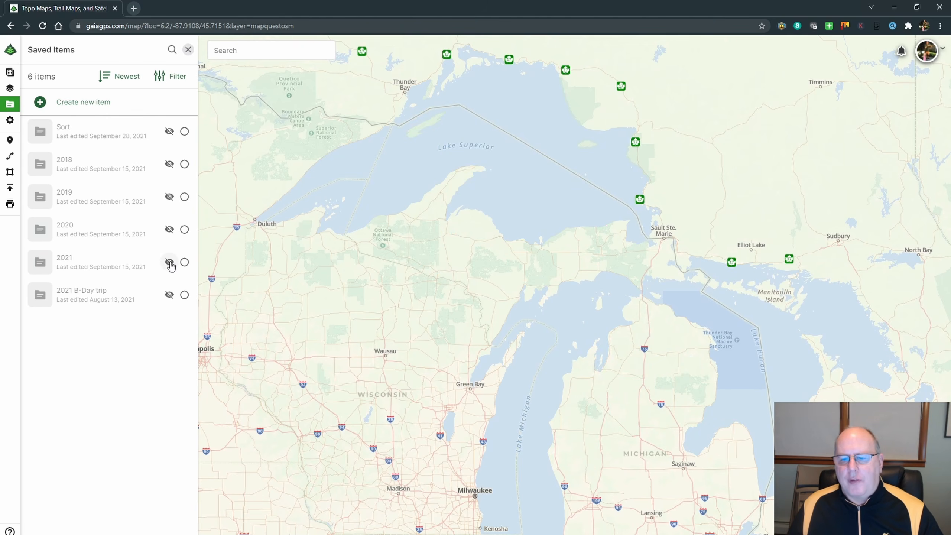
pyautogui.moveTo(689, 398); pyautogui.dragTo(644, 303)
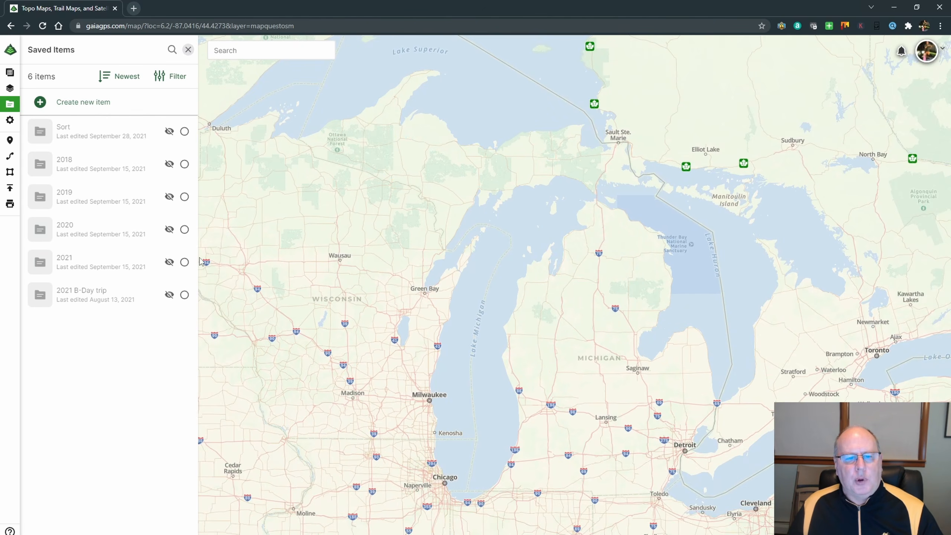
pyautogui.click(169, 230)
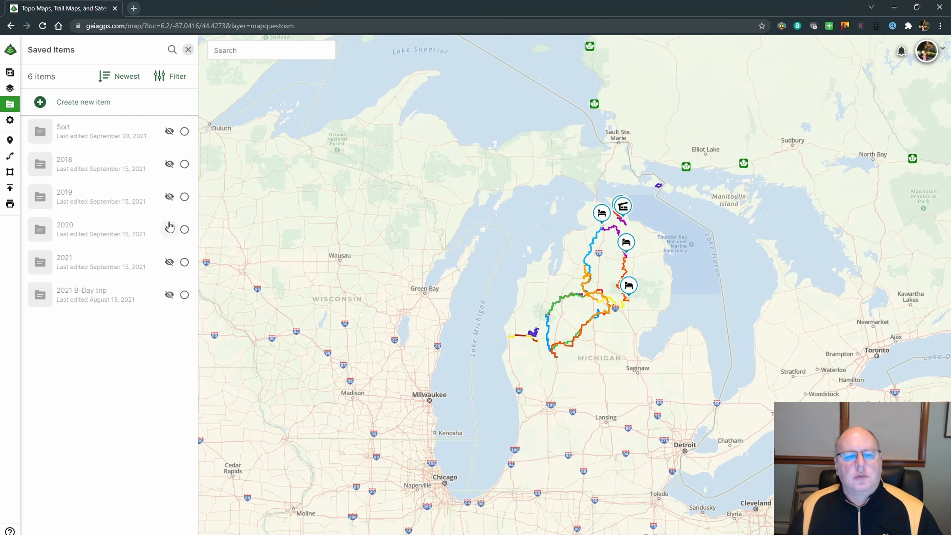
pyautogui.click(170, 229)
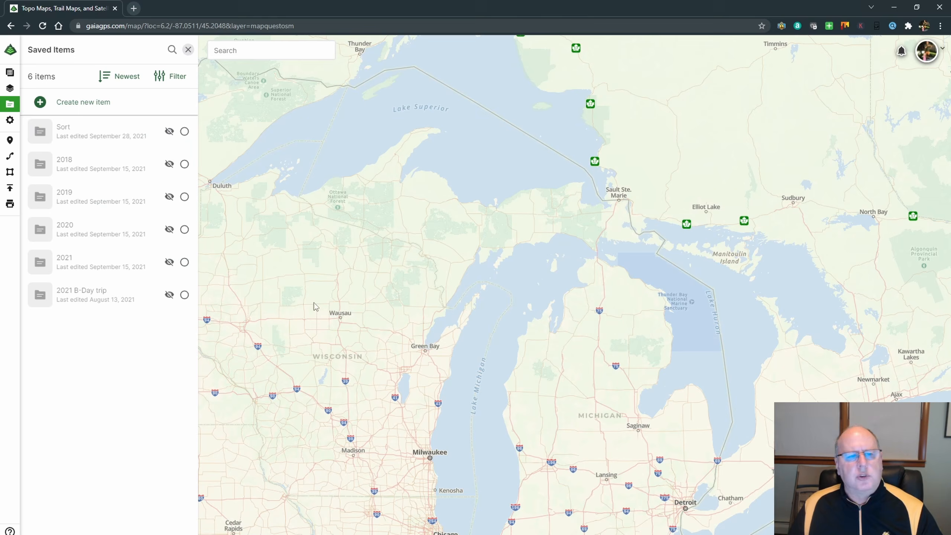
# Save a new waypoint with the default name in northern Michigan at about 44.623, -84.018, and close its details.
pyautogui.click(9, 139)
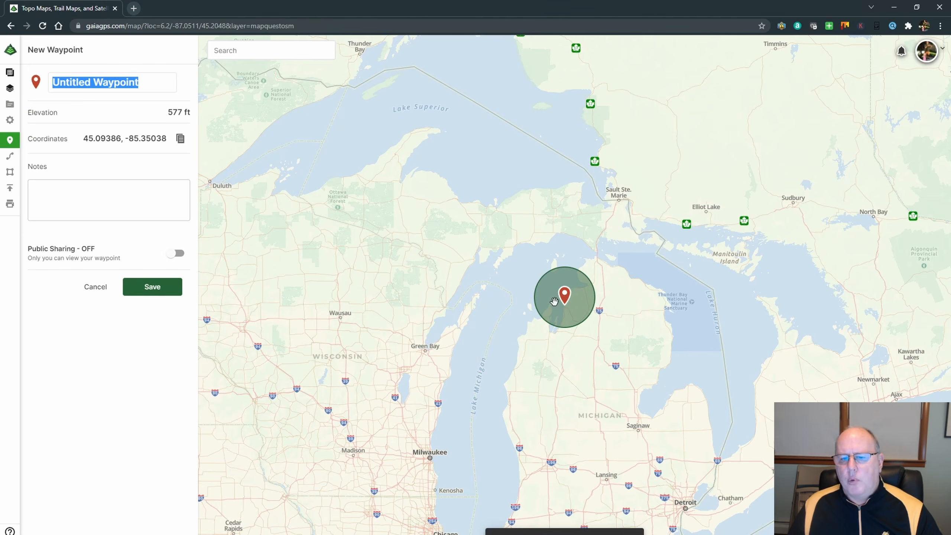
pyautogui.moveTo(554, 301); pyautogui.dragTo(624, 336)
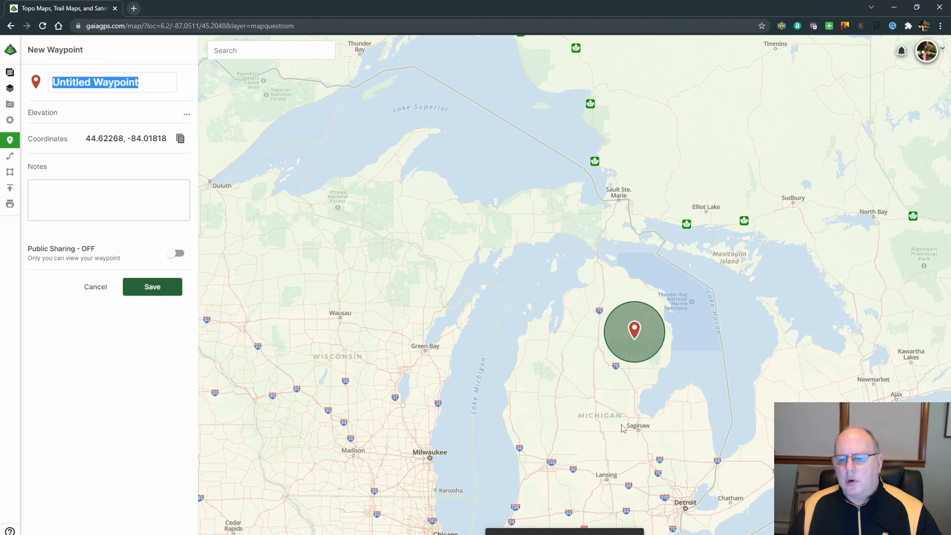
pyautogui.click(156, 287)
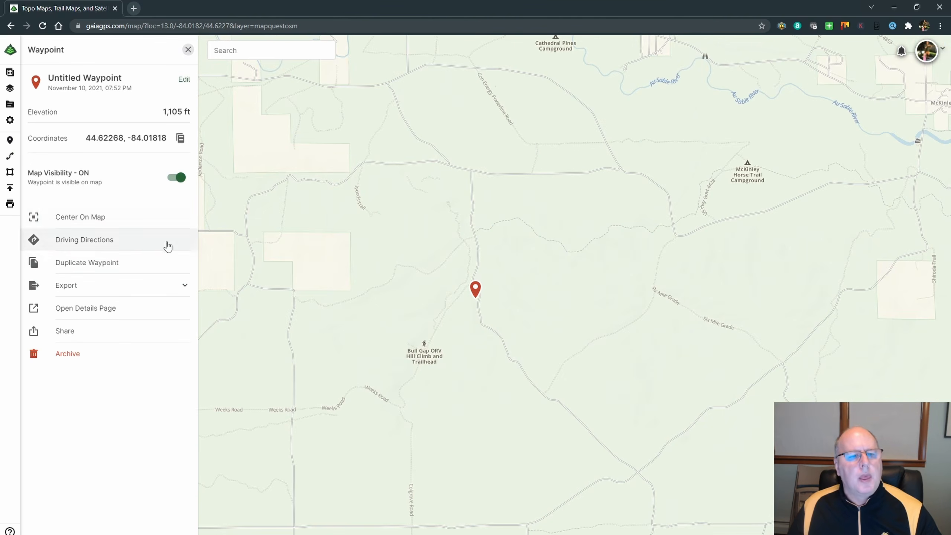
pyautogui.click(188, 50)
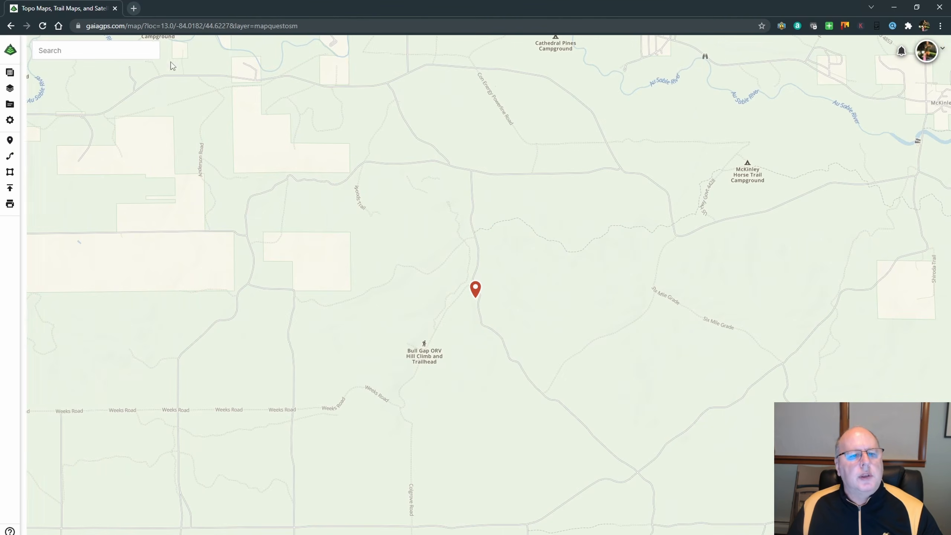
# Select the untitled waypoint in the saved items and browse the 2021 subfolders as possible destinations, without moving it.
pyautogui.click(10, 105)
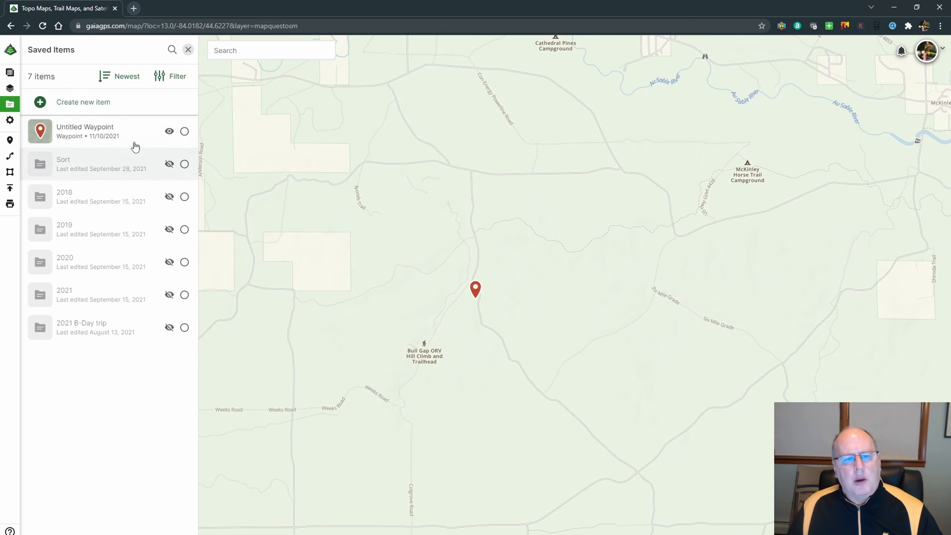
pyautogui.click(185, 133)
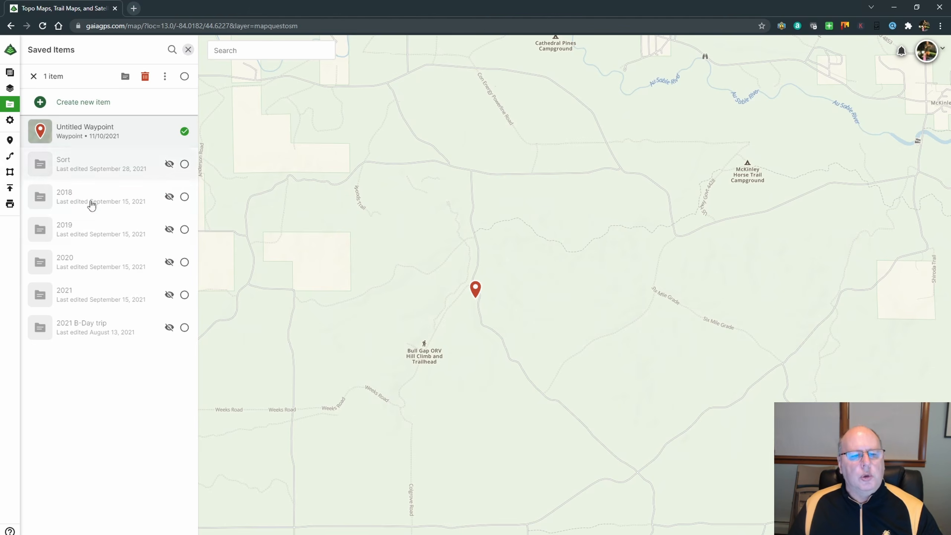
pyautogui.click(126, 76)
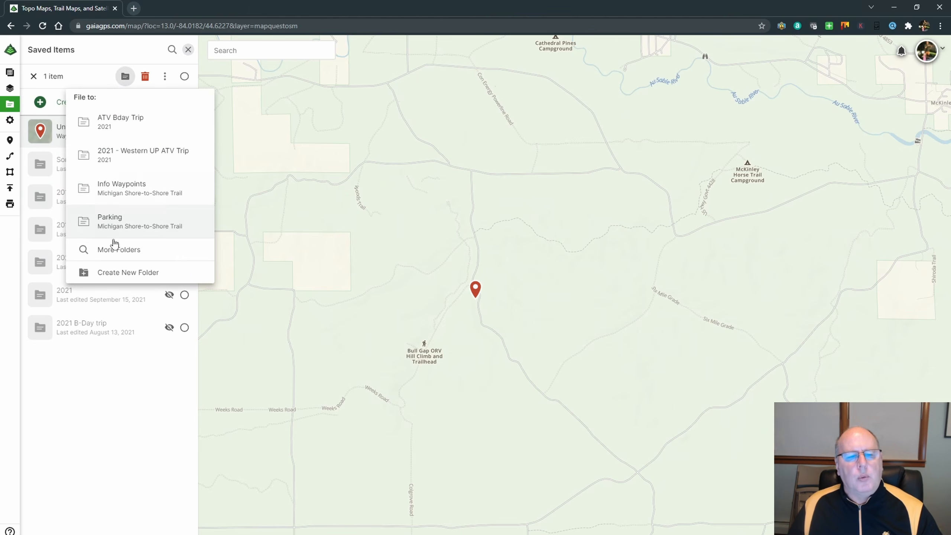
pyautogui.click(120, 251)
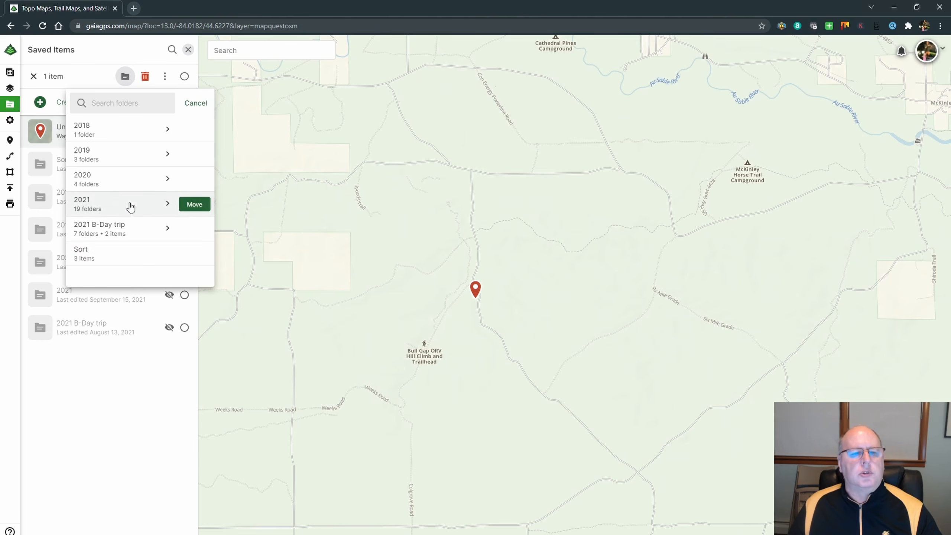
pyautogui.click(102, 204)
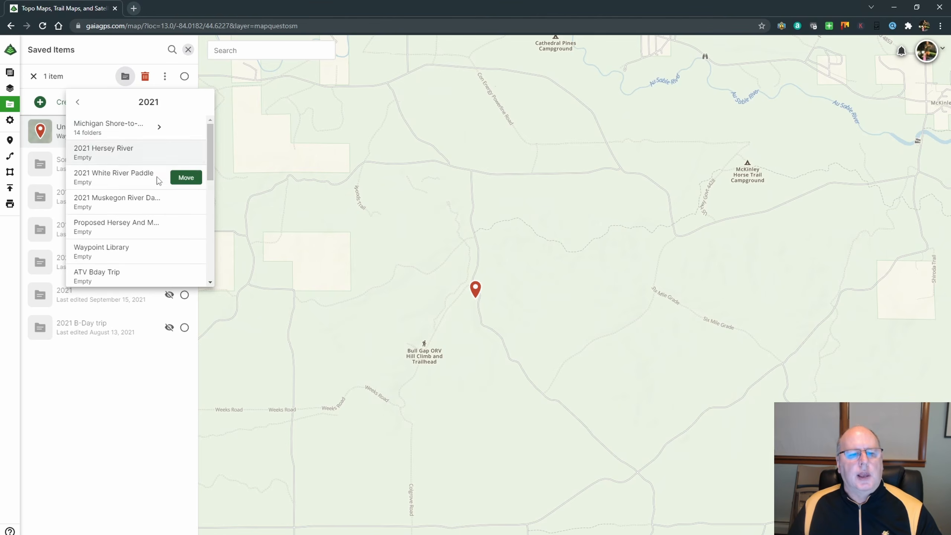
pyautogui.scroll(-3, 140, 197)
pyautogui.scroll(-1, 140, 197)
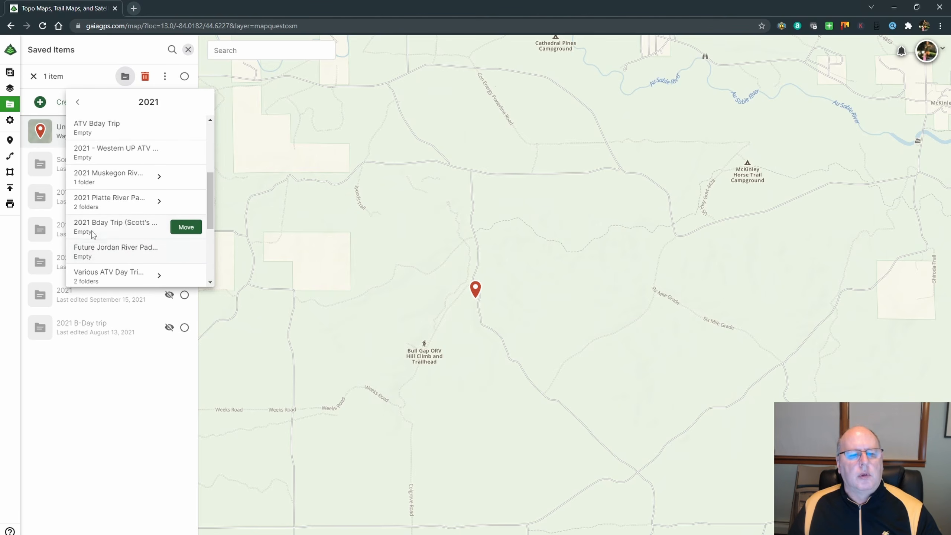
pyautogui.moveTo(120, 243)
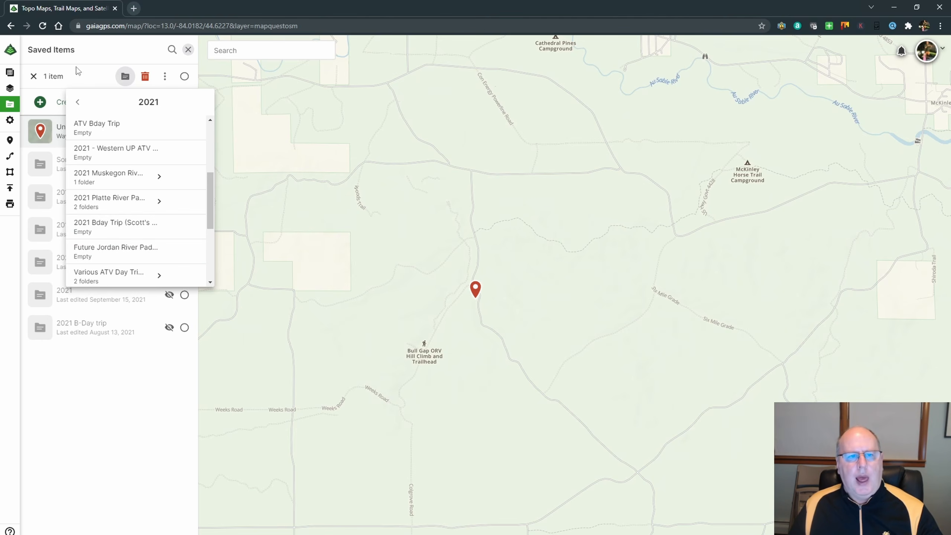
pyautogui.click(107, 50)
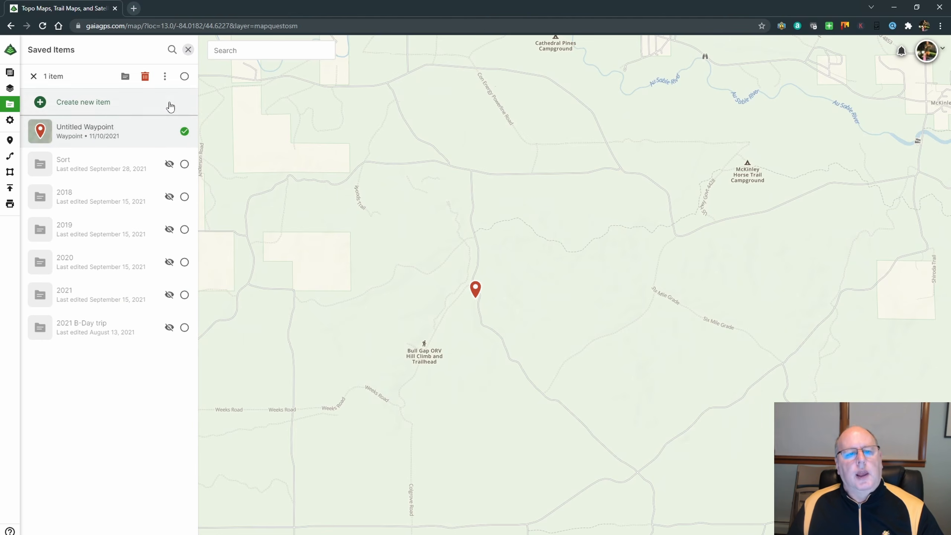
# Delete the selected untitled waypoint and close the saved items.
pyautogui.click(145, 78)
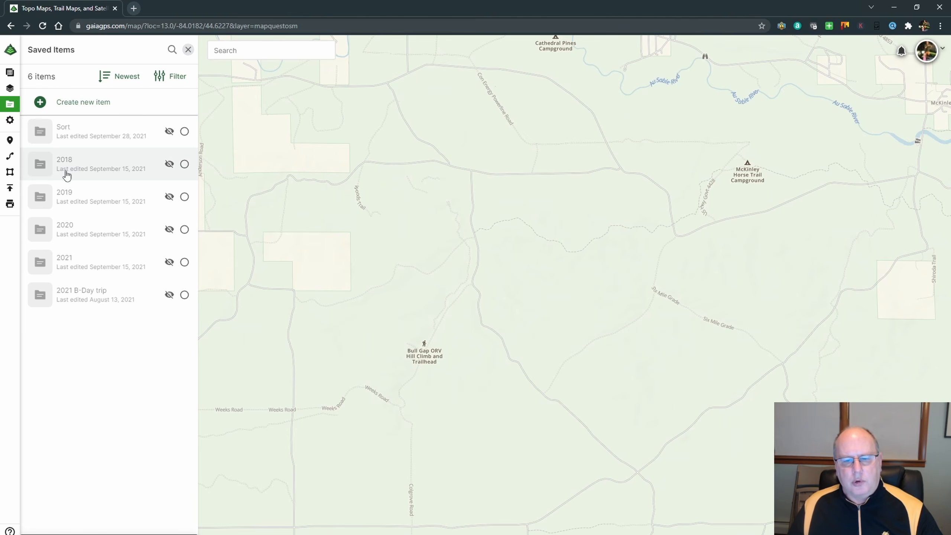
pyautogui.click(188, 49)
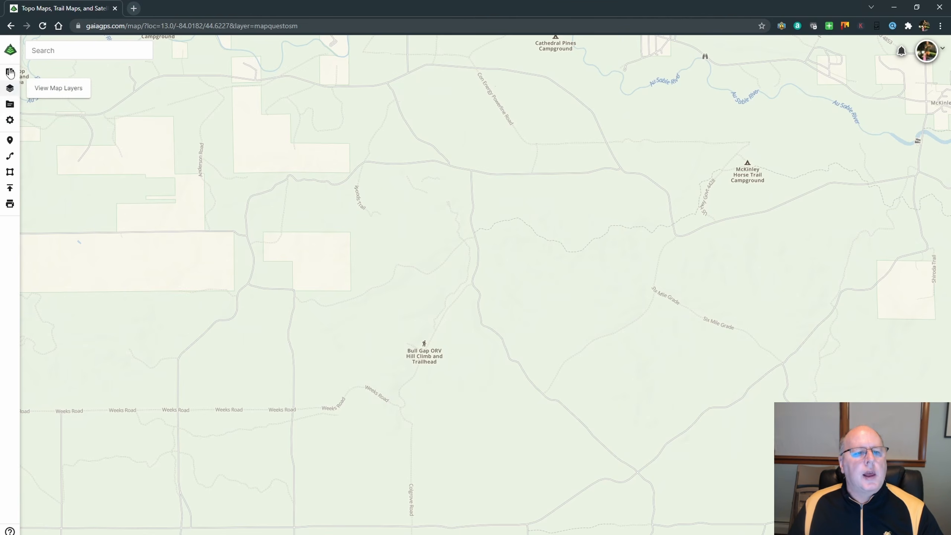
# Review the distance units and coordinate format options in the map preferences, and close them.
pyautogui.click(10, 120)
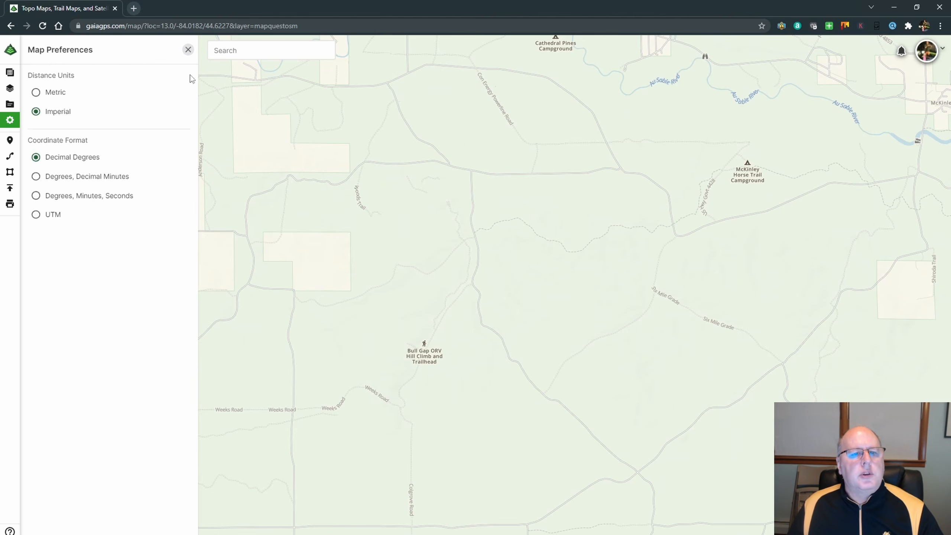
pyautogui.click(188, 49)
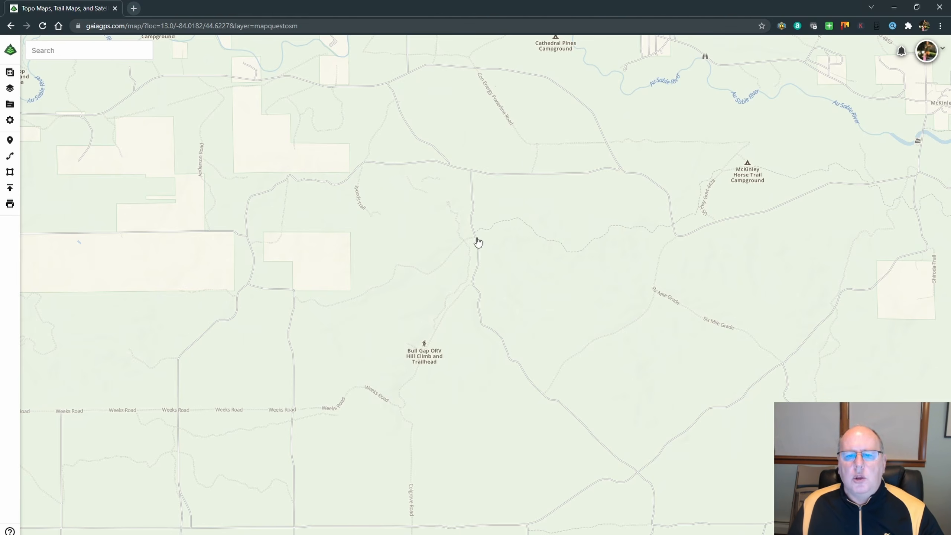
# Start a new waypoint and place it on the lake at Barton City, at about 44.678, -83.608.
pyautogui.scroll(-2, 474, 242)
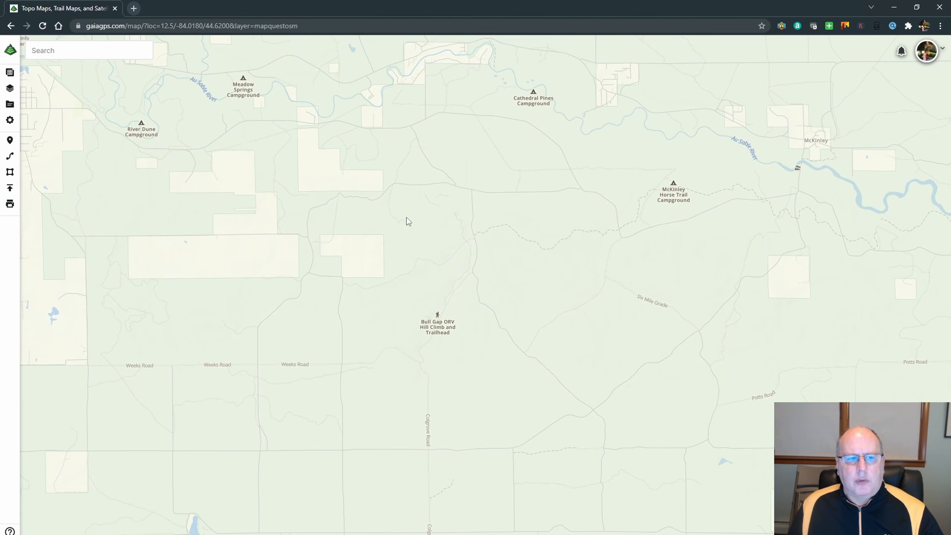
pyautogui.scroll(-6, 365, 175)
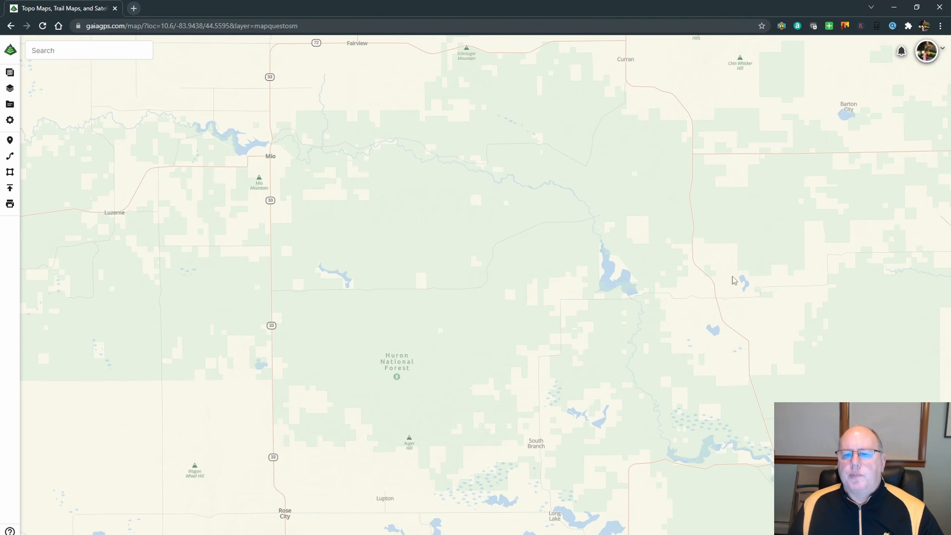
pyautogui.click(9, 140)
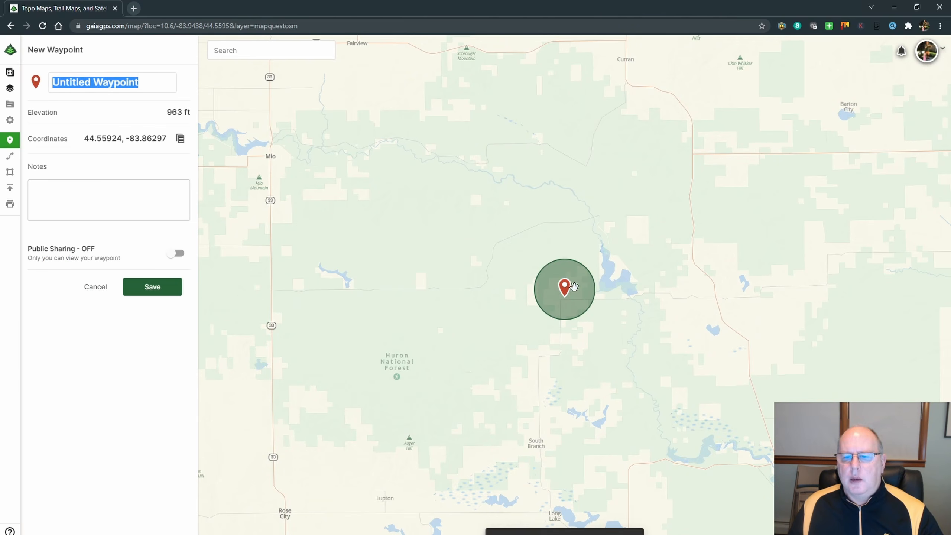
pyautogui.moveTo(564, 285); pyautogui.dragTo(846, 102)
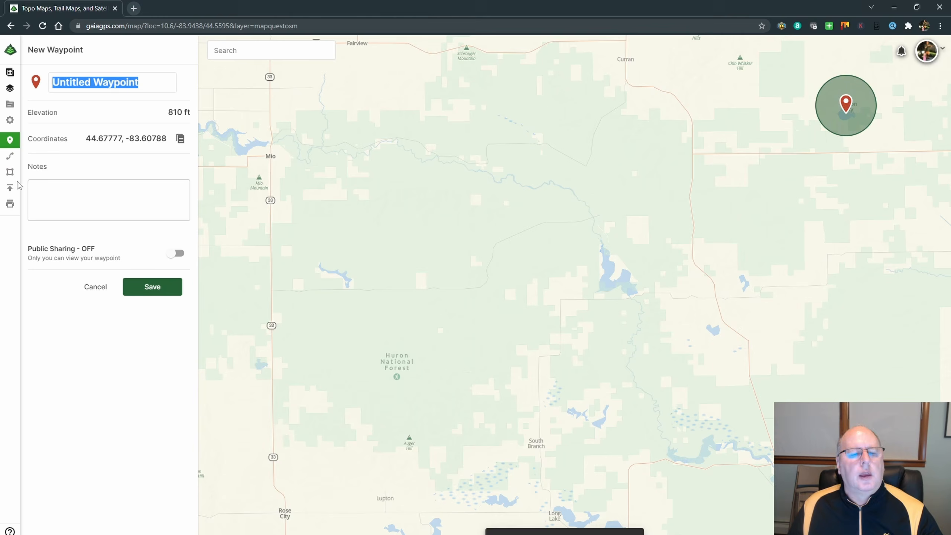
# Look through the Gaia GPS and emoji waypoint icons without choosing one, and save the waypoint under its default name.
pyautogui.click(36, 83)
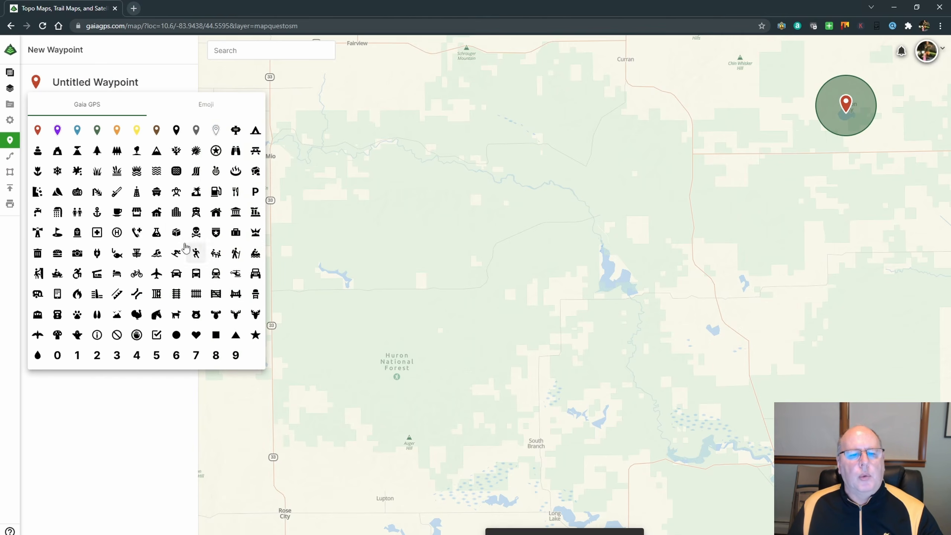
pyautogui.click(212, 105)
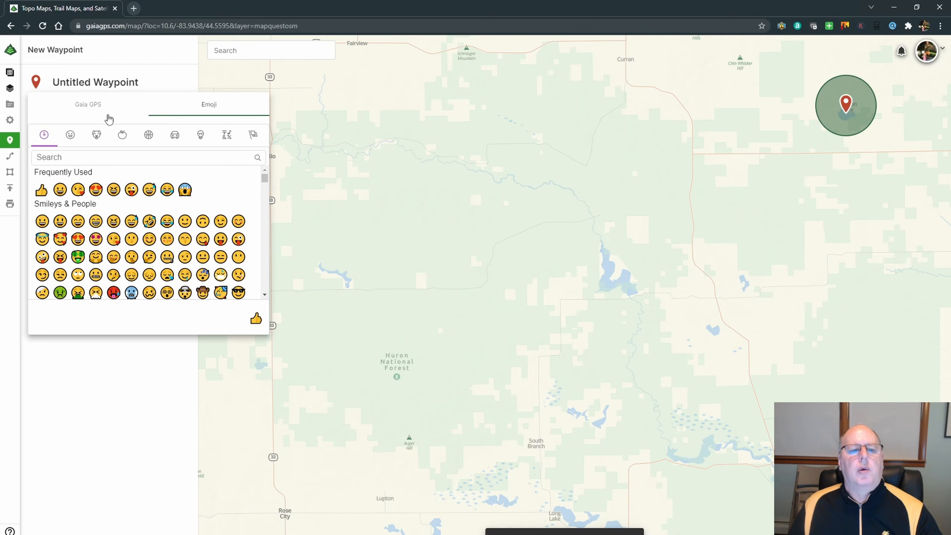
pyautogui.click(95, 108)
pyautogui.click(138, 84)
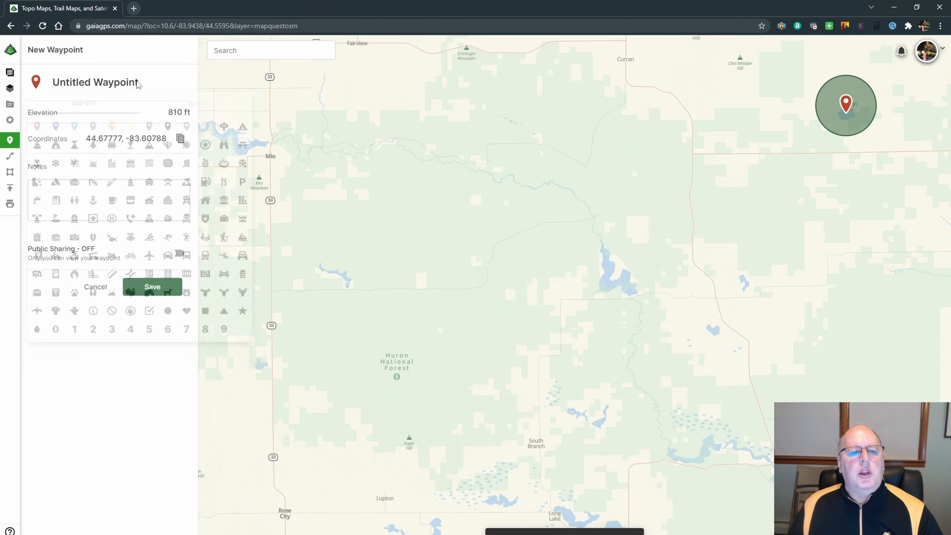
pyautogui.moveTo(138, 80); pyautogui.dragTo(7, 82)
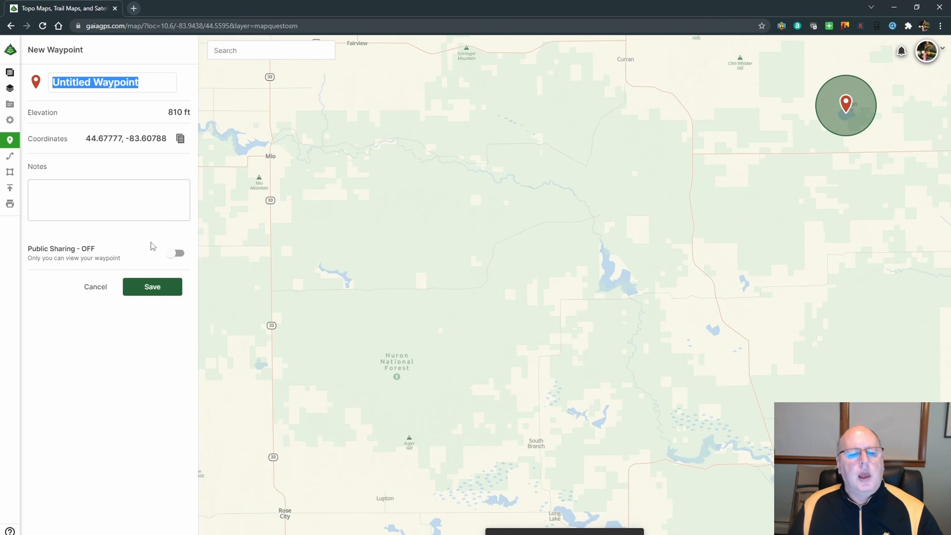
pyautogui.click(152, 287)
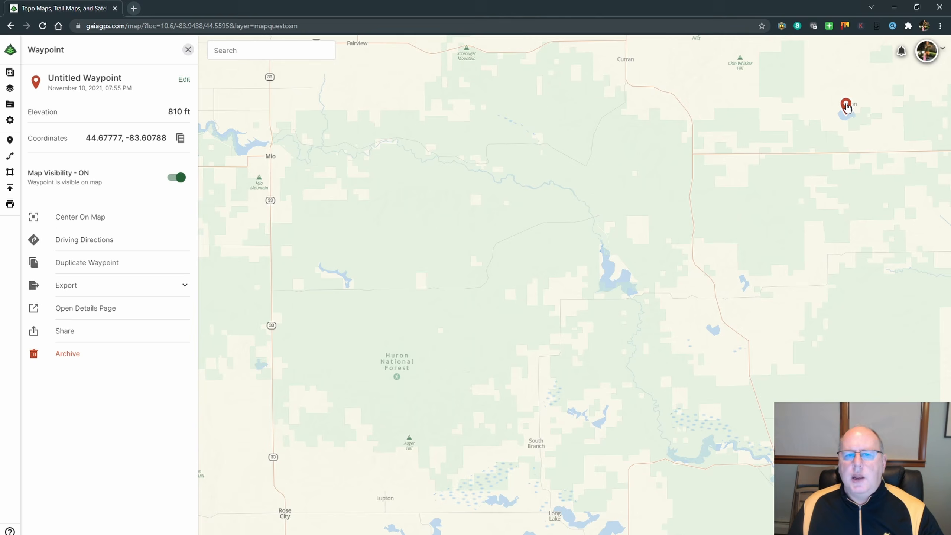
# Change the saved waypoint's icon to the pine tree, save the edit, and close its details.
pyautogui.click(184, 79)
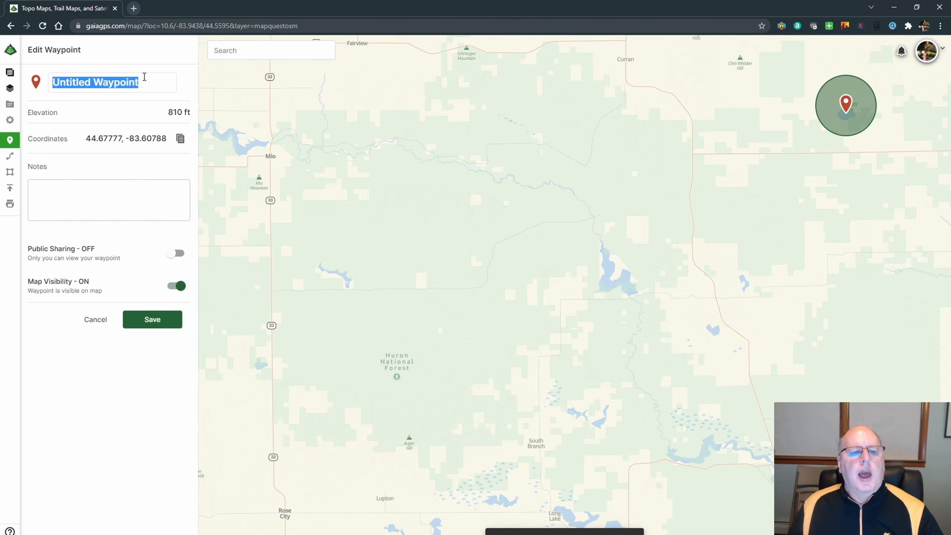
pyautogui.click(36, 83)
pyautogui.click(96, 151)
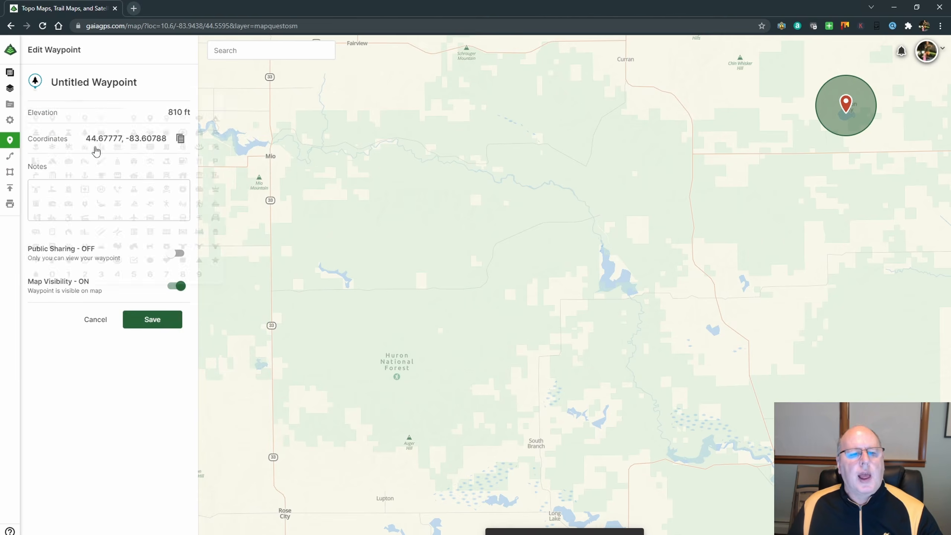
pyautogui.click(152, 319)
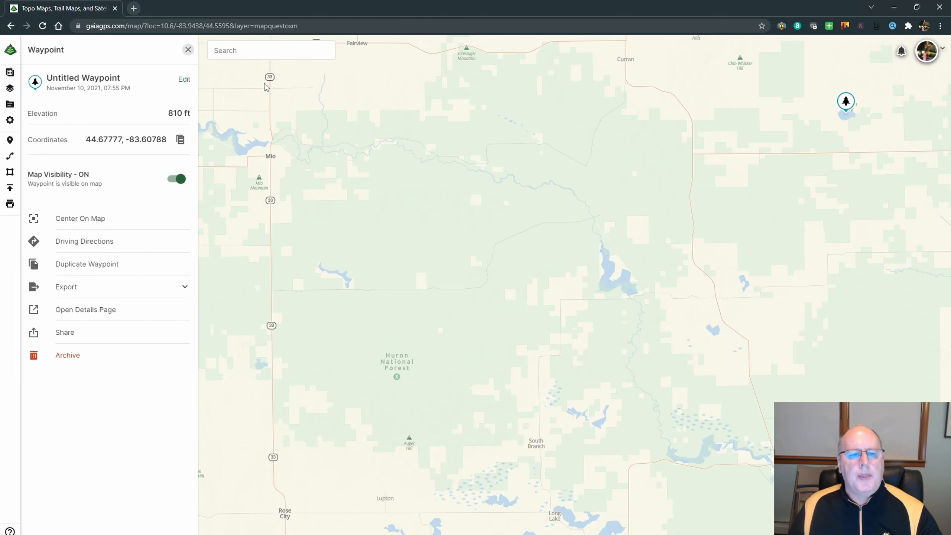
pyautogui.click(188, 51)
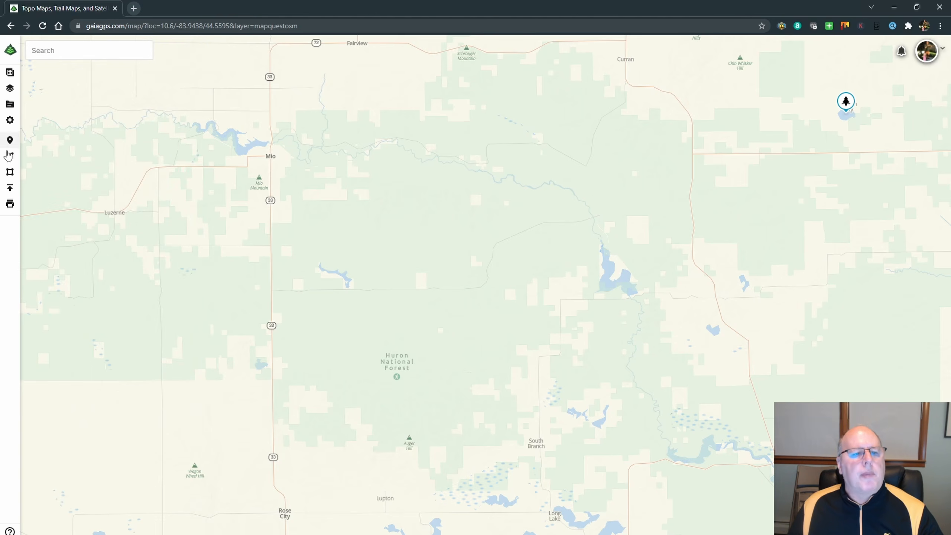
# Delete the untitled tree-icon waypoint from the saved items.
pyautogui.click(9, 105)
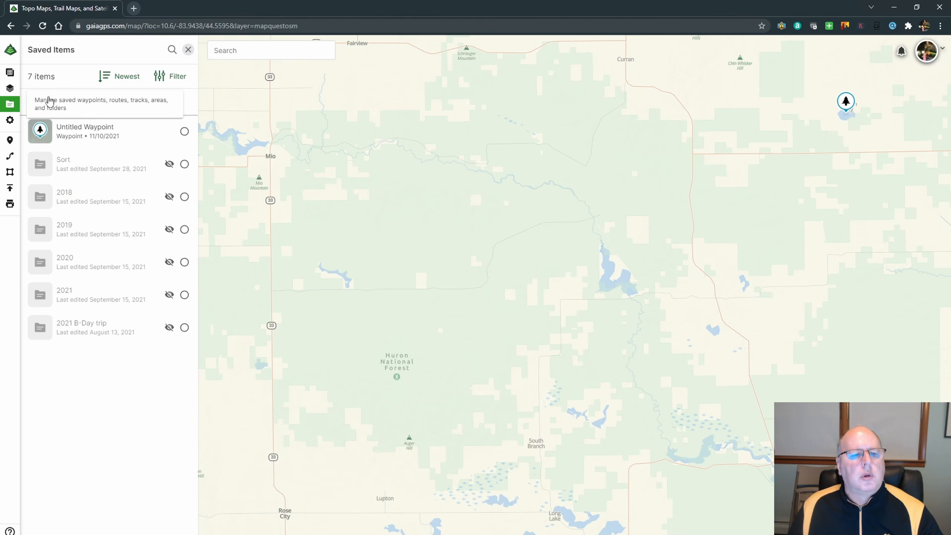
pyautogui.click(184, 131)
pyautogui.click(145, 76)
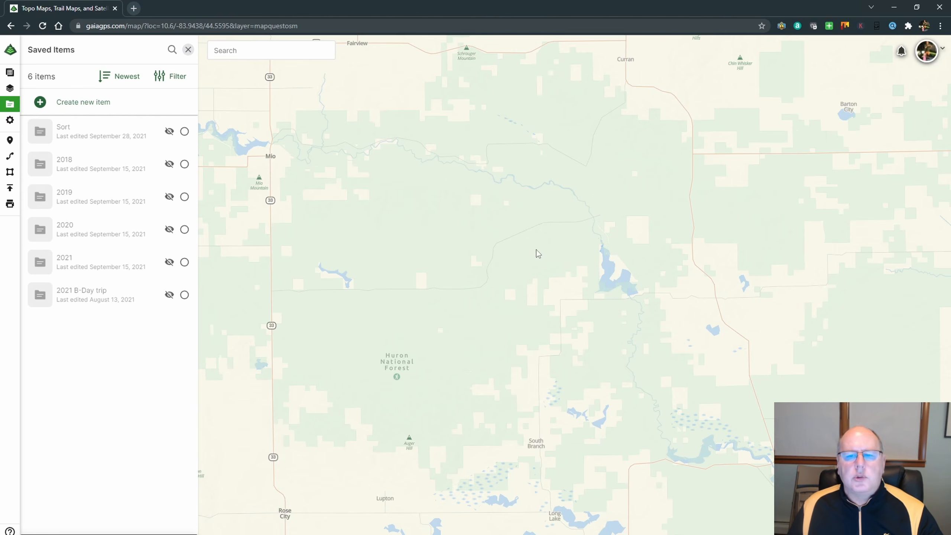
# Start a route at North Curtisville Road and run it west along the Alcona ORV Trail to the trail junction just past Hughes Lake.
pyautogui.scroll(-2, 569, 239)
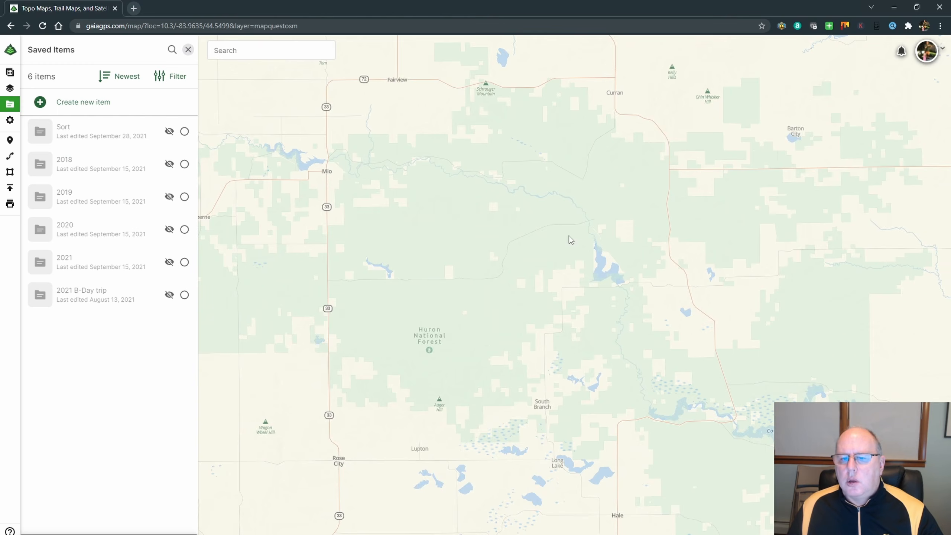
pyautogui.scroll(5, 570, 238)
pyautogui.scroll(-3, 569, 238)
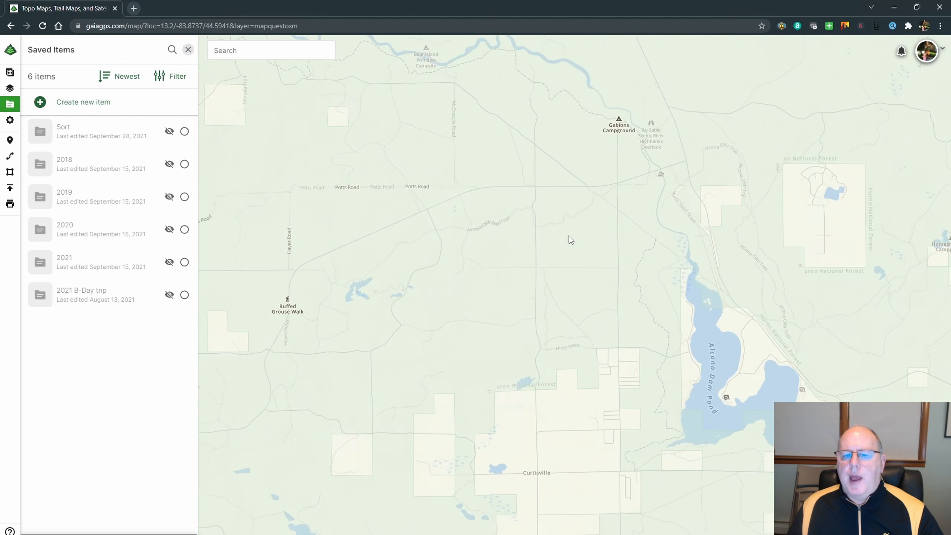
pyautogui.scroll(5, 442, 237)
pyautogui.scroll(8, 468, 254)
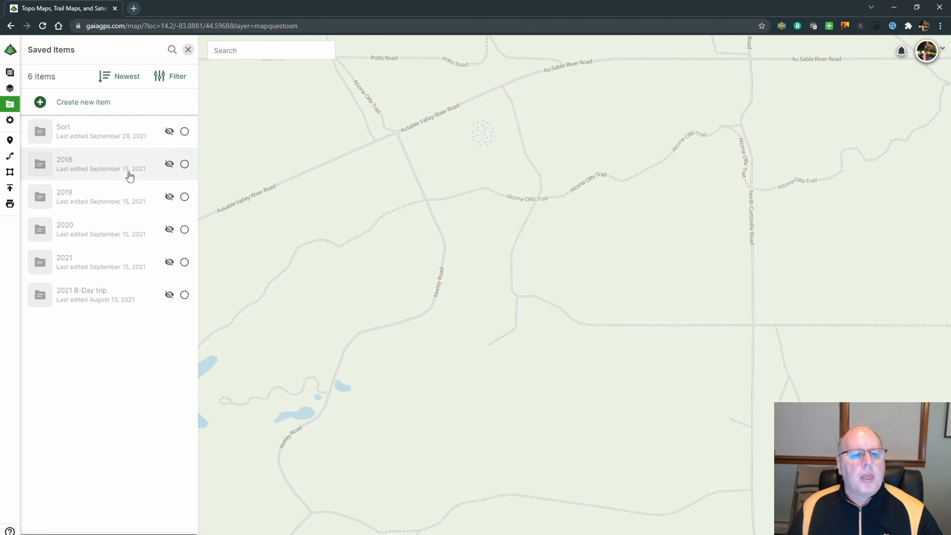
pyautogui.click(10, 157)
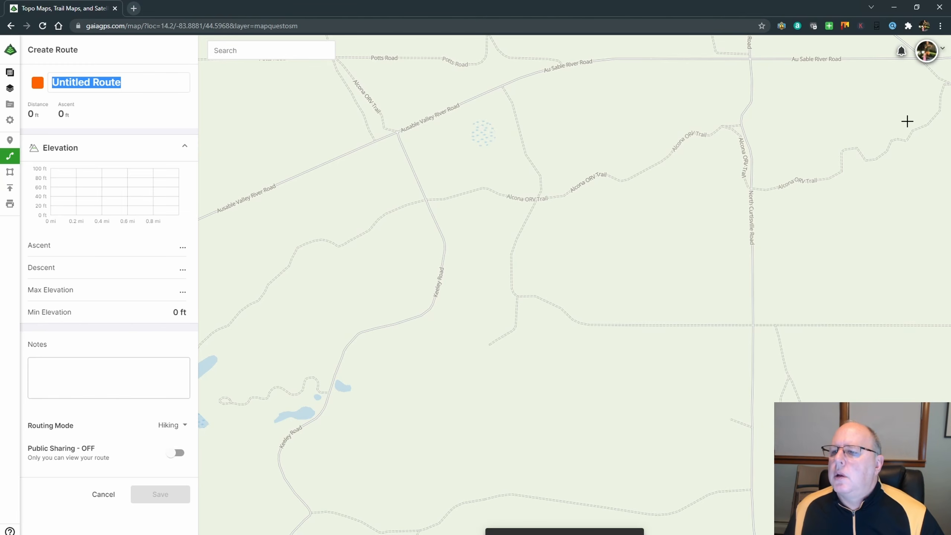
pyautogui.click(741, 125)
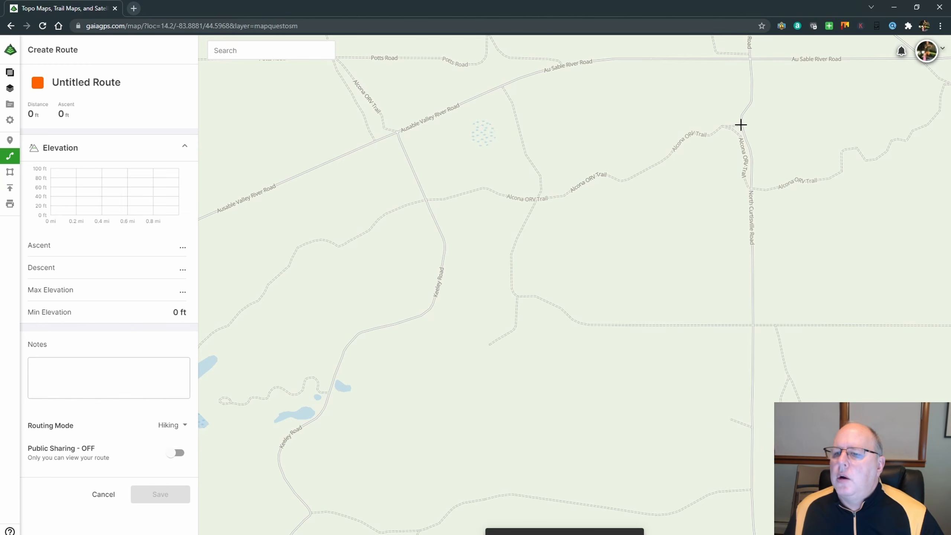
pyautogui.click(212, 332)
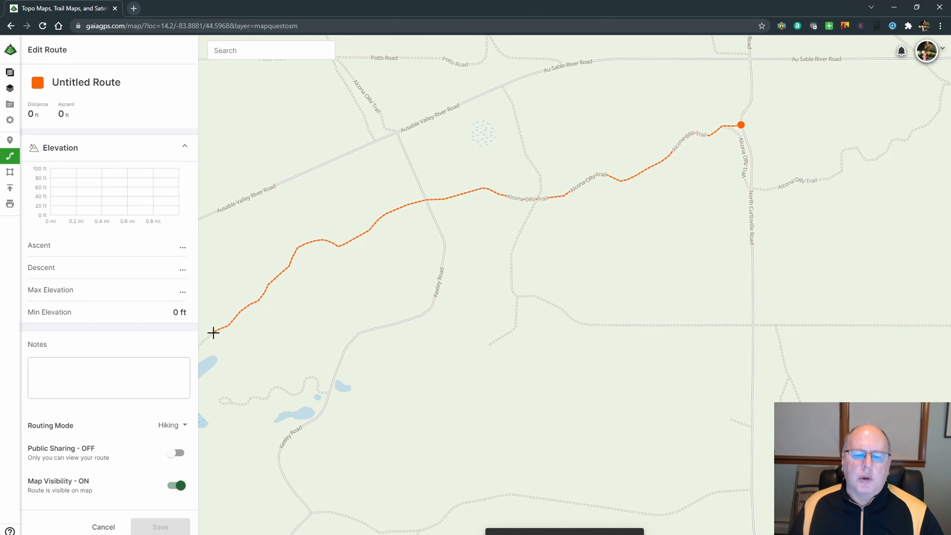
pyautogui.moveTo(264, 333); pyautogui.dragTo(614, 214)
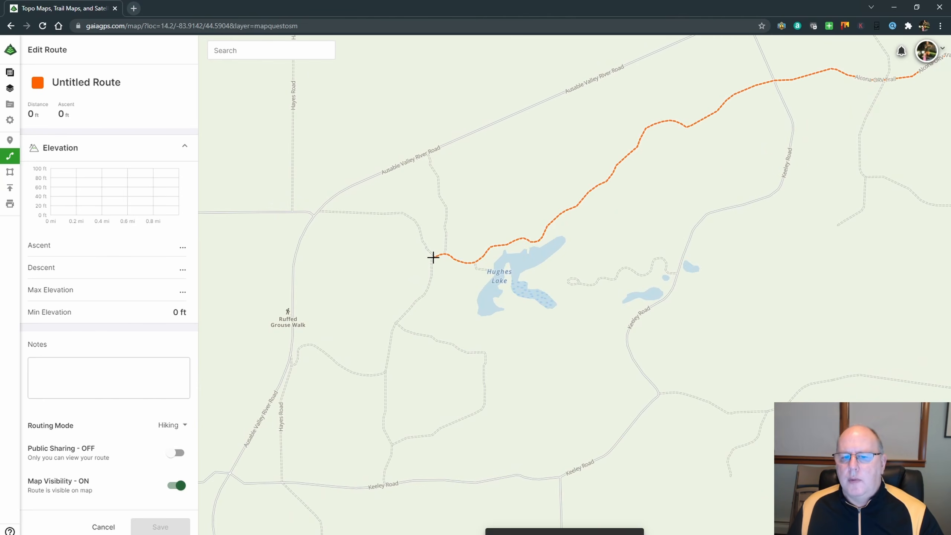
pyautogui.click(433, 258)
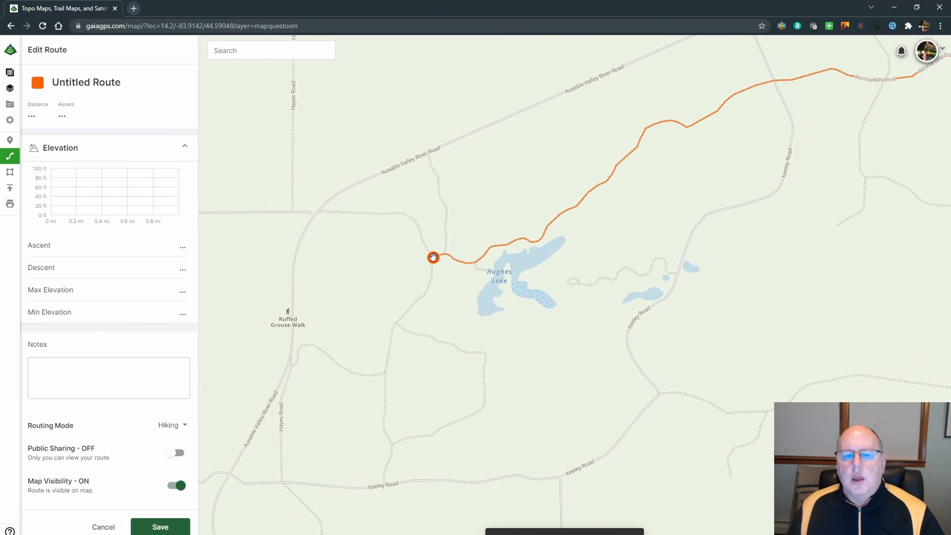
# Extend the route via Ausable Valley River Road, Ruffed Grouse Walk and the trails to its southeast onto Keeley Road, and save it with the default name.
pyautogui.click(318, 211)
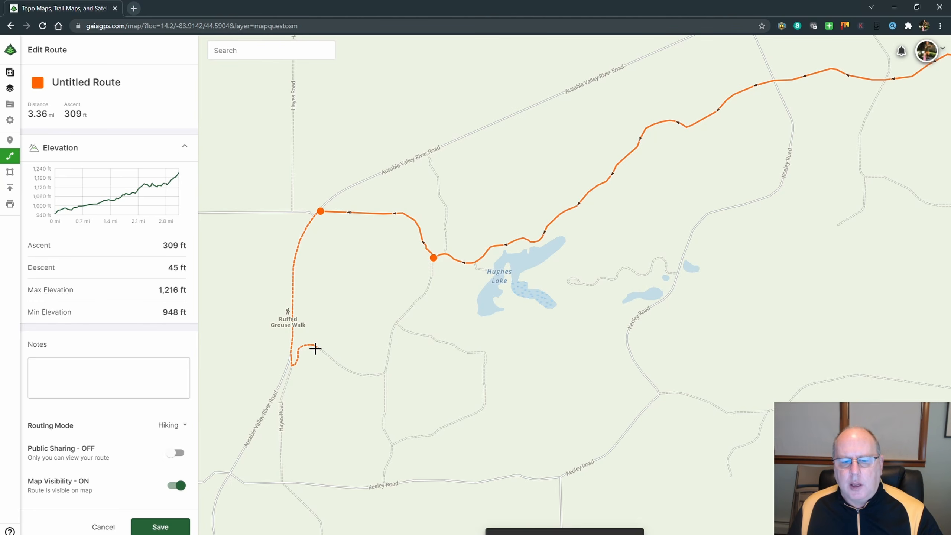
pyautogui.click(316, 348)
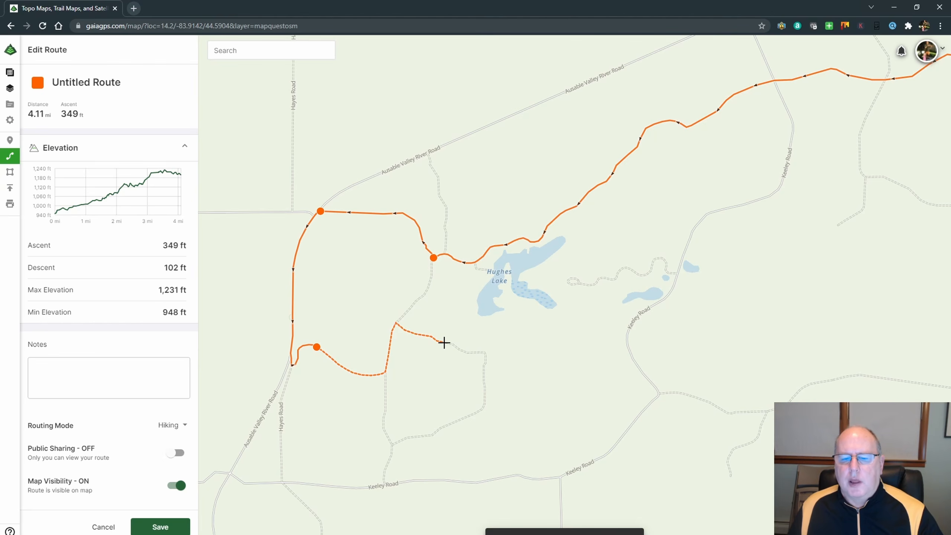
pyautogui.click(457, 410)
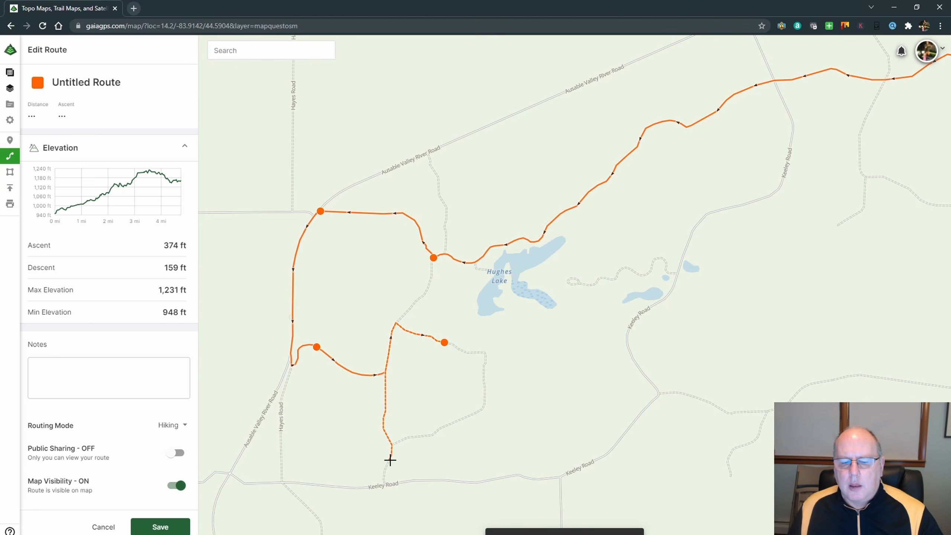
pyautogui.click(419, 435)
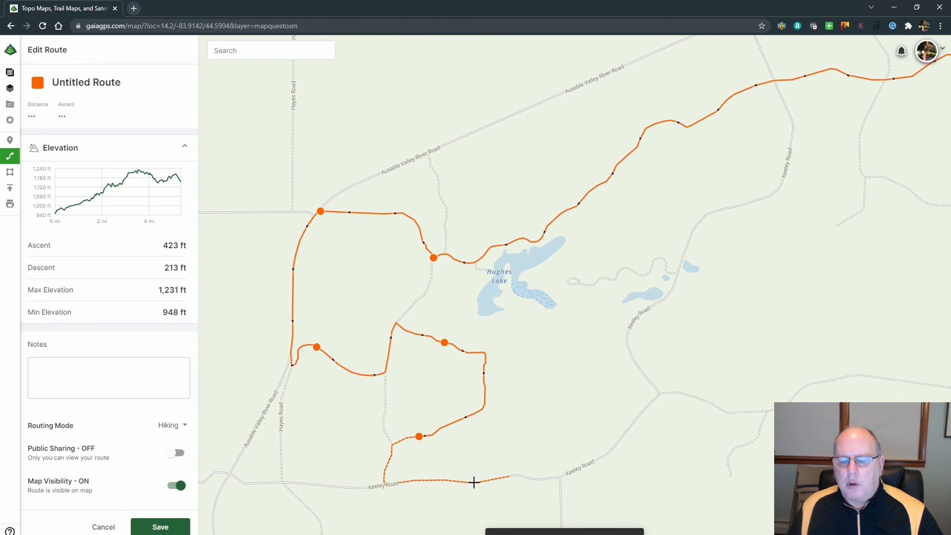
pyautogui.click(508, 476)
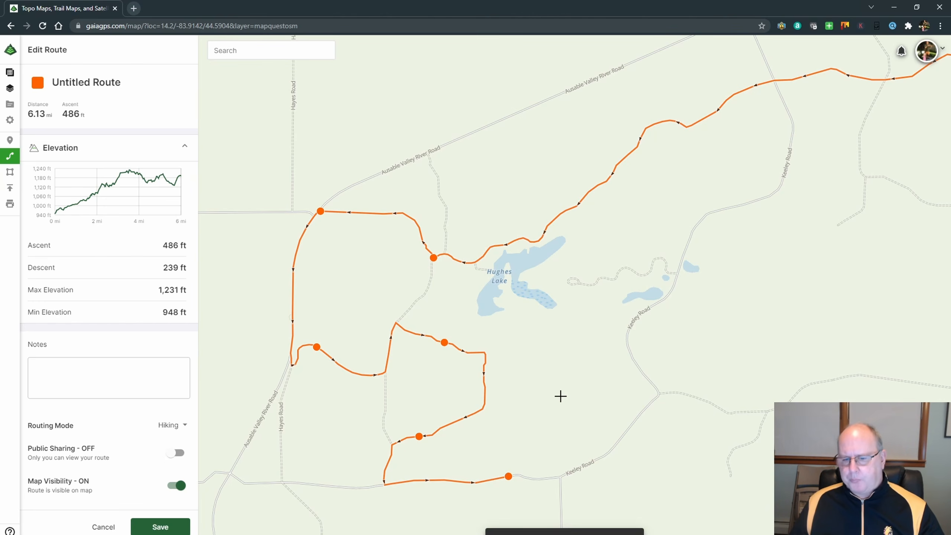
pyautogui.click(160, 525)
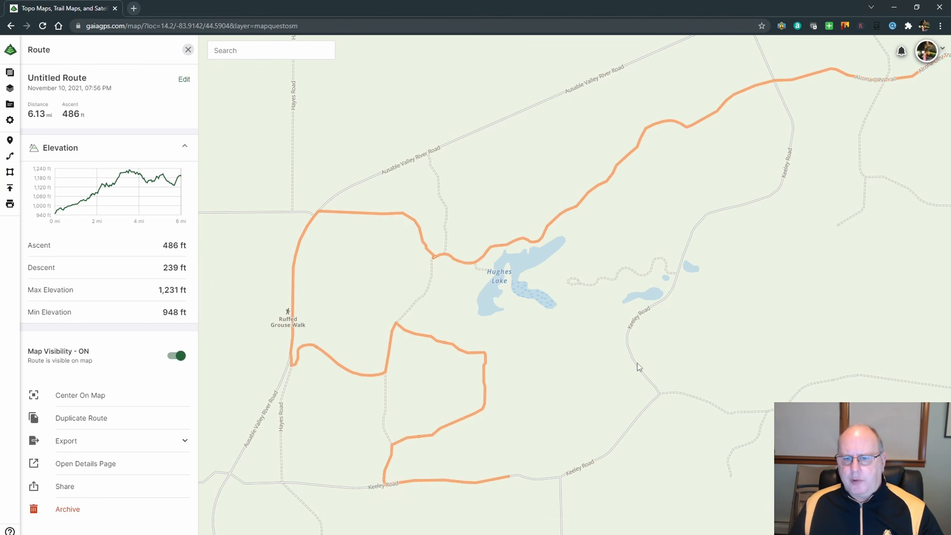
# Examine the saved route and the Au Sable River area around Gabions Campground on the map, and close the route's details.
pyautogui.scroll(-1, 701, 337)
pyautogui.scroll(-4, 702, 337)
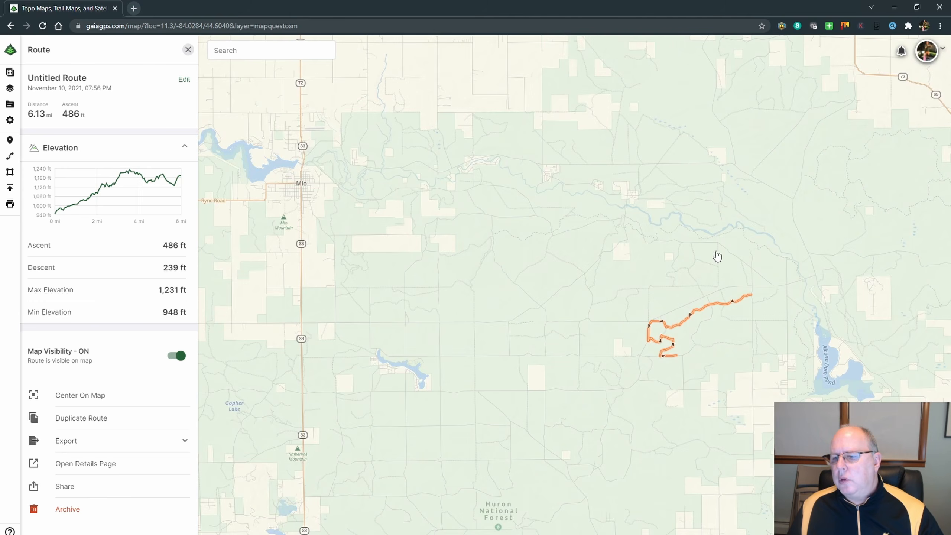
pyautogui.moveTo(717, 256); pyautogui.dragTo(588, 304)
pyautogui.scroll(2, 582, 295)
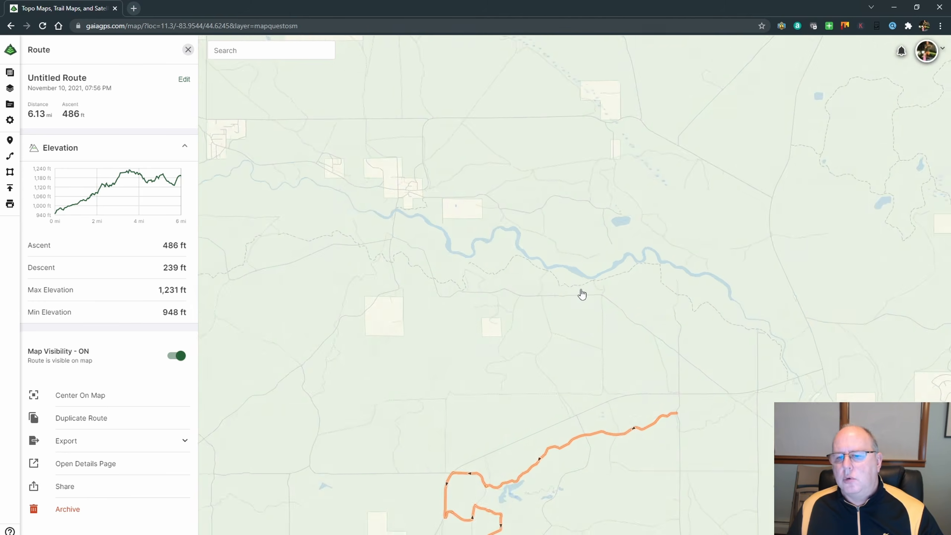
pyautogui.scroll(3, 582, 295)
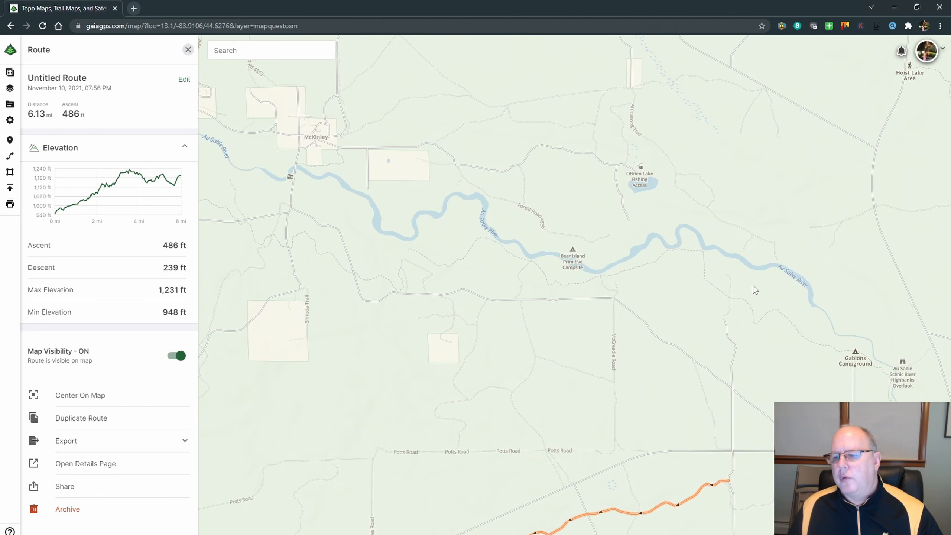
pyautogui.moveTo(798, 309); pyautogui.dragTo(592, 243)
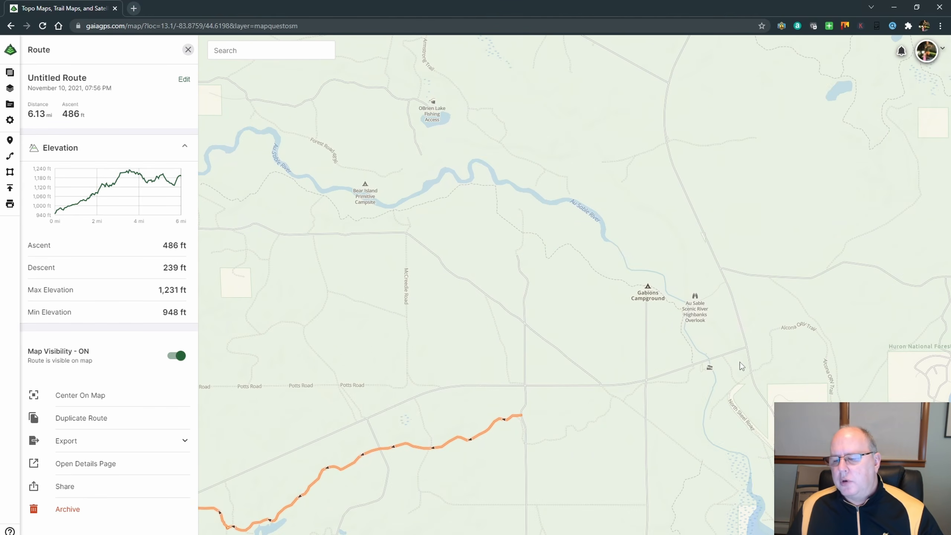
pyautogui.moveTo(740, 361); pyautogui.dragTo(696, 262)
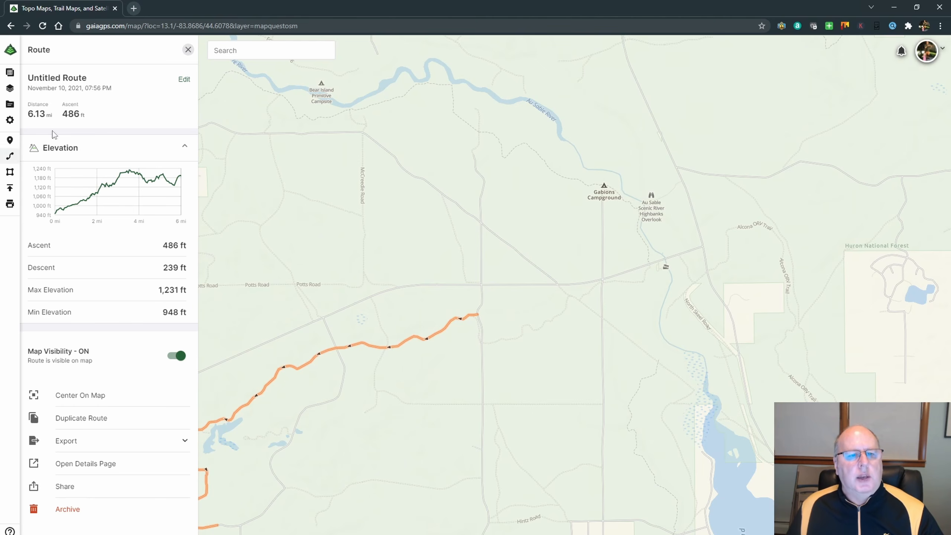
pyautogui.click(188, 49)
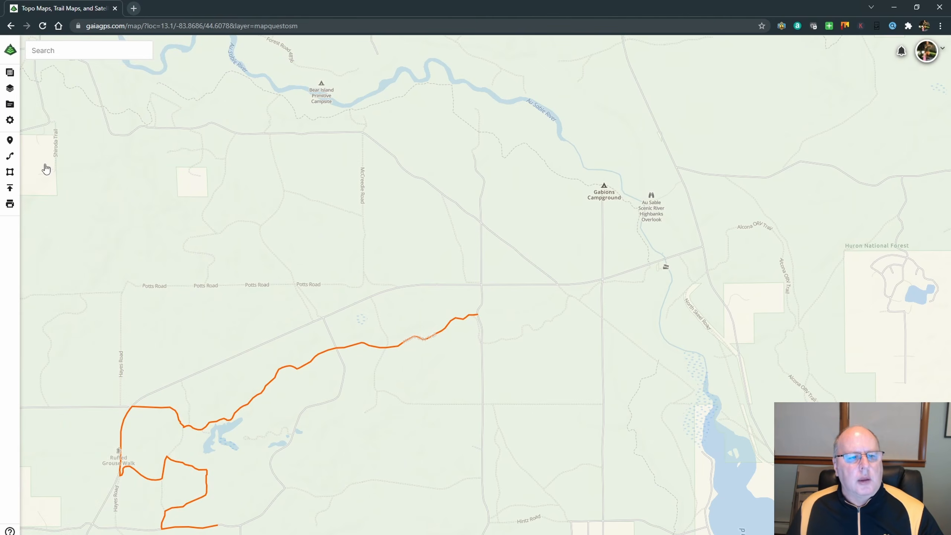
# Start a route where Federal Route 4001 crosses the Au Sable River and trace the river's first straight stretch southward.
pyautogui.click(10, 155)
pyautogui.scroll(5, 673, 268)
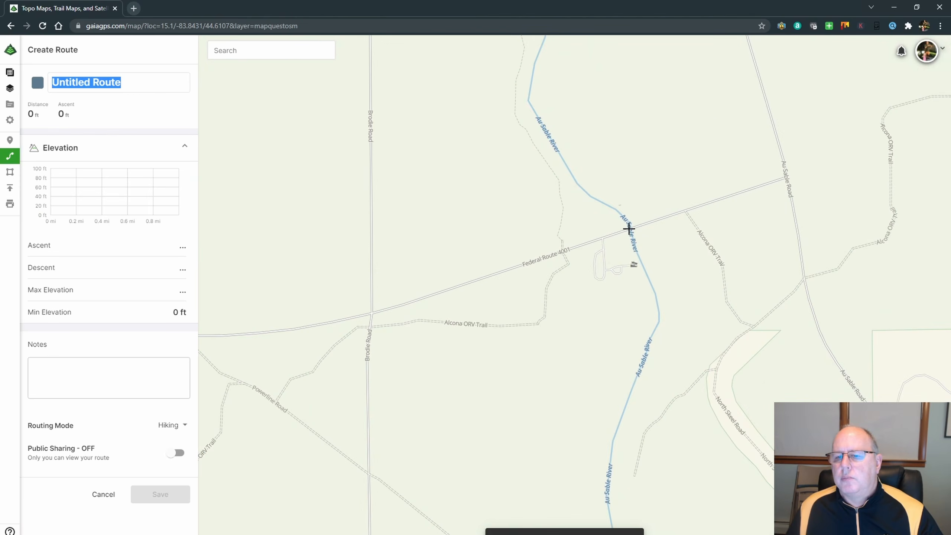
pyautogui.click(629, 229)
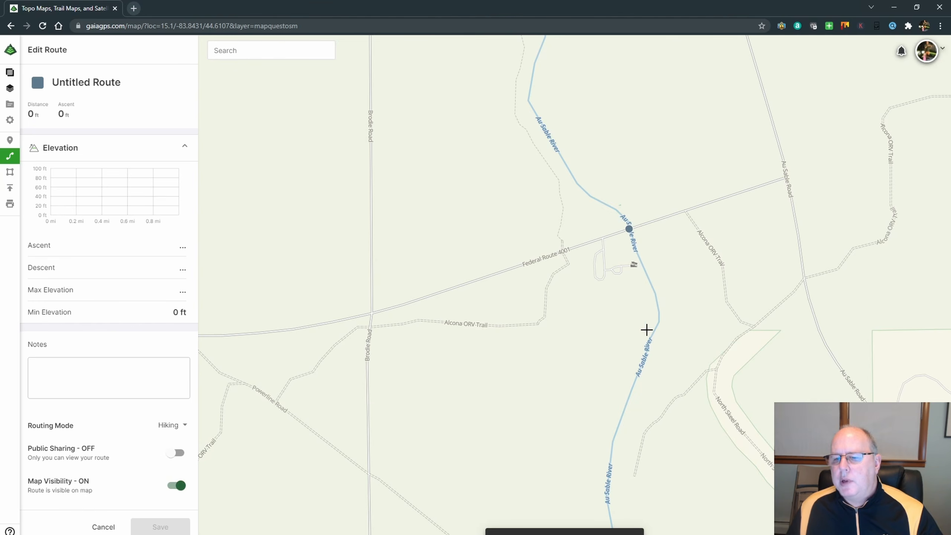
pyautogui.scroll(3, 633, 246)
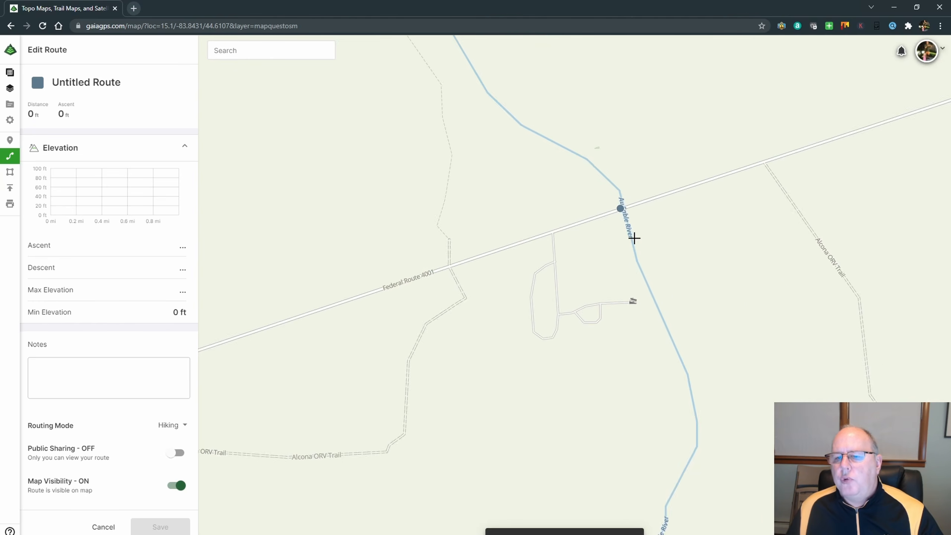
pyautogui.scroll(5, 633, 238)
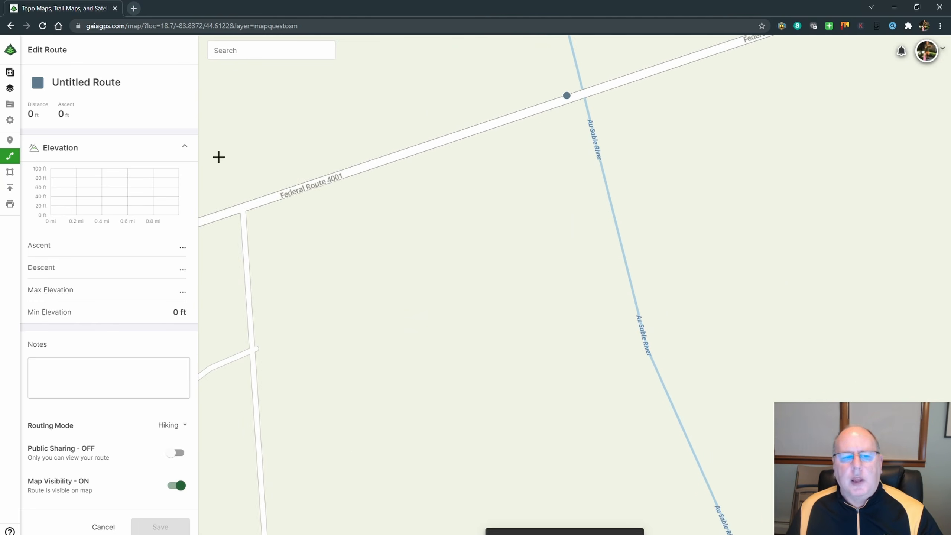
pyautogui.click(587, 107)
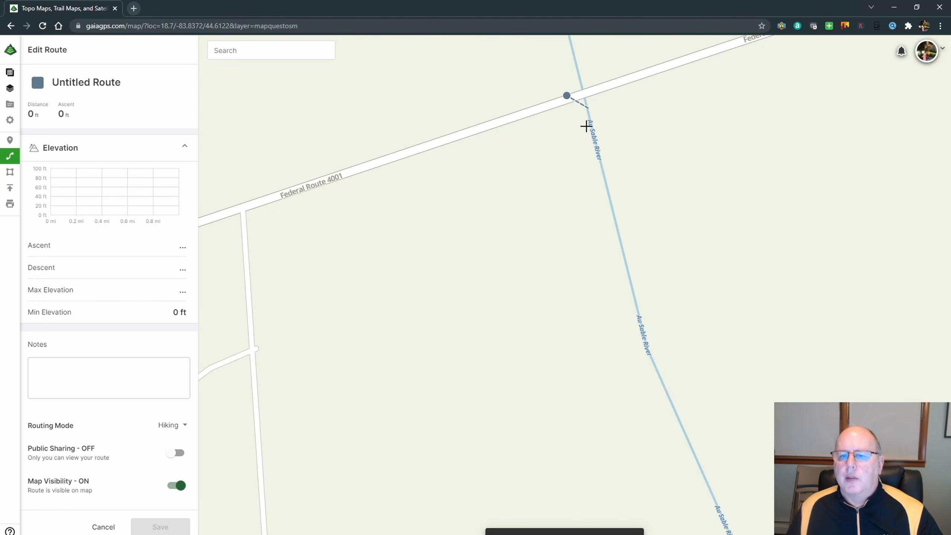
pyautogui.click(647, 348)
# Continue the route downstream along the Au Sable River's bends to a length of about 0.25 mi and save it with the default name.
pyautogui.scroll(-1, 736, 481)
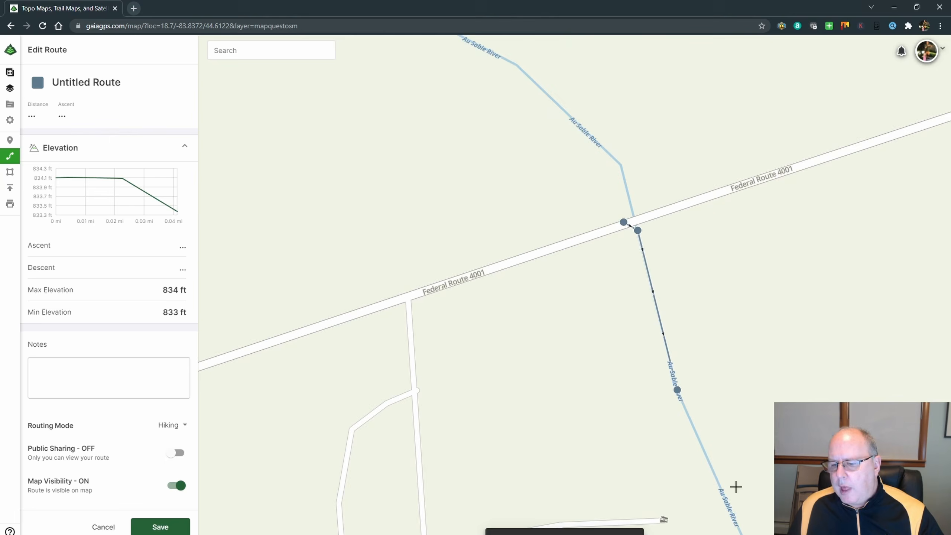
pyautogui.moveTo(736, 487); pyautogui.dragTo(641, 202)
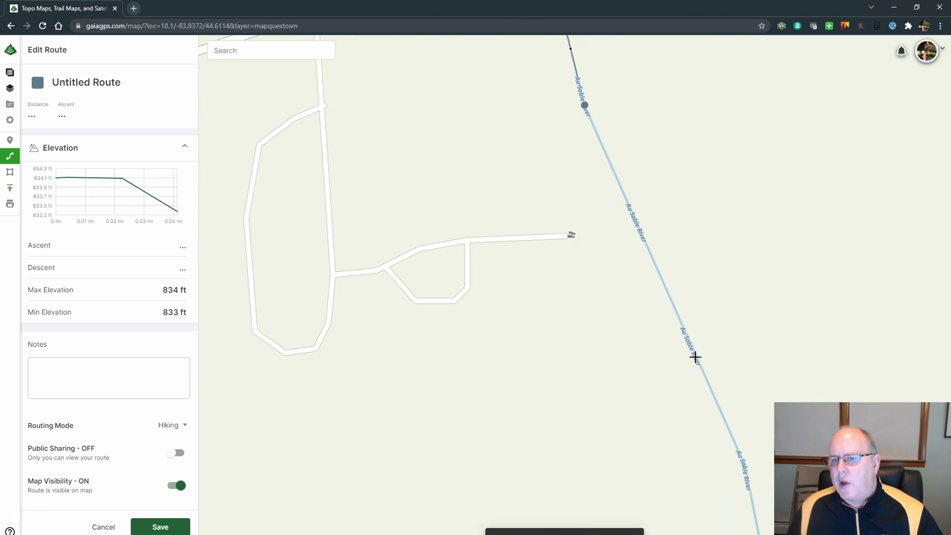
pyautogui.scroll(-1, 695, 357)
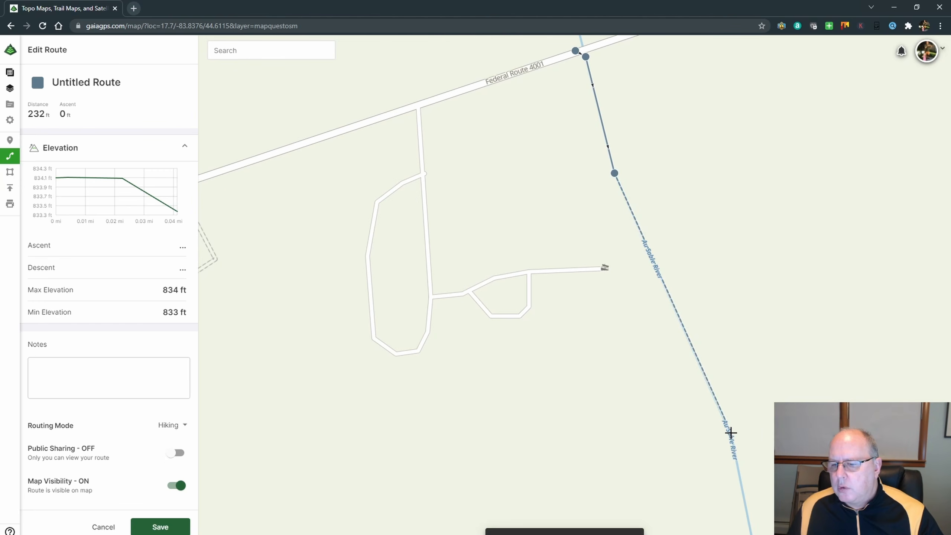
pyautogui.click(731, 433)
pyautogui.moveTo(798, 479); pyautogui.dragTo(774, 270)
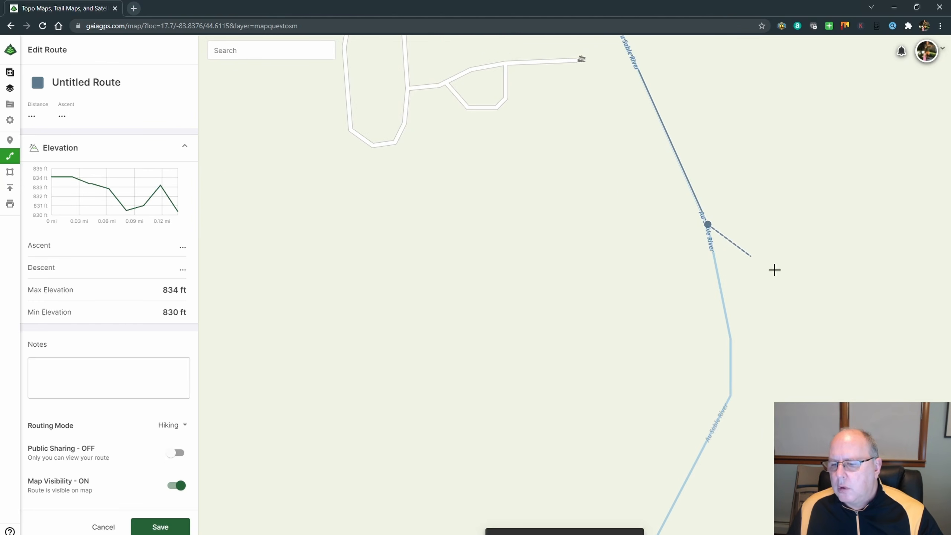
pyautogui.click(730, 335)
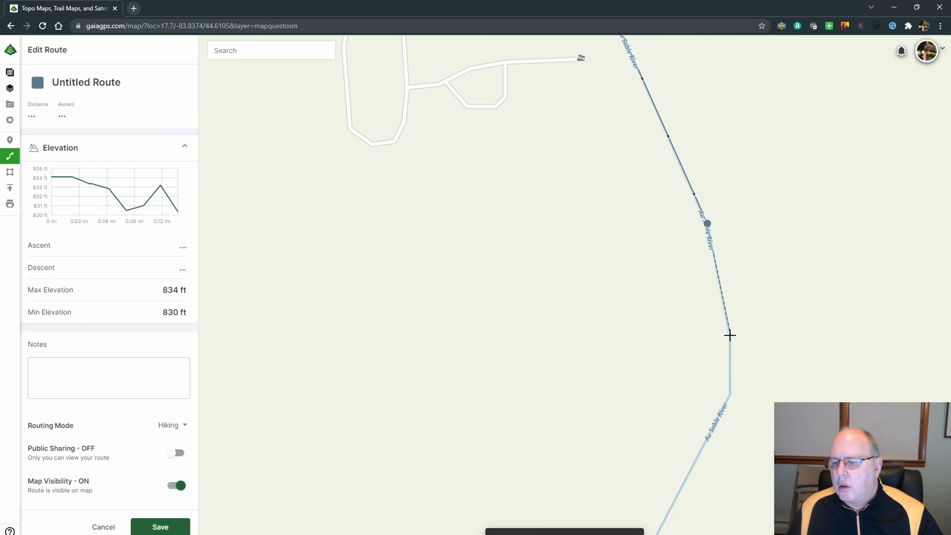
pyautogui.click(729, 396)
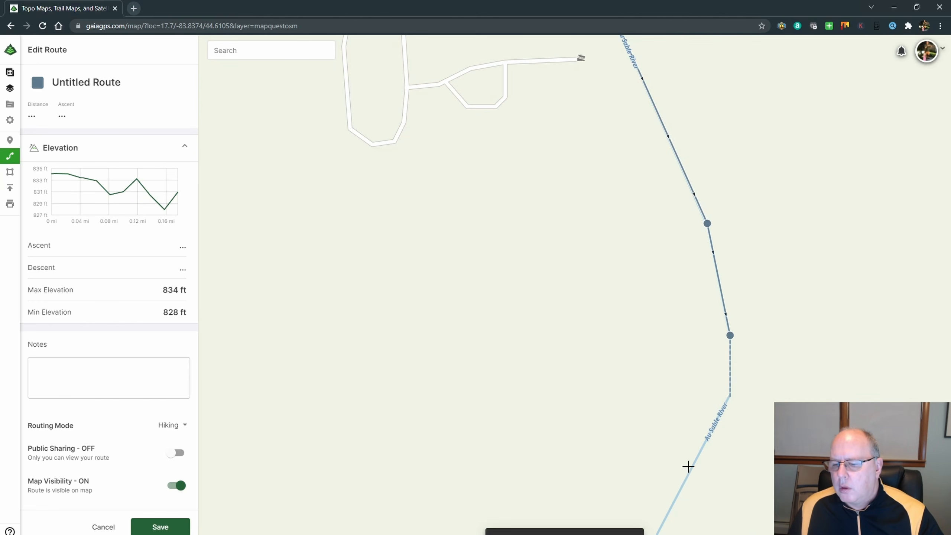
pyautogui.click(656, 532)
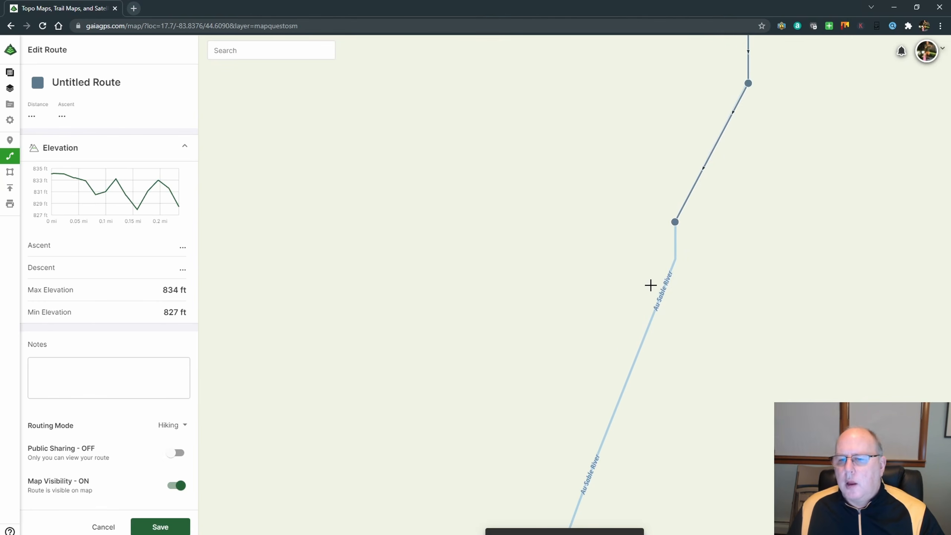
pyautogui.scroll(-5, 620, 350)
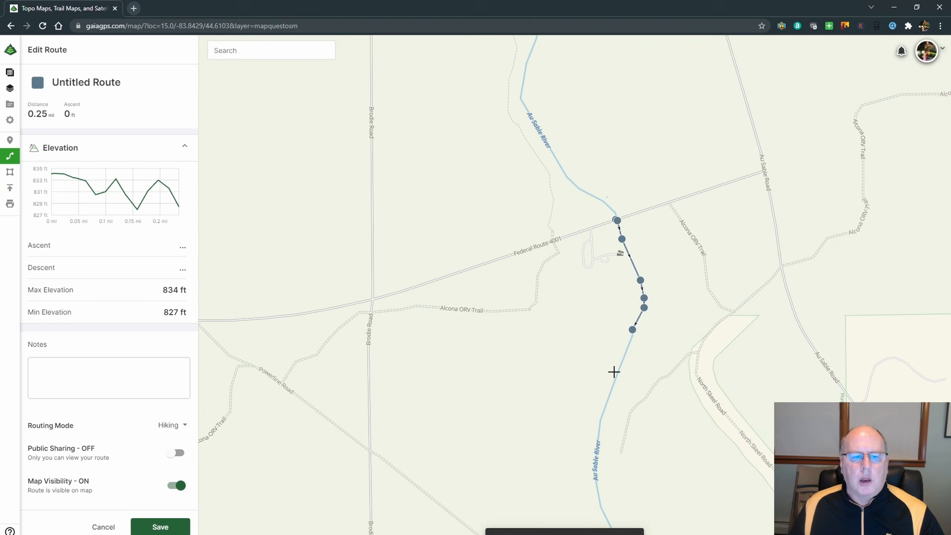
pyautogui.click(171, 526)
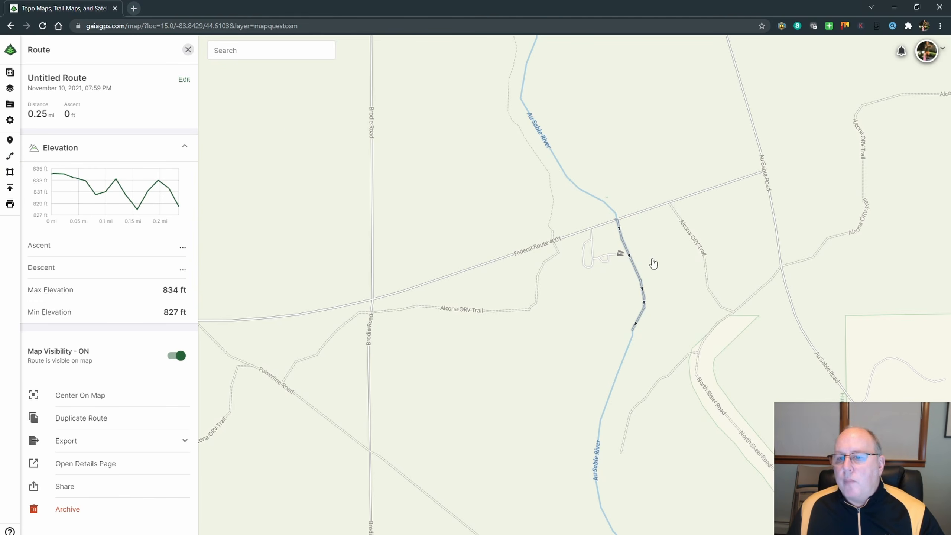
# Examine how closely the saved route follows the Au Sable River, close its details, and view both routes in the surrounding region.
pyautogui.scroll(5, 644, 262)
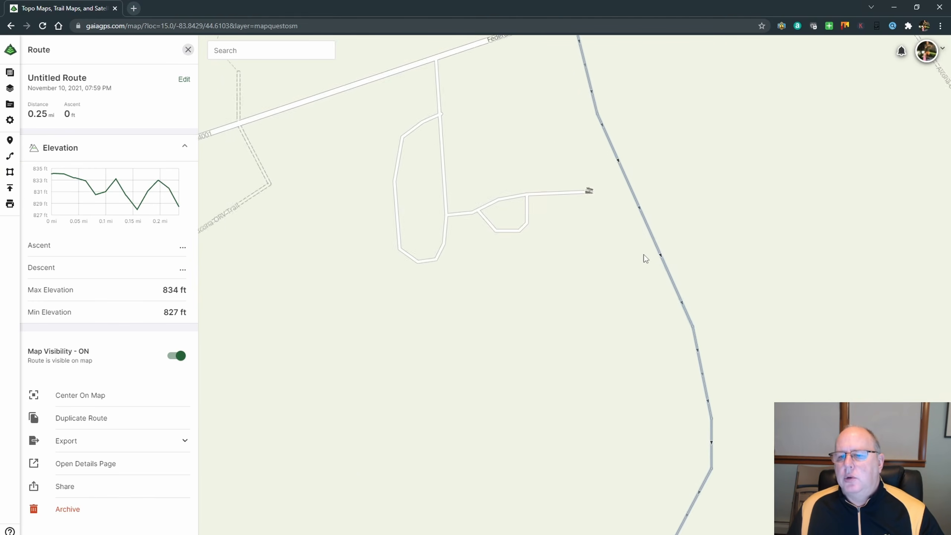
pyautogui.scroll(3, 644, 255)
pyautogui.scroll(-4, 662, 224)
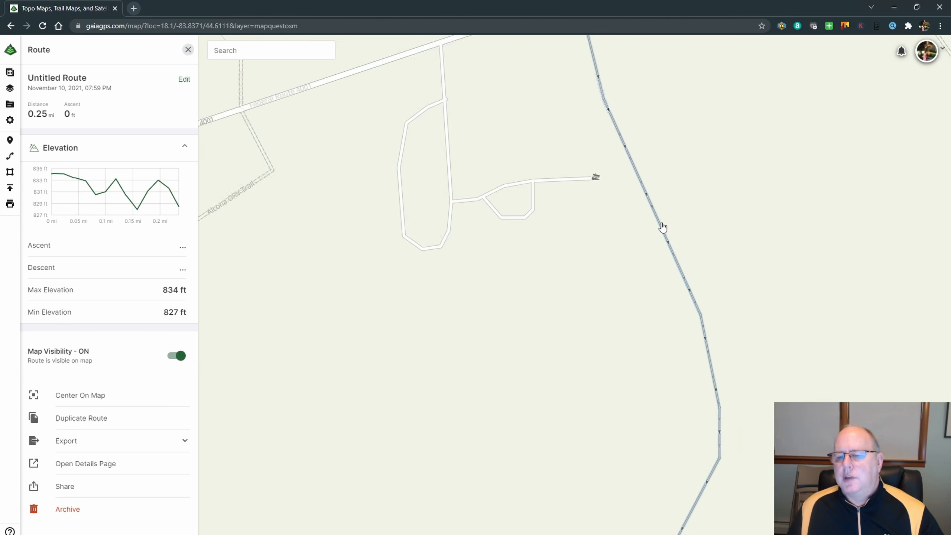
pyautogui.scroll(-3, 662, 226)
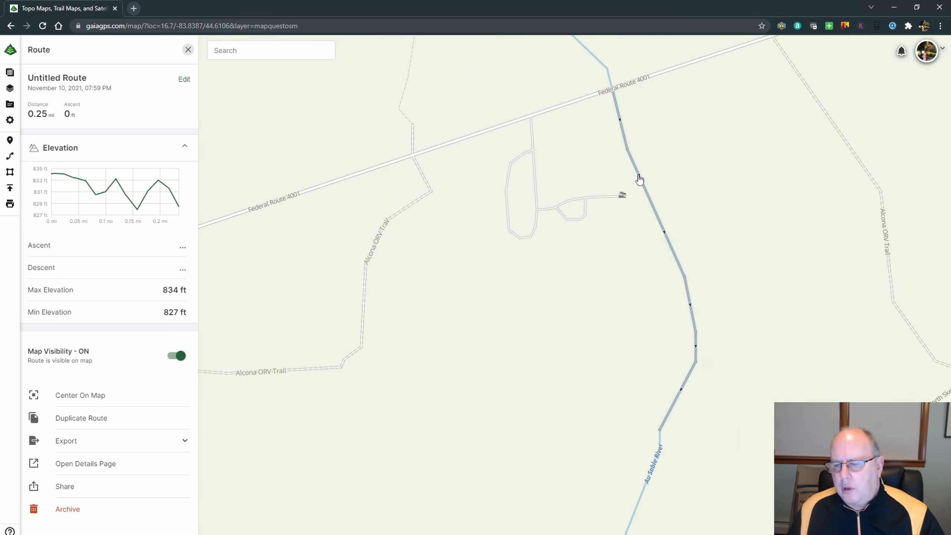
pyautogui.scroll(-5, 436, 350)
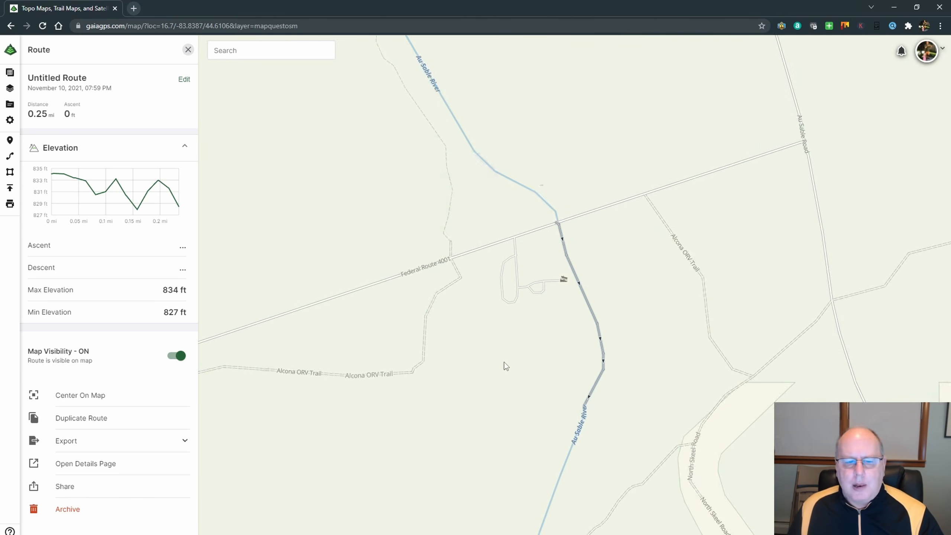
pyautogui.click(187, 50)
pyautogui.scroll(-6, 401, 263)
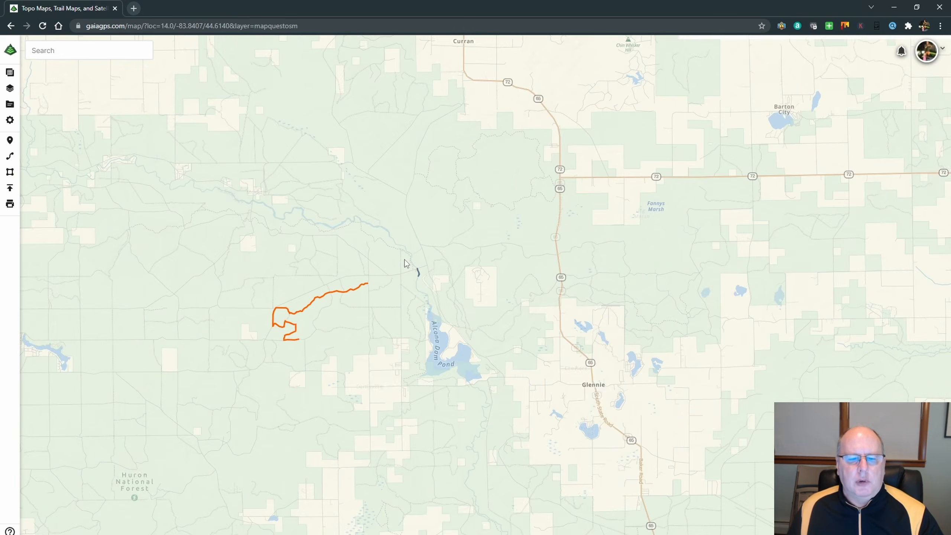
pyautogui.scroll(-3, 405, 263)
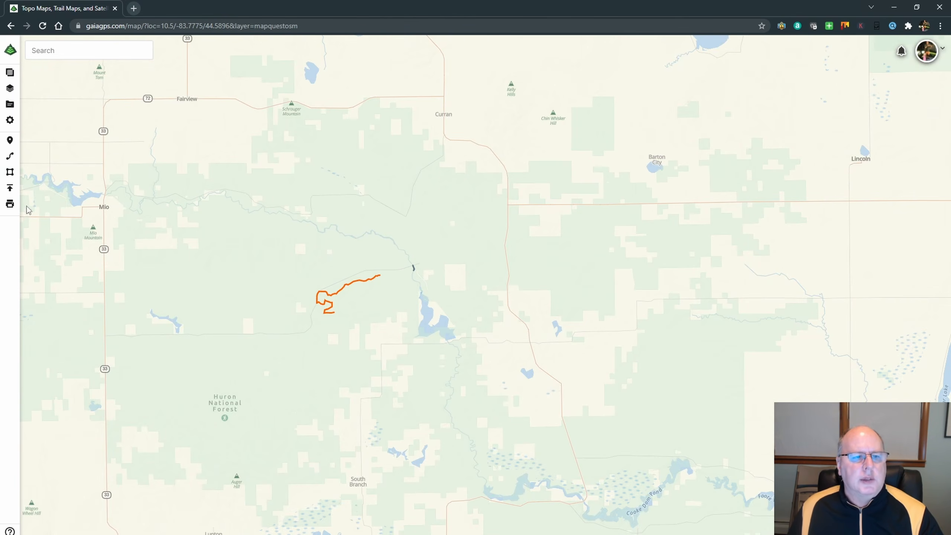
# Open the 2021 folder in the saved items and look through its trip folders.
pyautogui.click(10, 104)
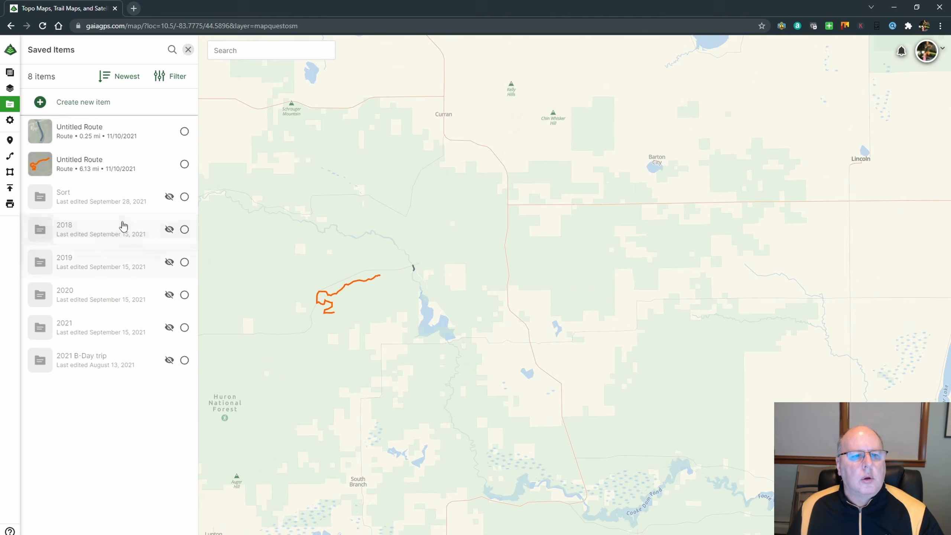
pyautogui.click(140, 327)
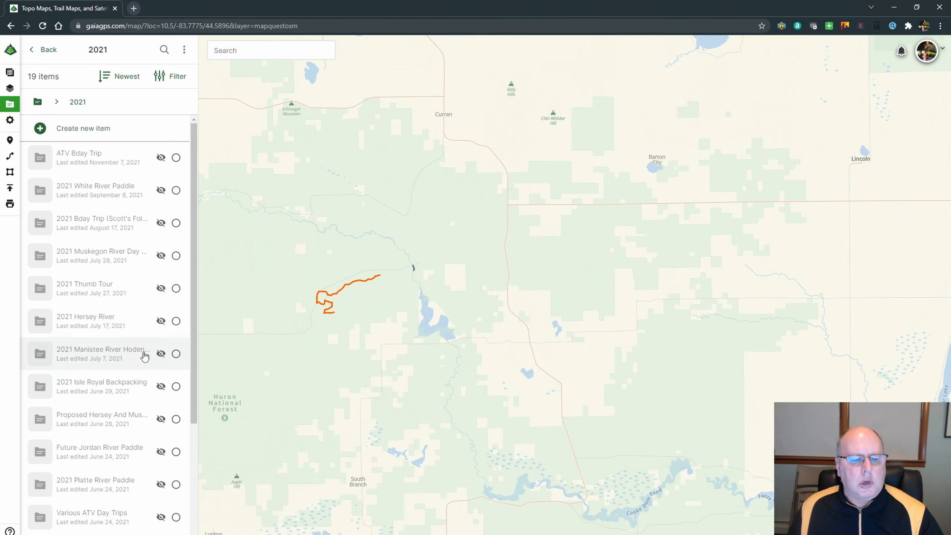
pyautogui.scroll(-5, 145, 355)
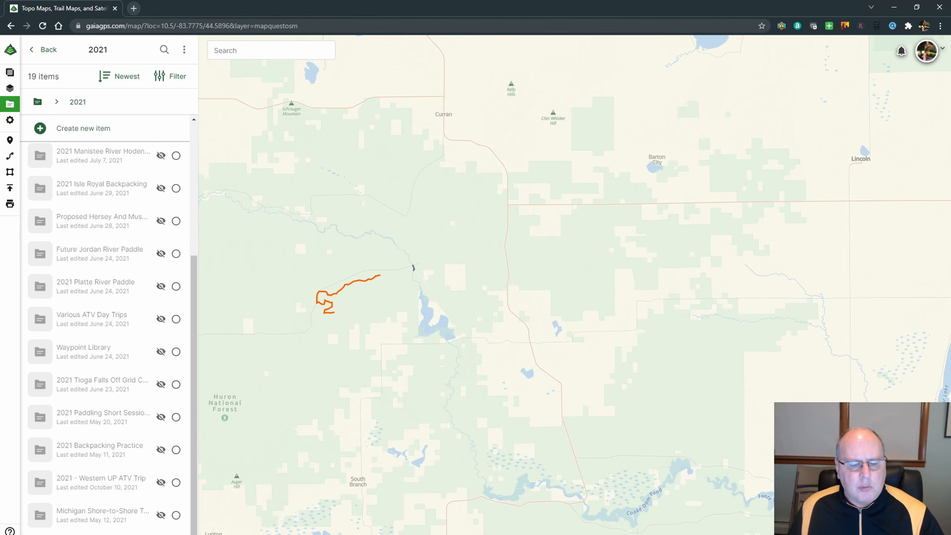
# Find the multi-day Muskegon River route northeast of Muskegon on the map and inspect its colored sections and waypoints near Bridgeton.
pyautogui.scroll(-6, 490, 274)
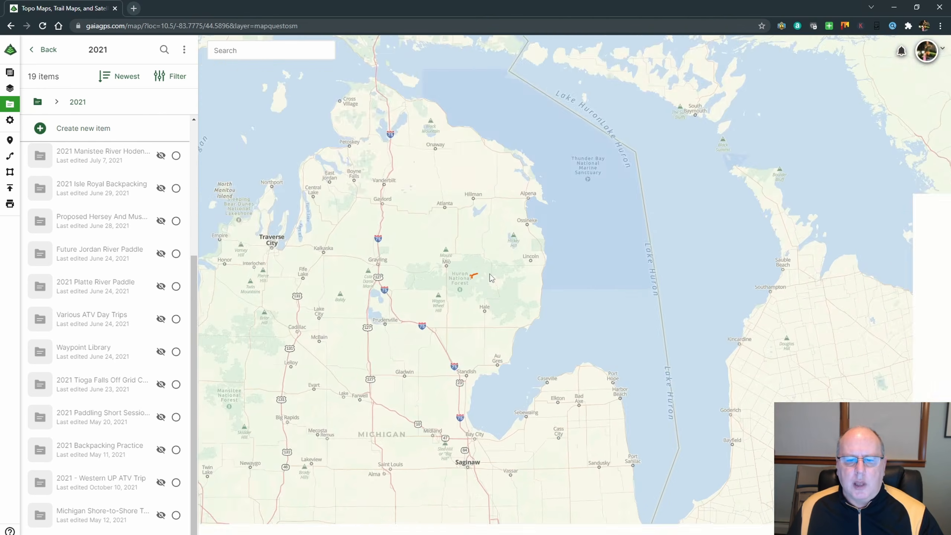
pyautogui.moveTo(458, 279); pyautogui.dragTo(545, 183)
pyautogui.scroll(3, 392, 335)
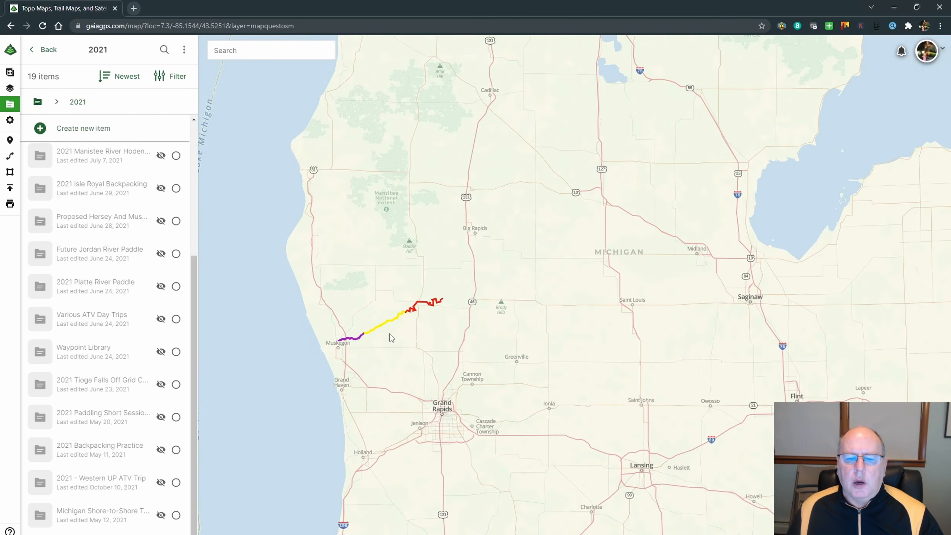
pyautogui.scroll(-4, 450, 337)
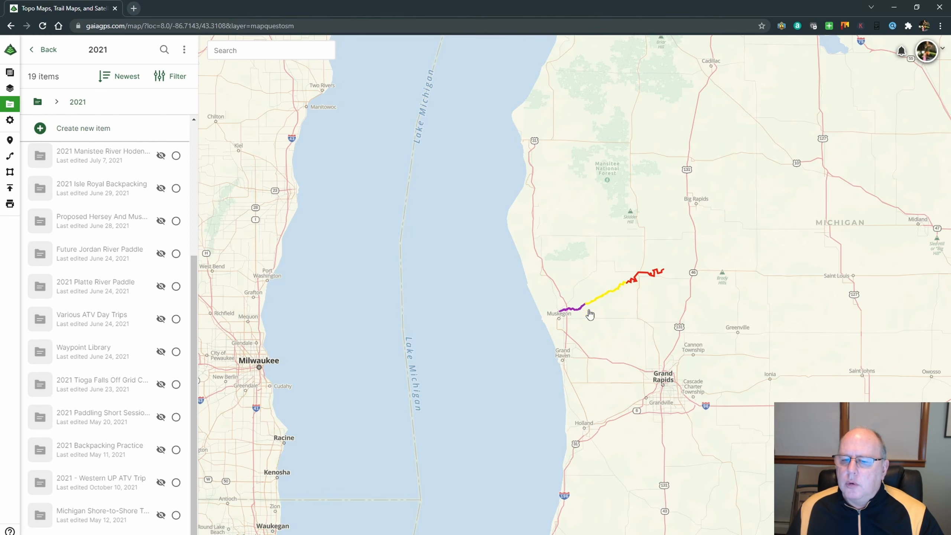
pyautogui.scroll(5, 613, 301)
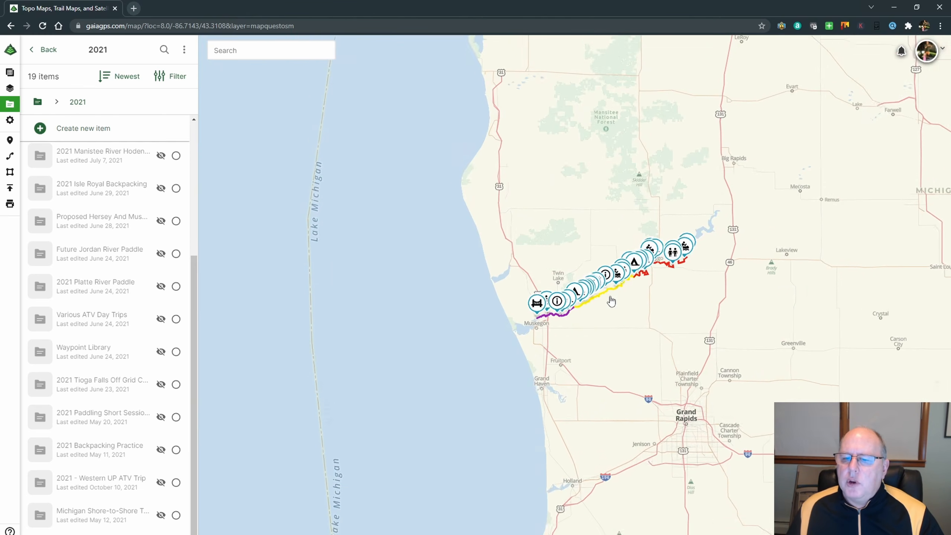
pyautogui.scroll(3, 611, 301)
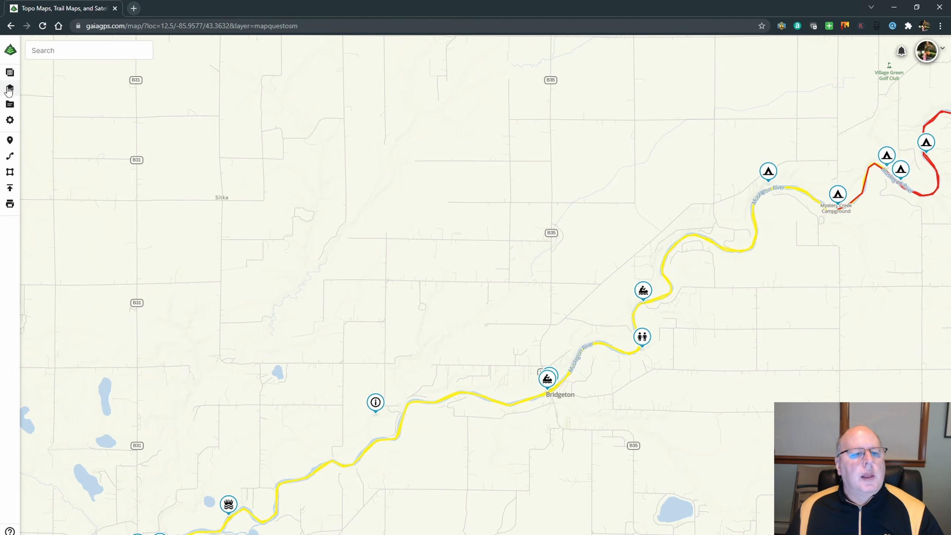
# Turn on the waypoint labels overlay for the map and close the overlay settings.
pyautogui.click(8, 74)
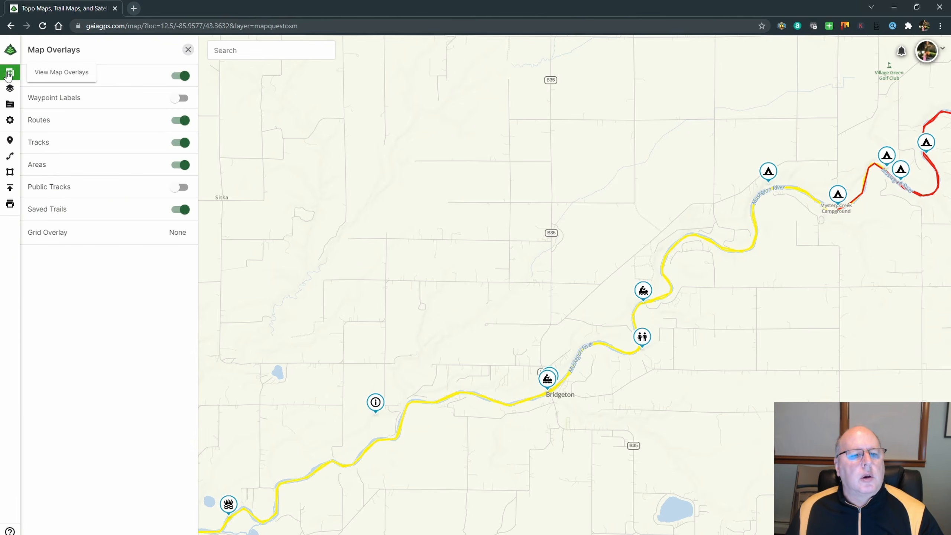
pyautogui.click(174, 100)
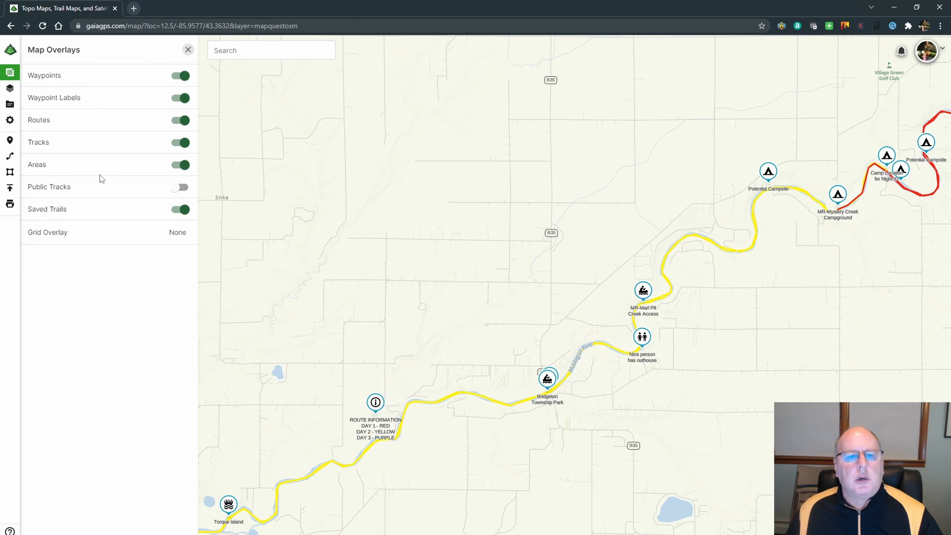
pyautogui.click(188, 50)
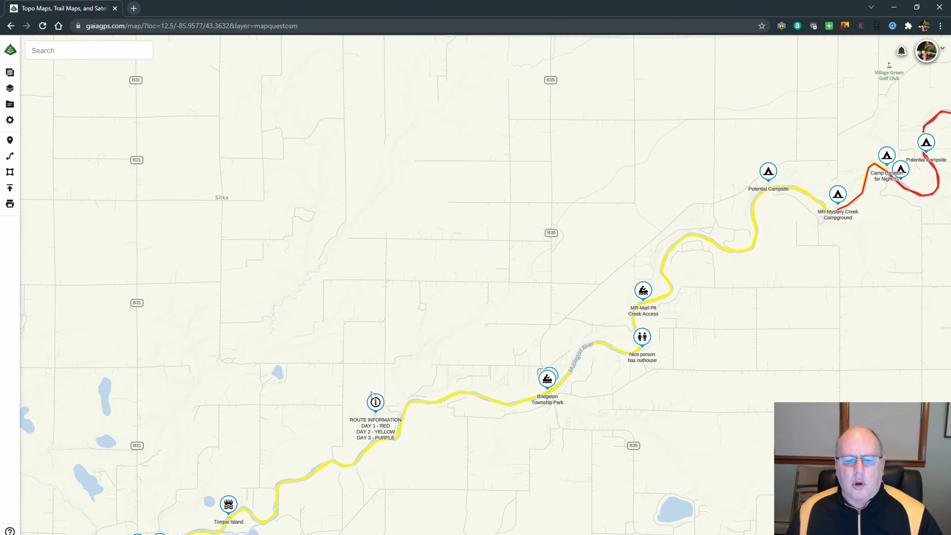
# Examine the route information note and the labeled campsites and access points along the Muskegon River route, up toward Croton.
pyautogui.scroll(1, 357, 447)
pyautogui.scroll(2, 356, 447)
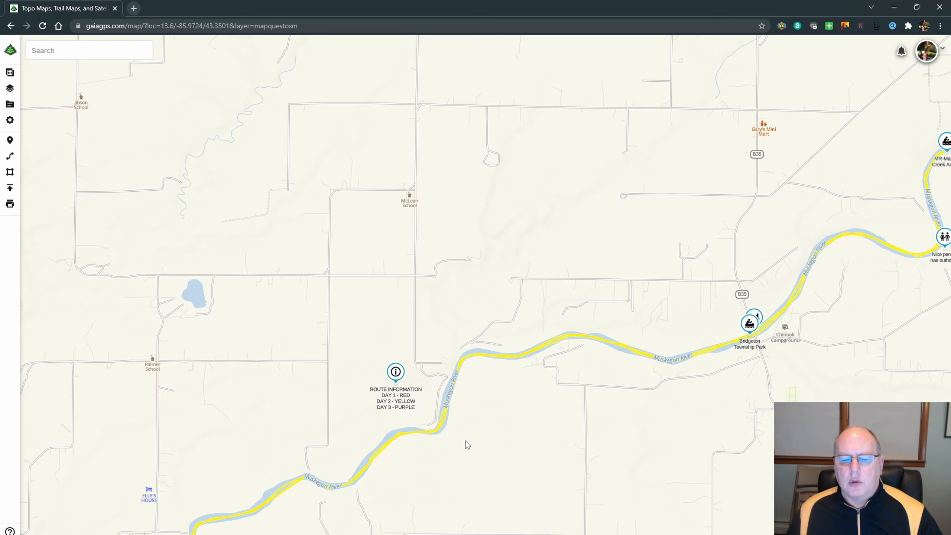
pyautogui.scroll(-4, 467, 444)
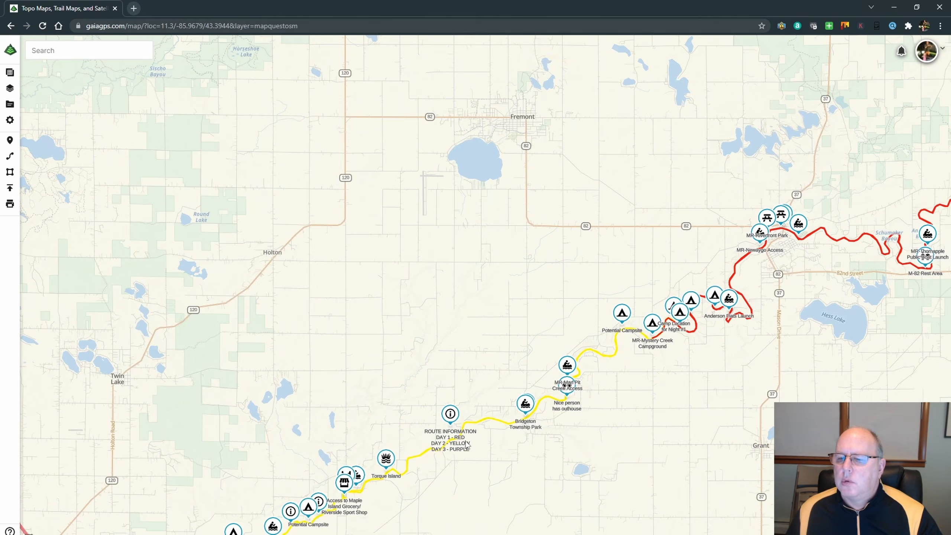
pyautogui.scroll(2, 467, 445)
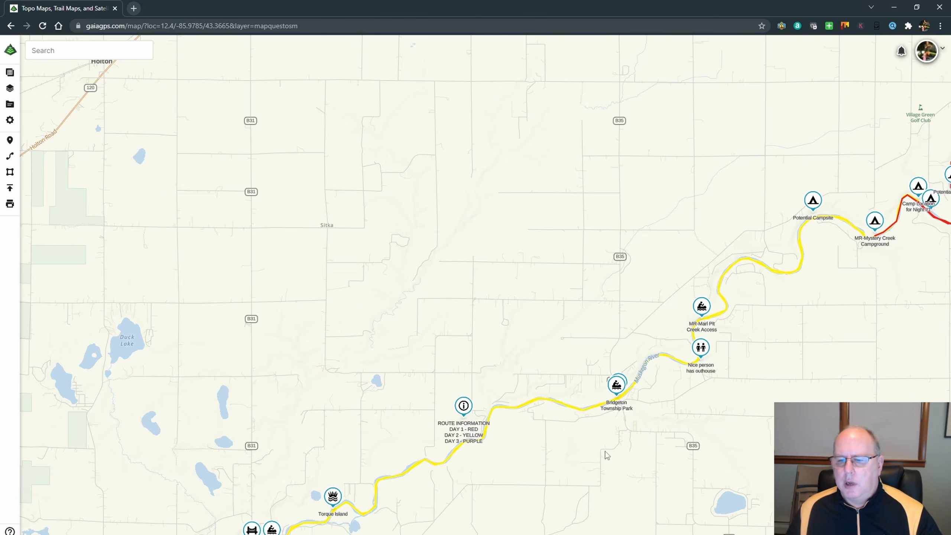
pyautogui.scroll(-2, 608, 455)
pyautogui.moveTo(722, 416); pyautogui.dragTo(528, 410)
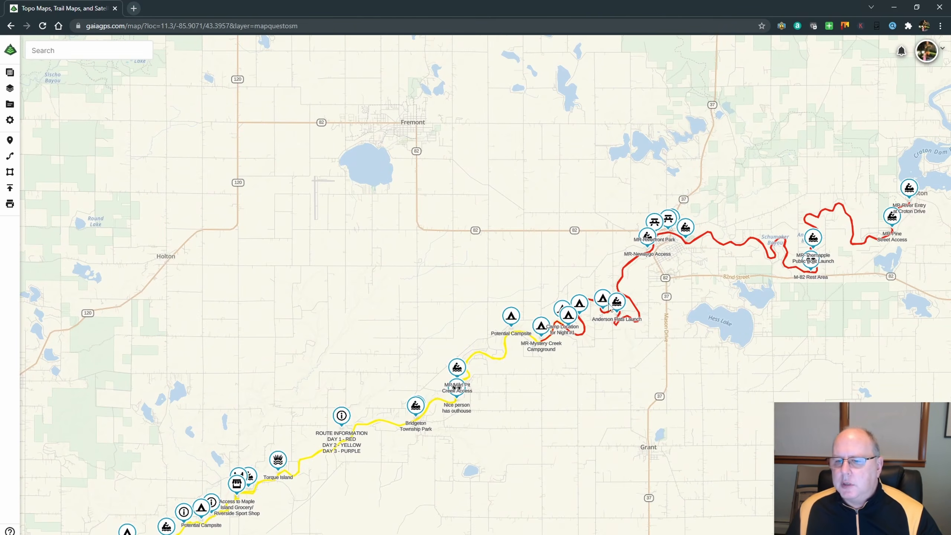
# Look up the saved items at a point on the red Muskegon River section just southwest of Newaygo.
pyautogui.click(628, 262)
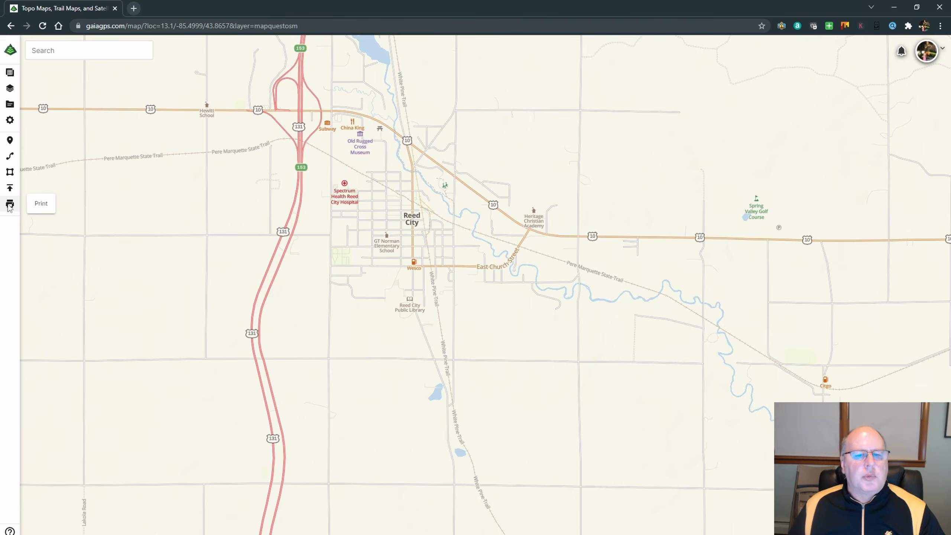
# Open the map print setup and frame the Muskegon River route on the page preview.
pyautogui.click(10, 204)
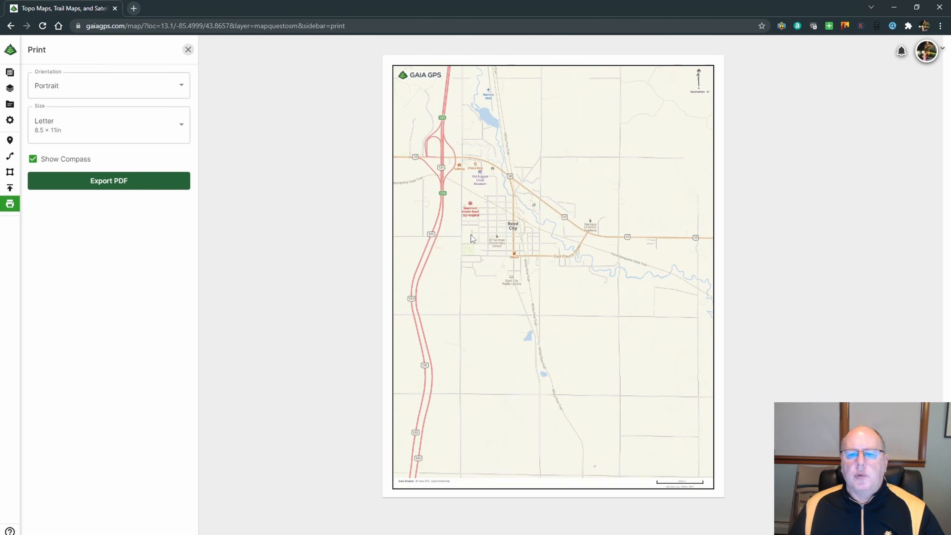
pyautogui.scroll(-5, 515, 203)
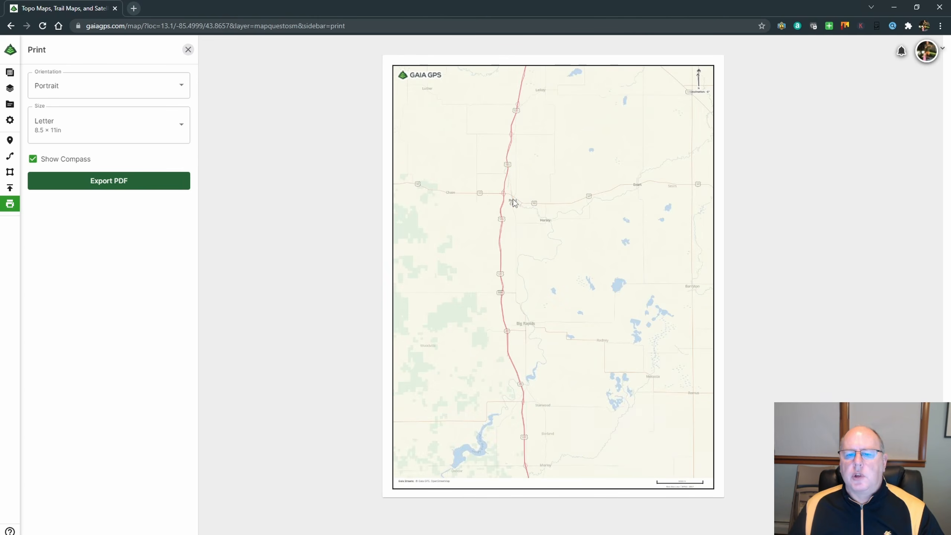
pyautogui.scroll(-5, 512, 217)
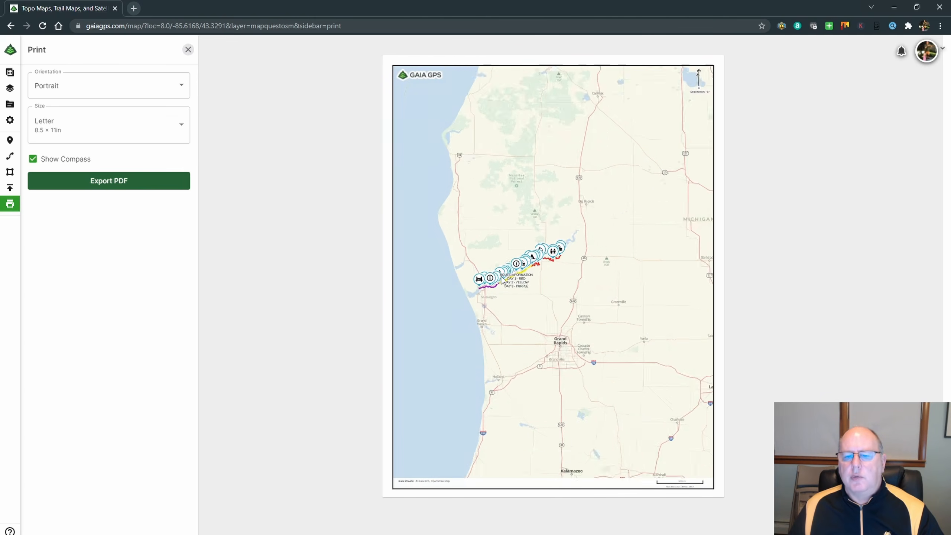
pyautogui.scroll(4, 502, 280)
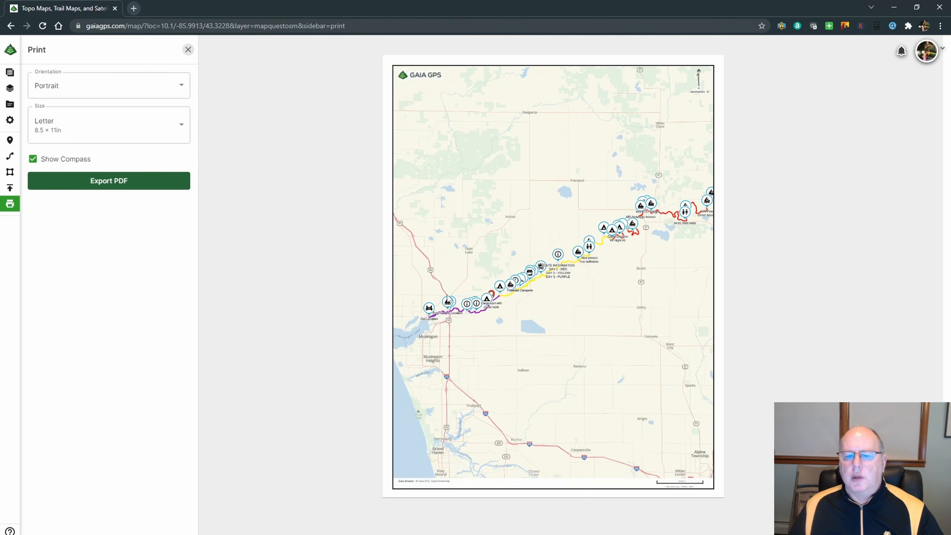
# Set the print orientation to Landscape and fit the whole route from Muskegon to Croton on the page.
pyautogui.click(80, 87)
pyautogui.click(66, 127)
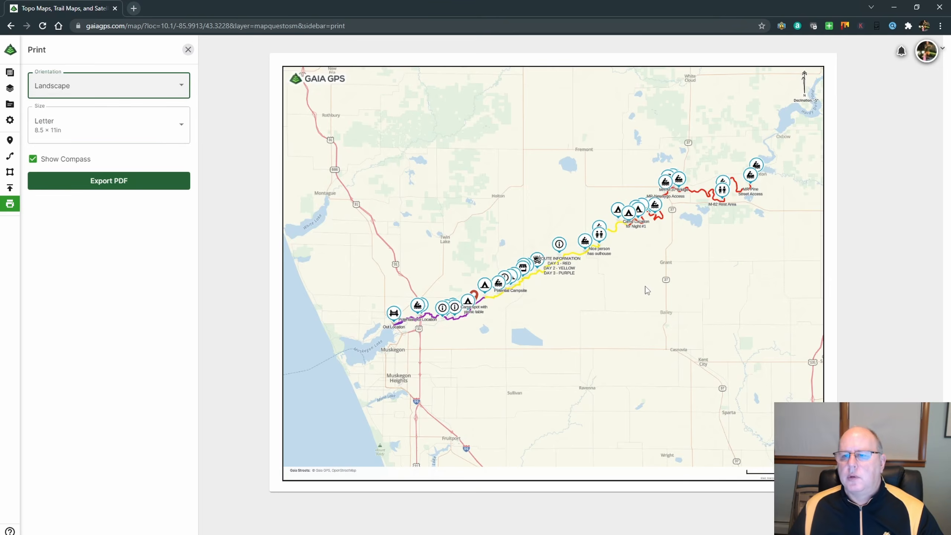
pyautogui.scroll(-3, 648, 289)
pyautogui.scroll(1, 647, 289)
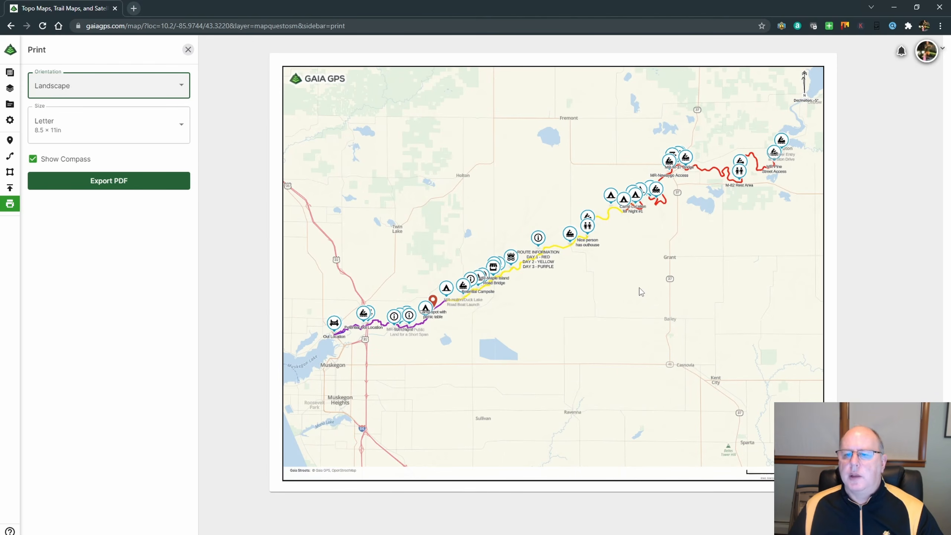
# Hide the compass on the printed map and show it again.
pyautogui.click(34, 159)
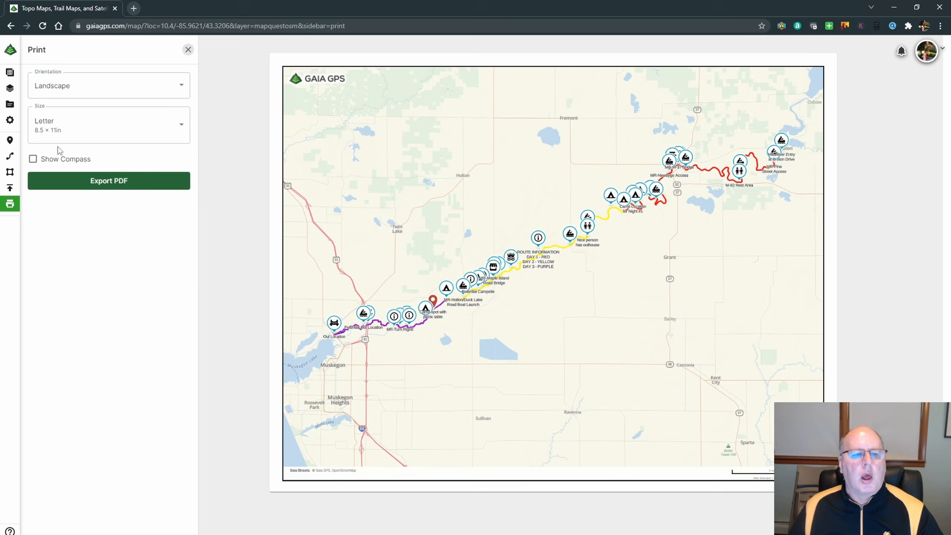
pyautogui.click(33, 159)
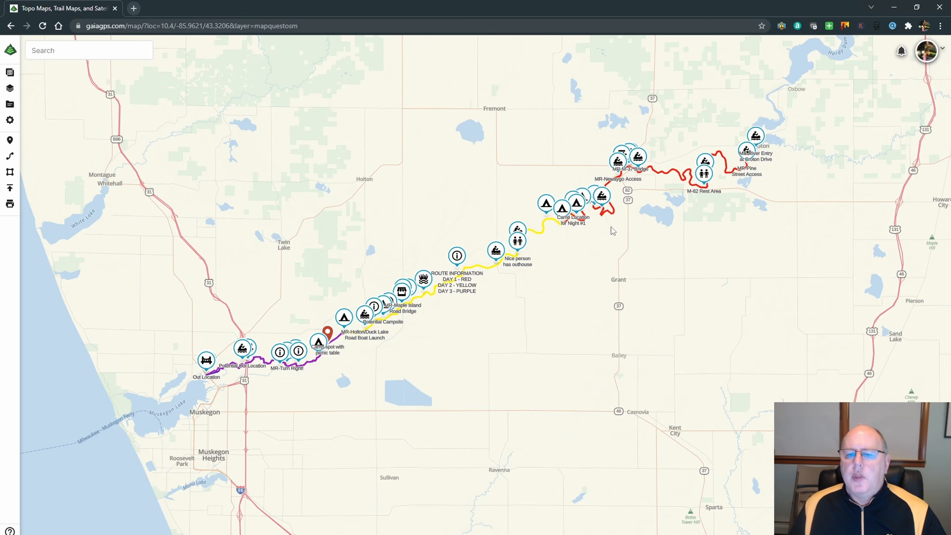
# Take a closer look at the red section of the river route southwest of Newaygo on the main map.
pyautogui.scroll(2, 605, 221)
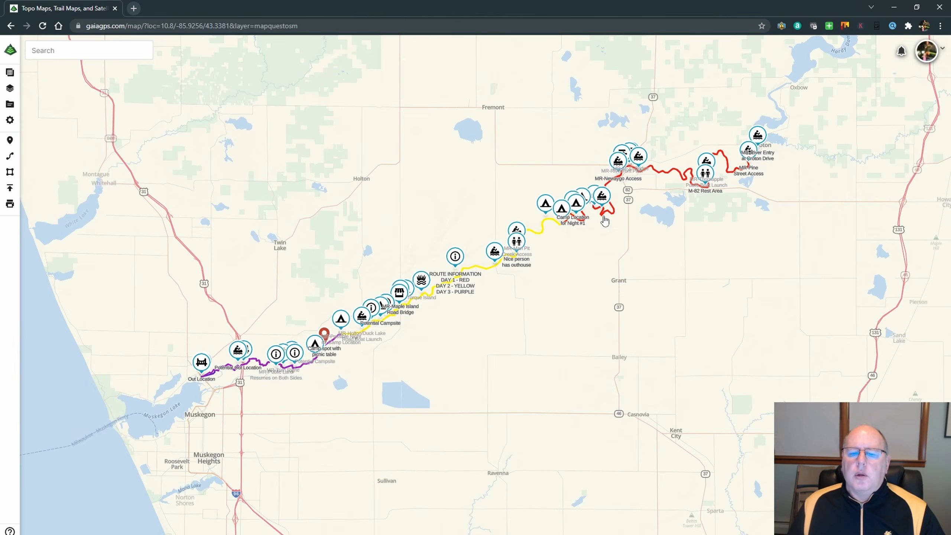